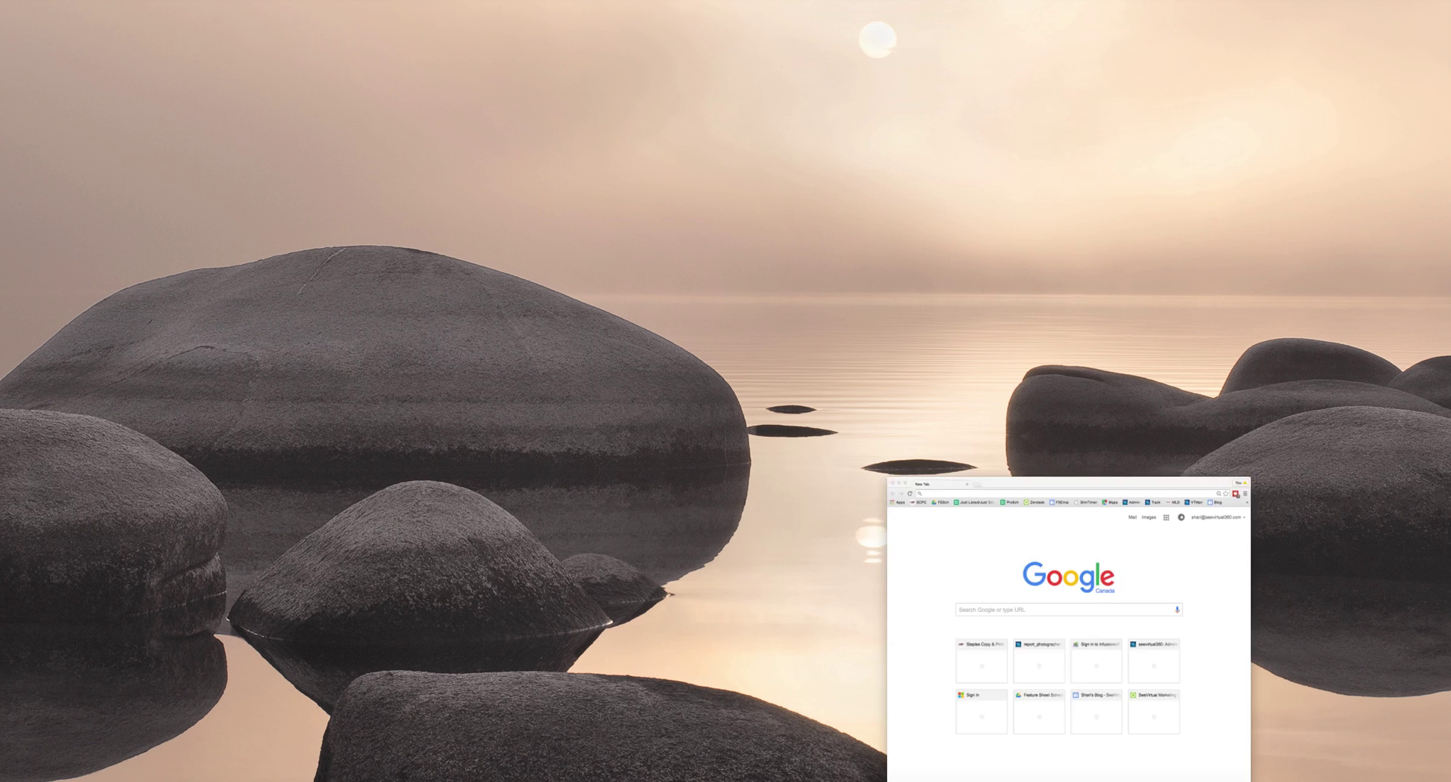
Restore the minimized Chrome New Tab window onto the desktop.
left_click_drag(735, 162, 457, 68)
left_click_drag(909, 636, 1269, 759)
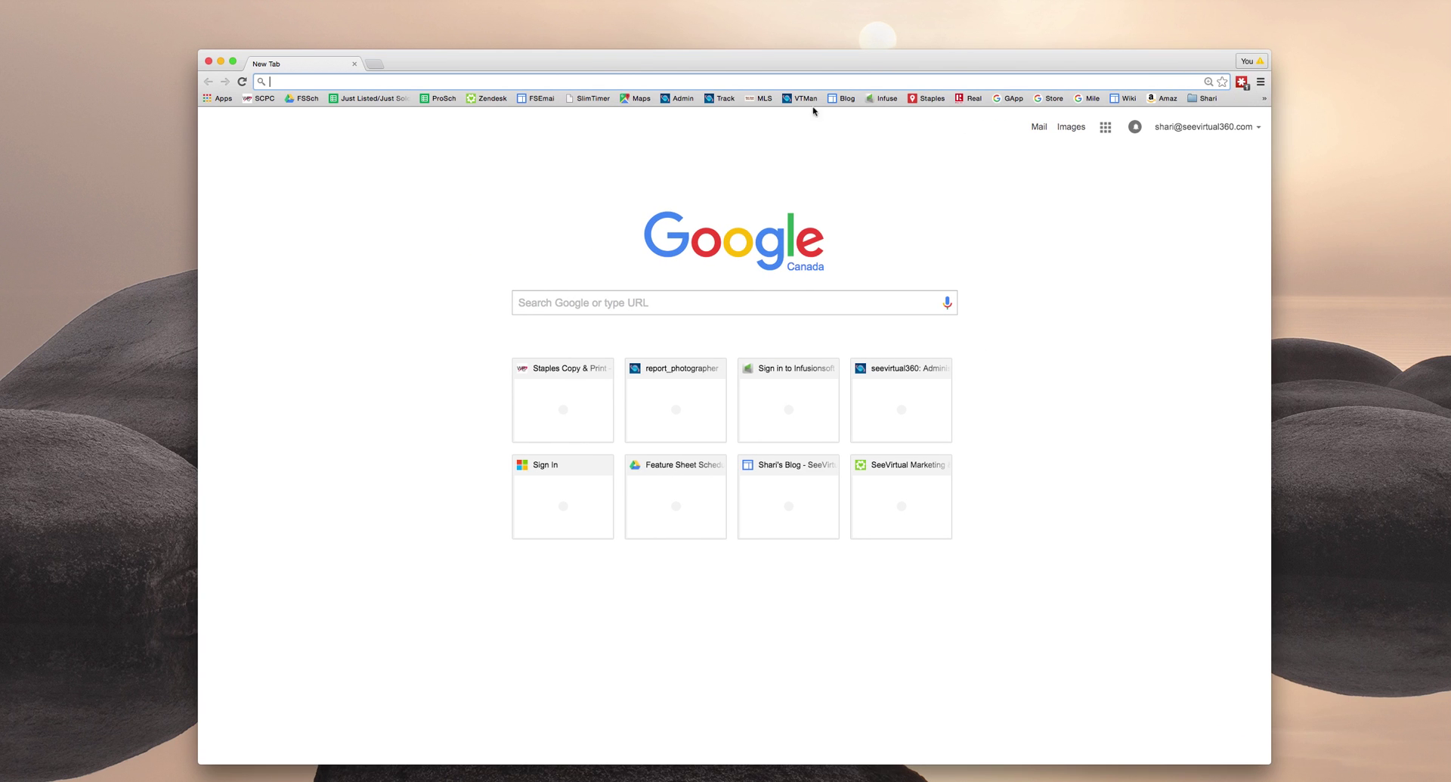
type("www")
key("Right")
key("Return")
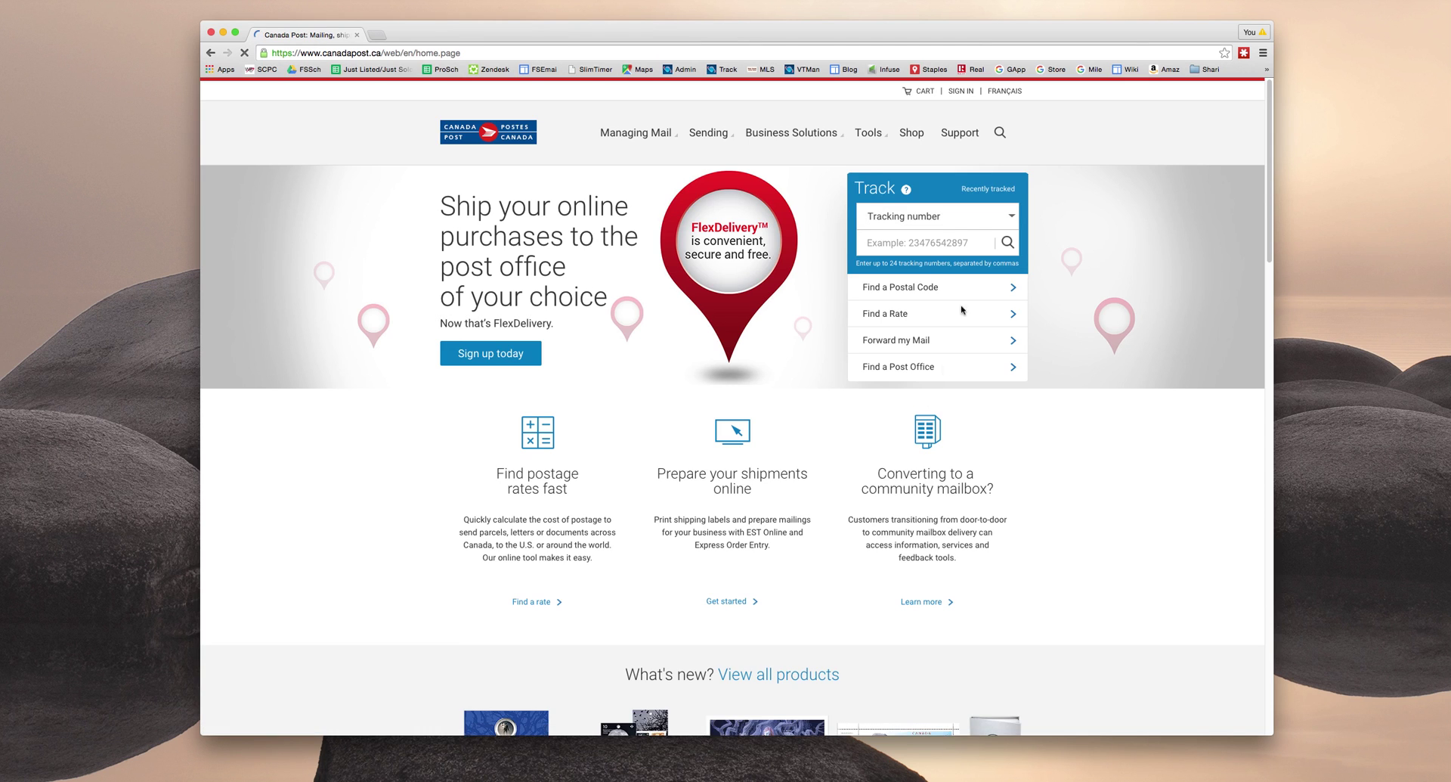
mouse_move(631, 136)
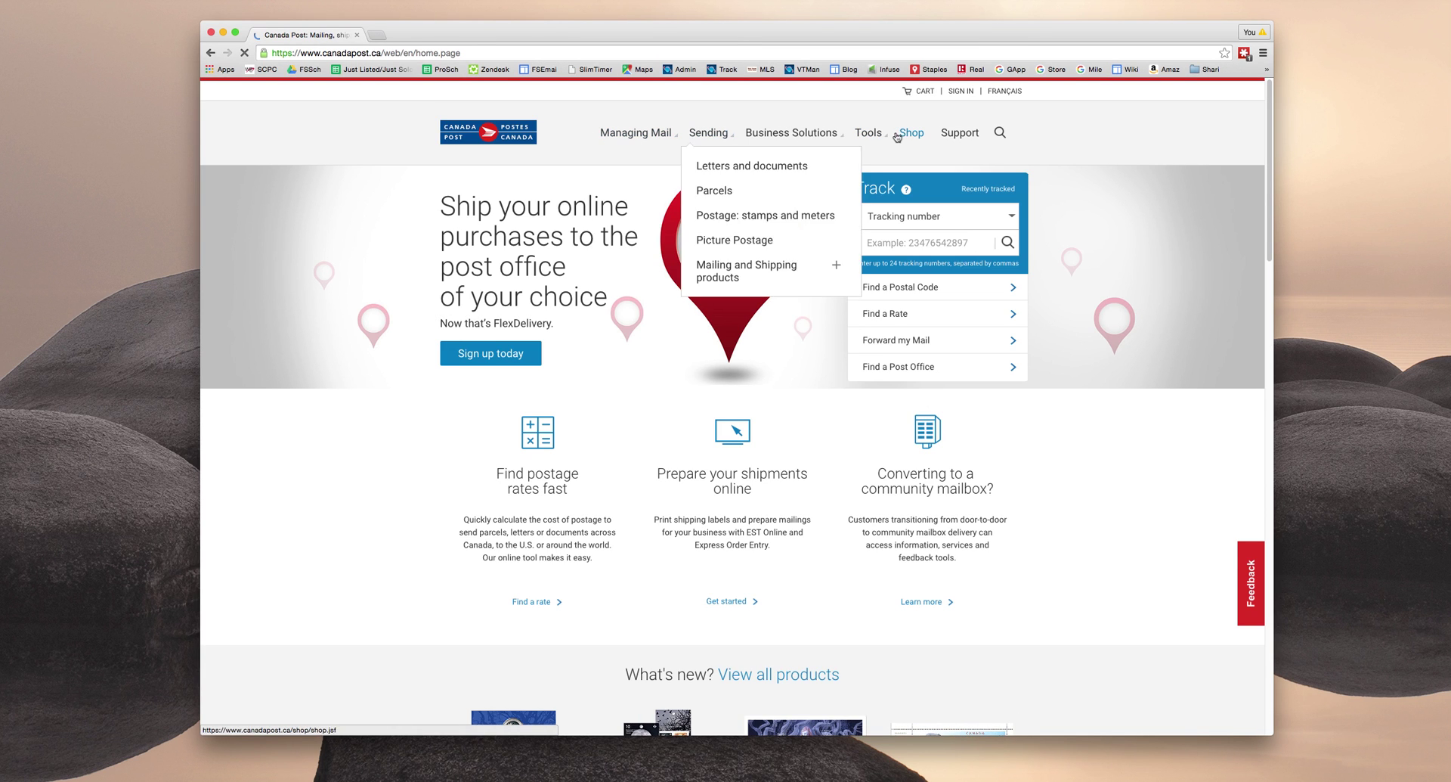
mouse_move(874, 136)
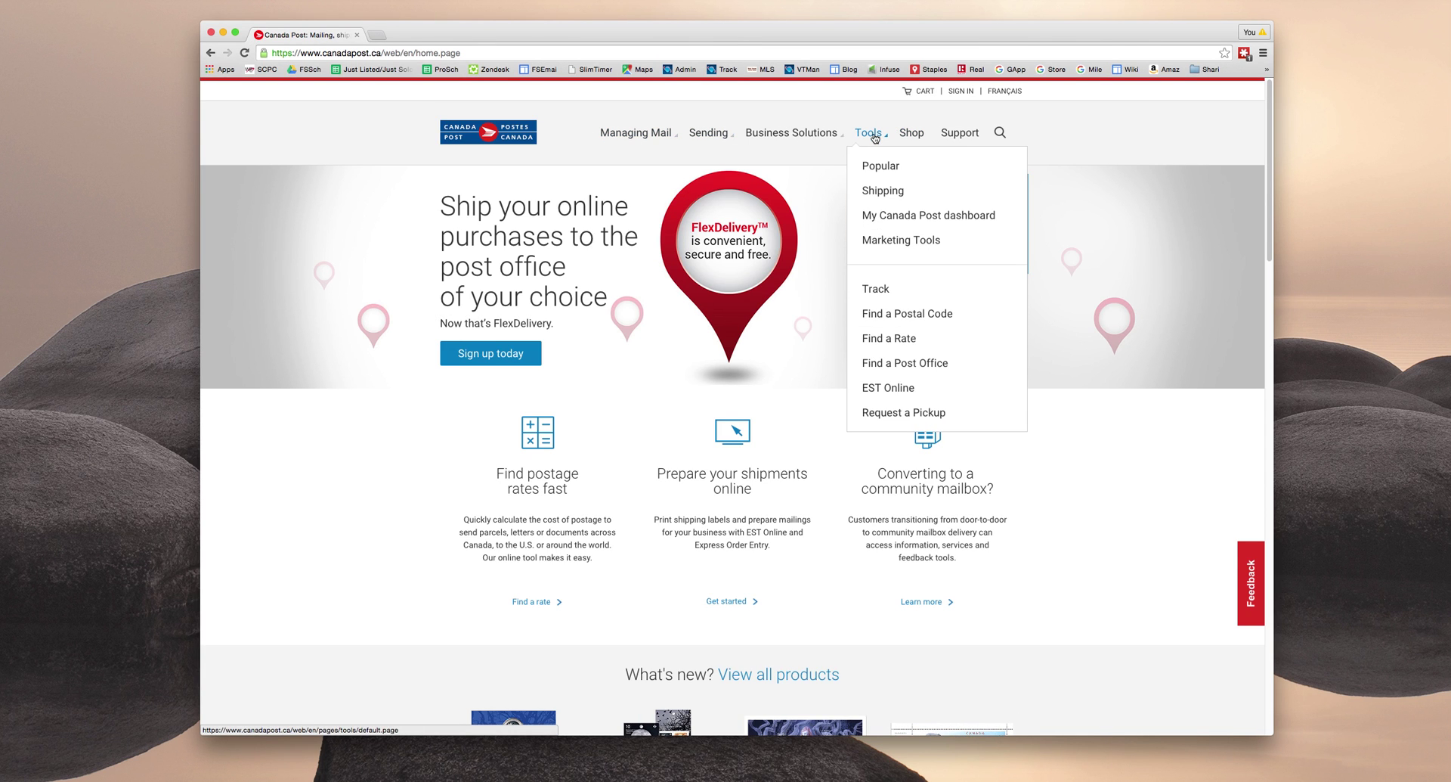
Launch Precision Targeter from Marketing Tools and start a new plan instead of the saved one.
left_click(891, 242)
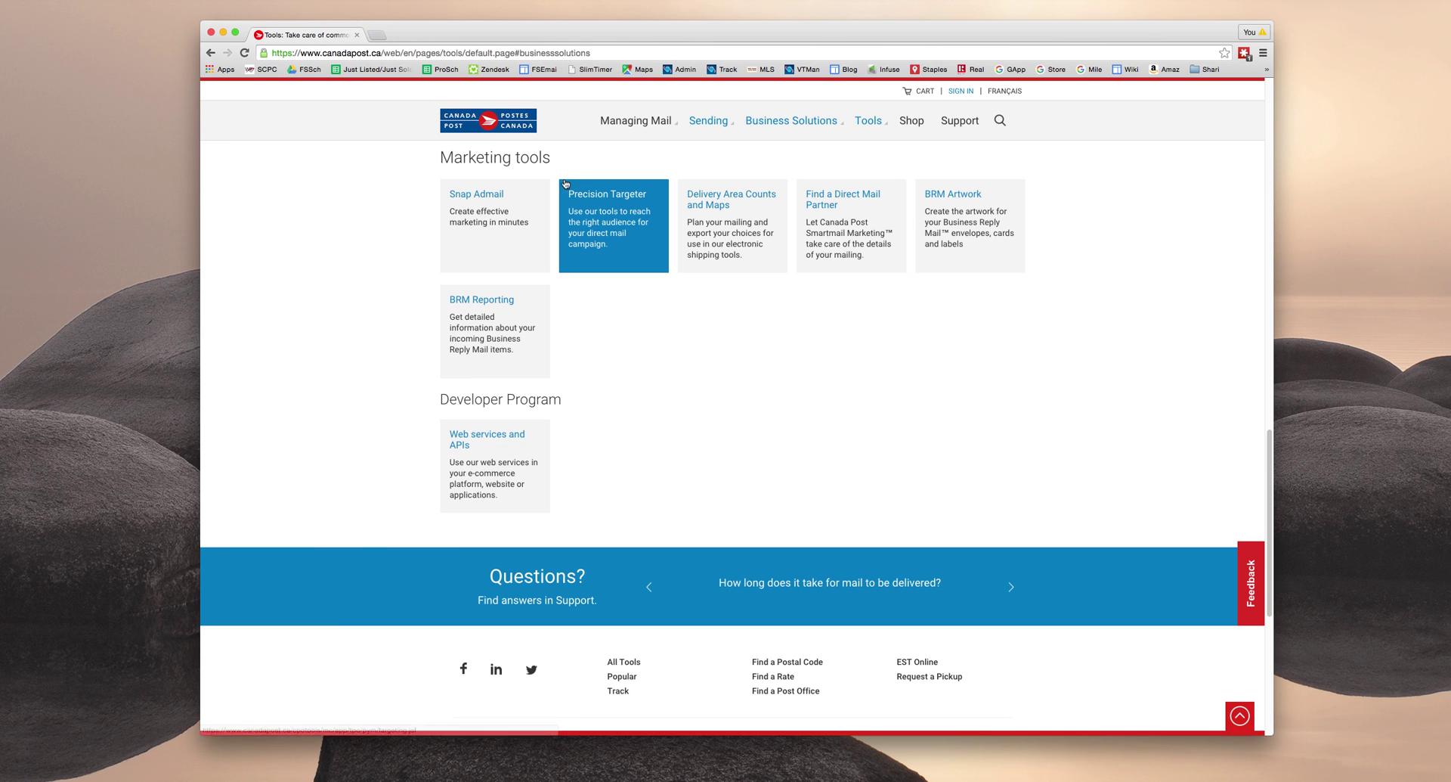
left_click(602, 225)
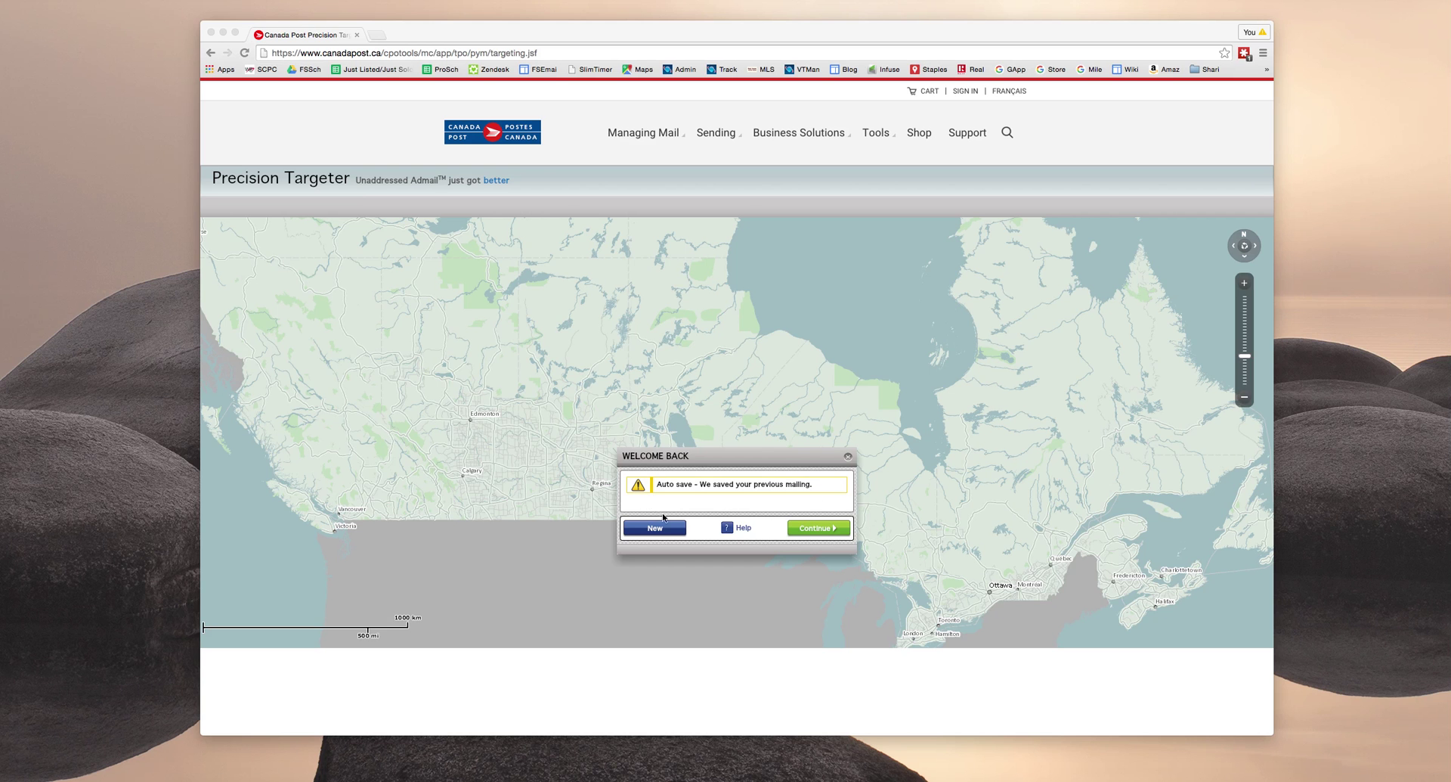
left_click(654, 527)
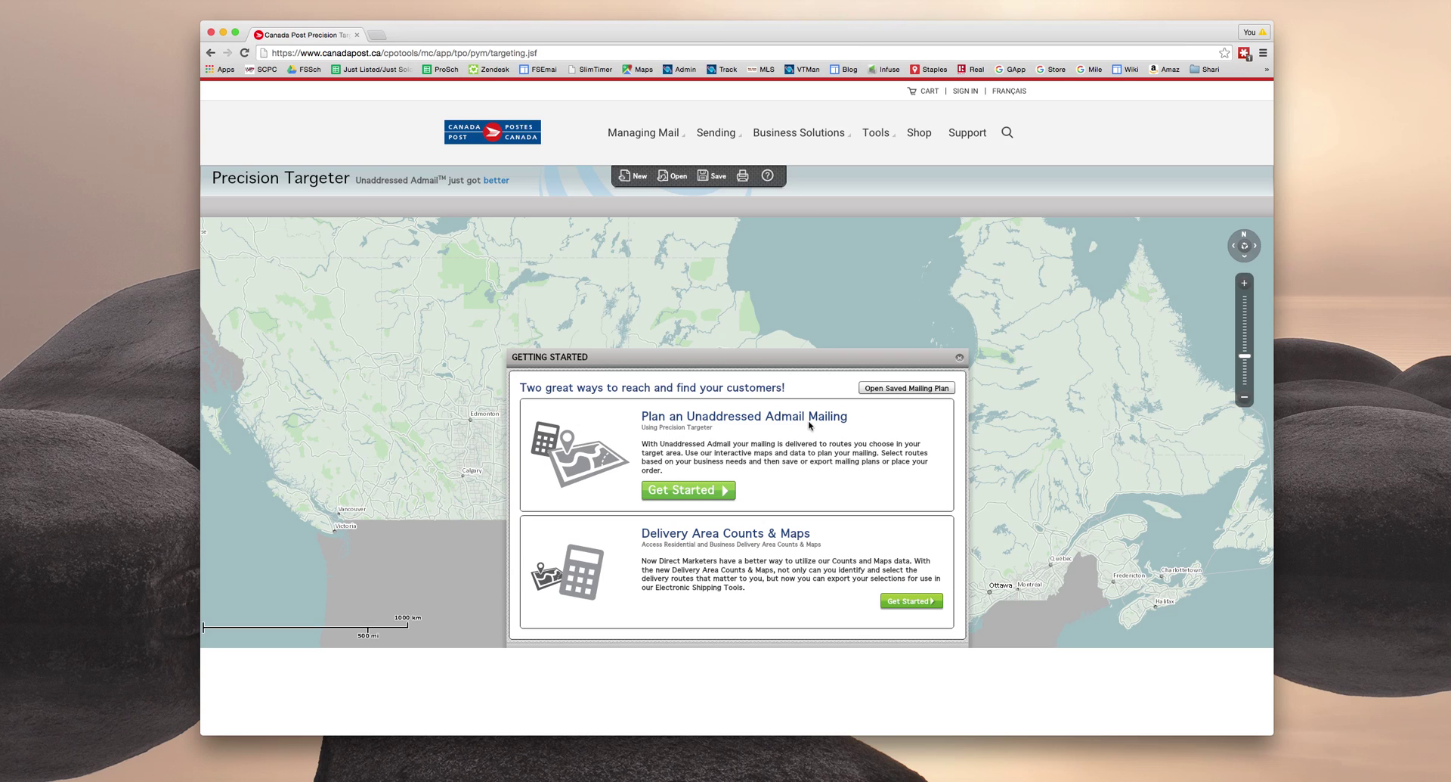
Plan an Unaddressed Admail mailing of Standard 30-gram pieces, keeping the deposit date option.
left_click(686, 491)
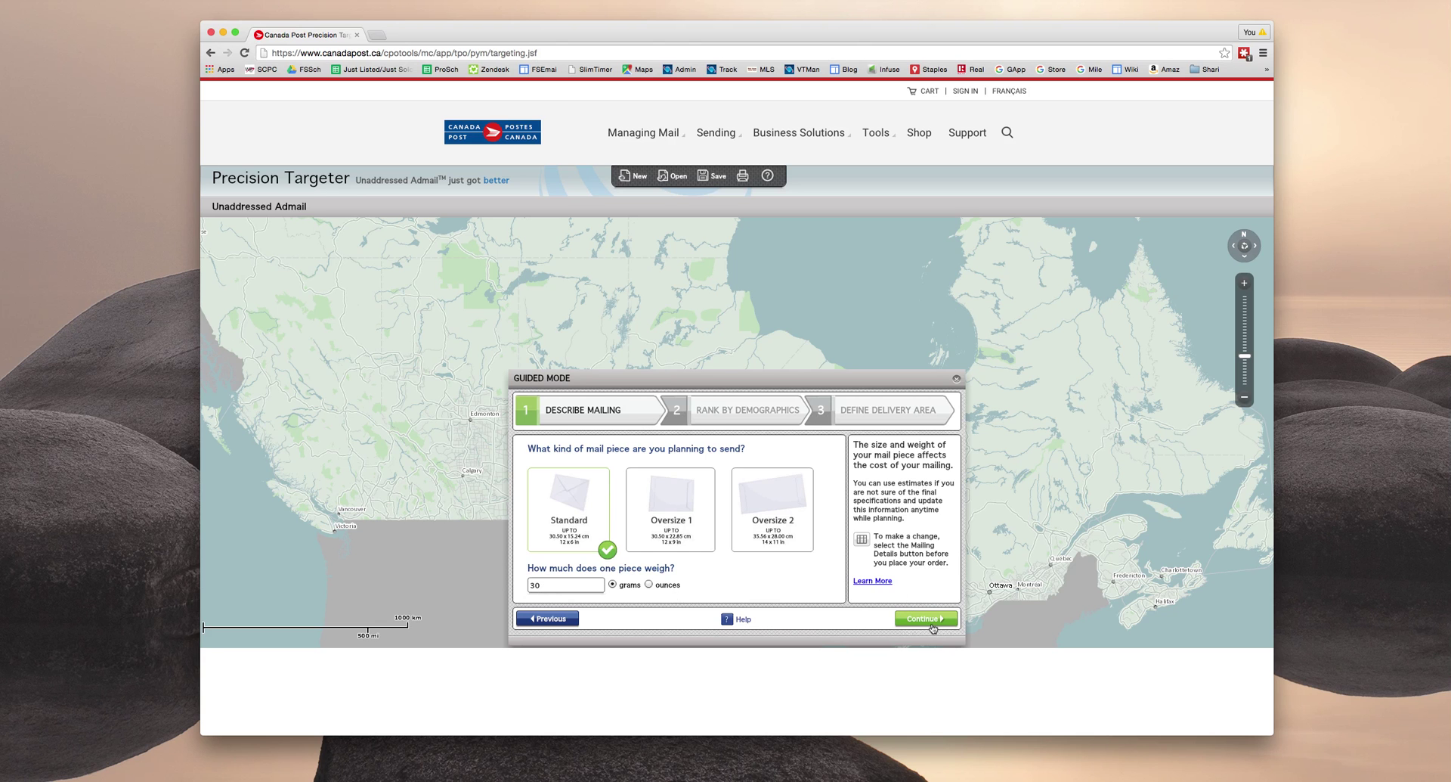
left_click(931, 619)
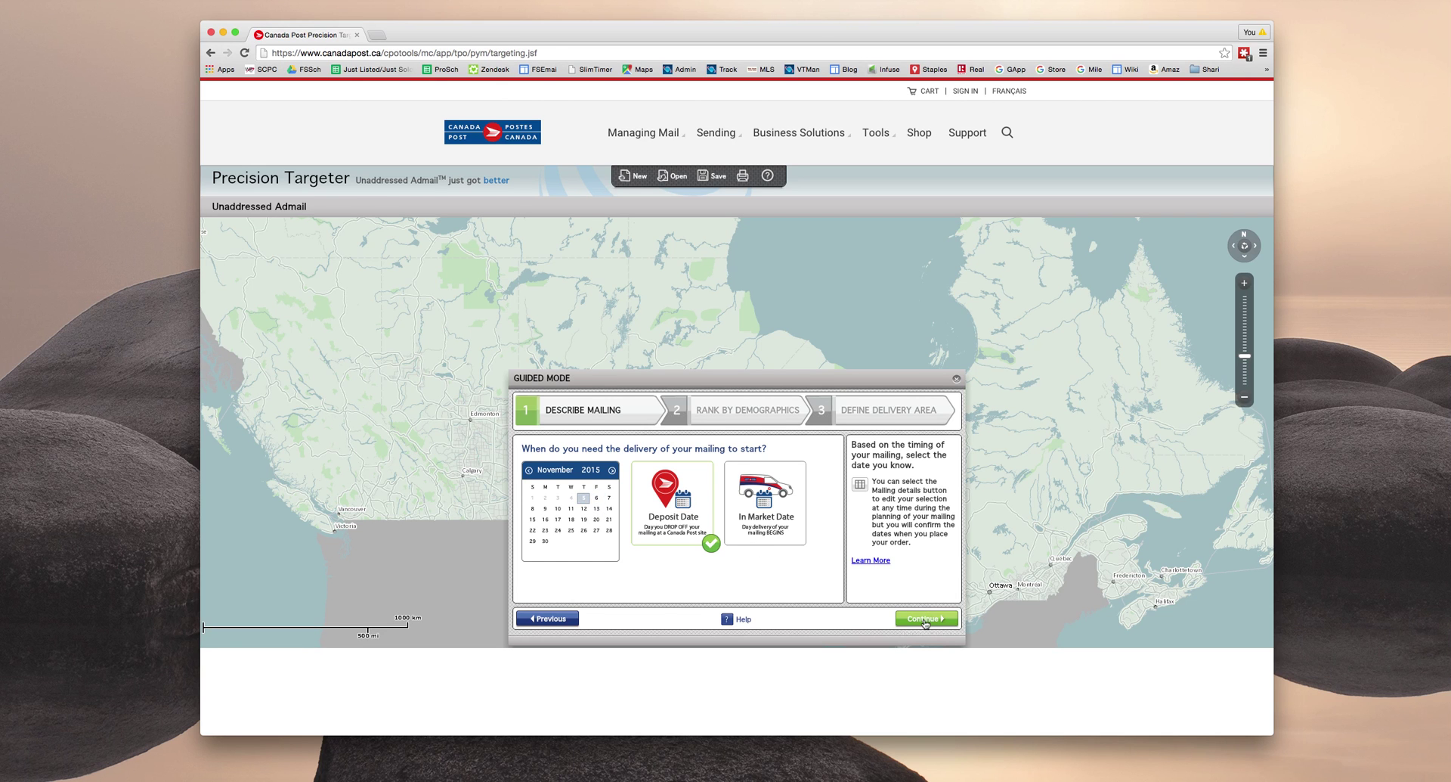
left_click(926, 619)
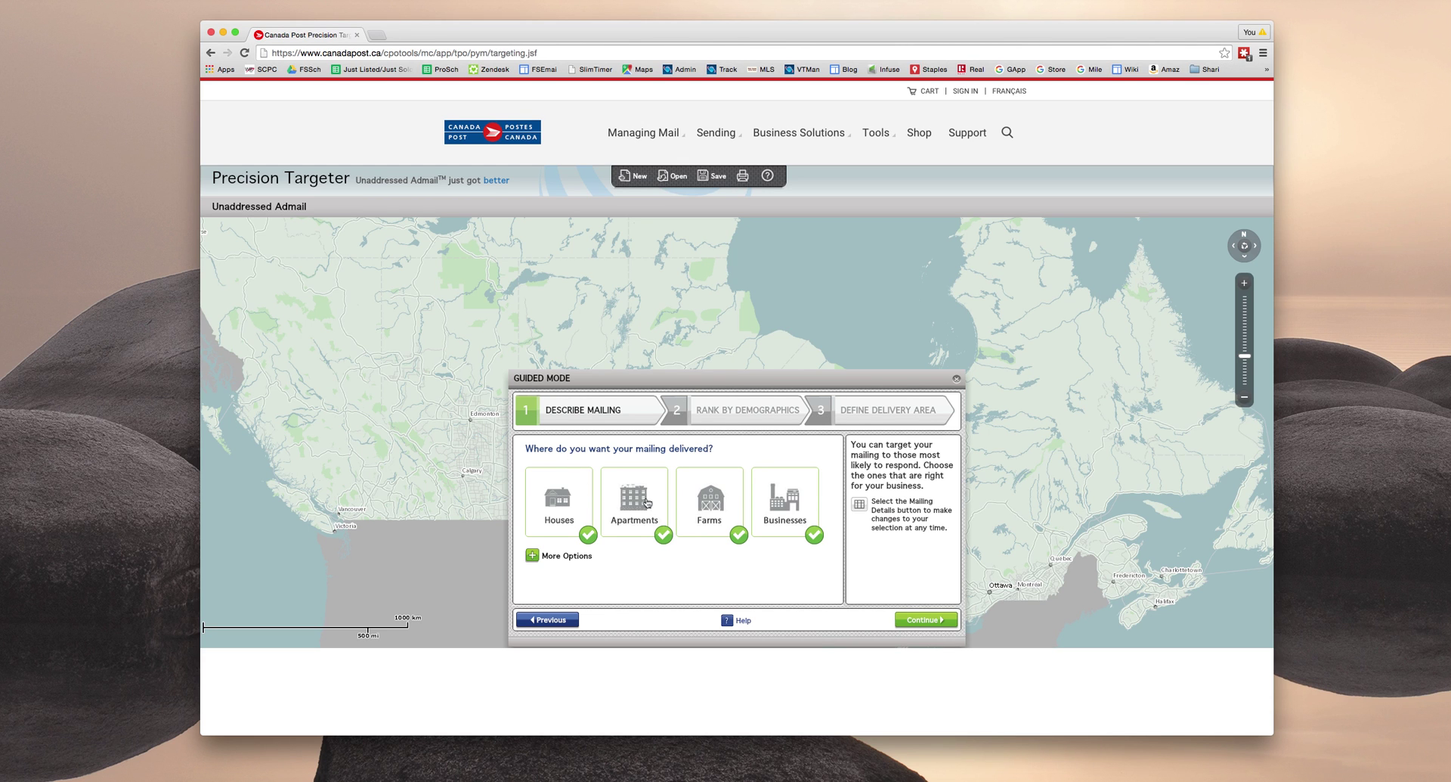
Limit delivery to houses only by excluding businesses, apartments and farms.
left_click(812, 536)
left_click(663, 534)
left_click(741, 536)
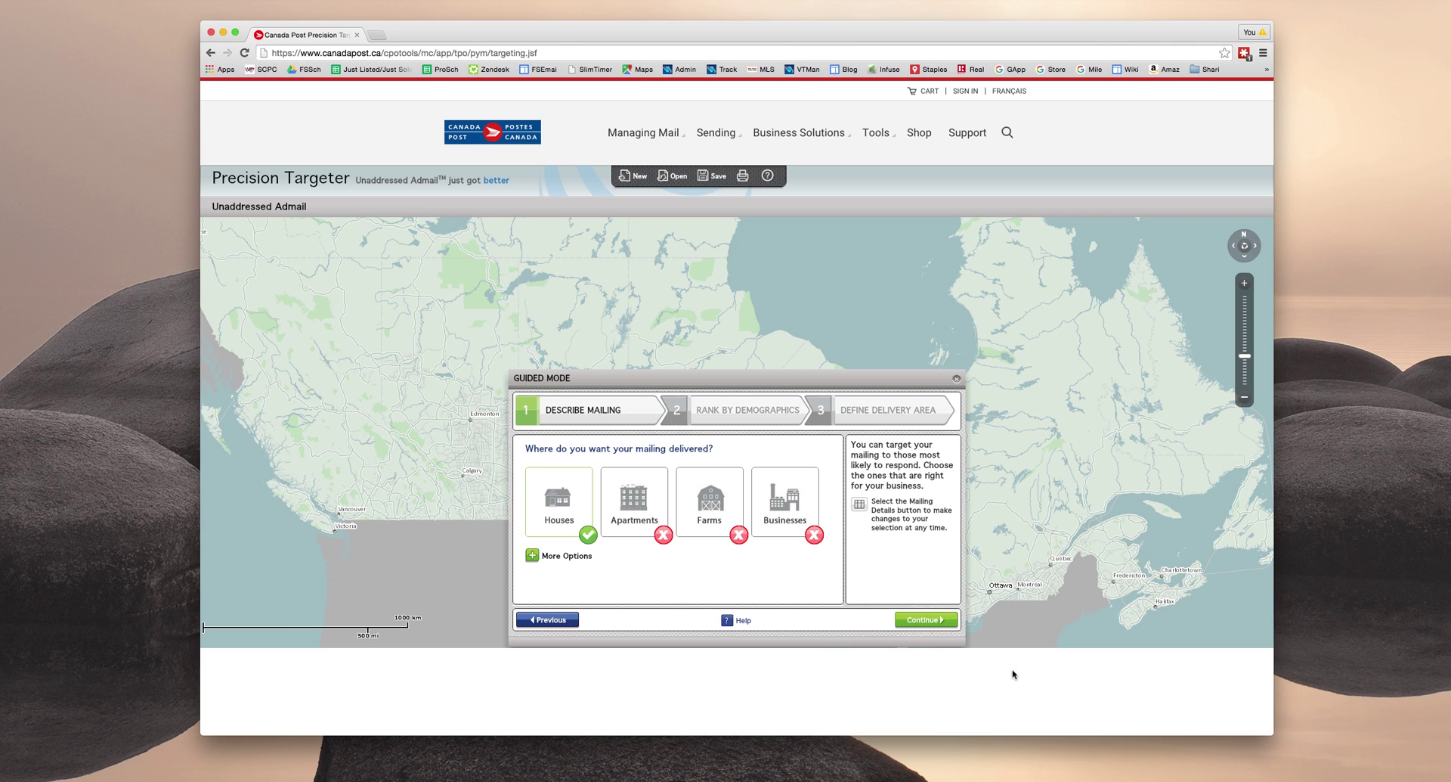
left_click(926, 620)
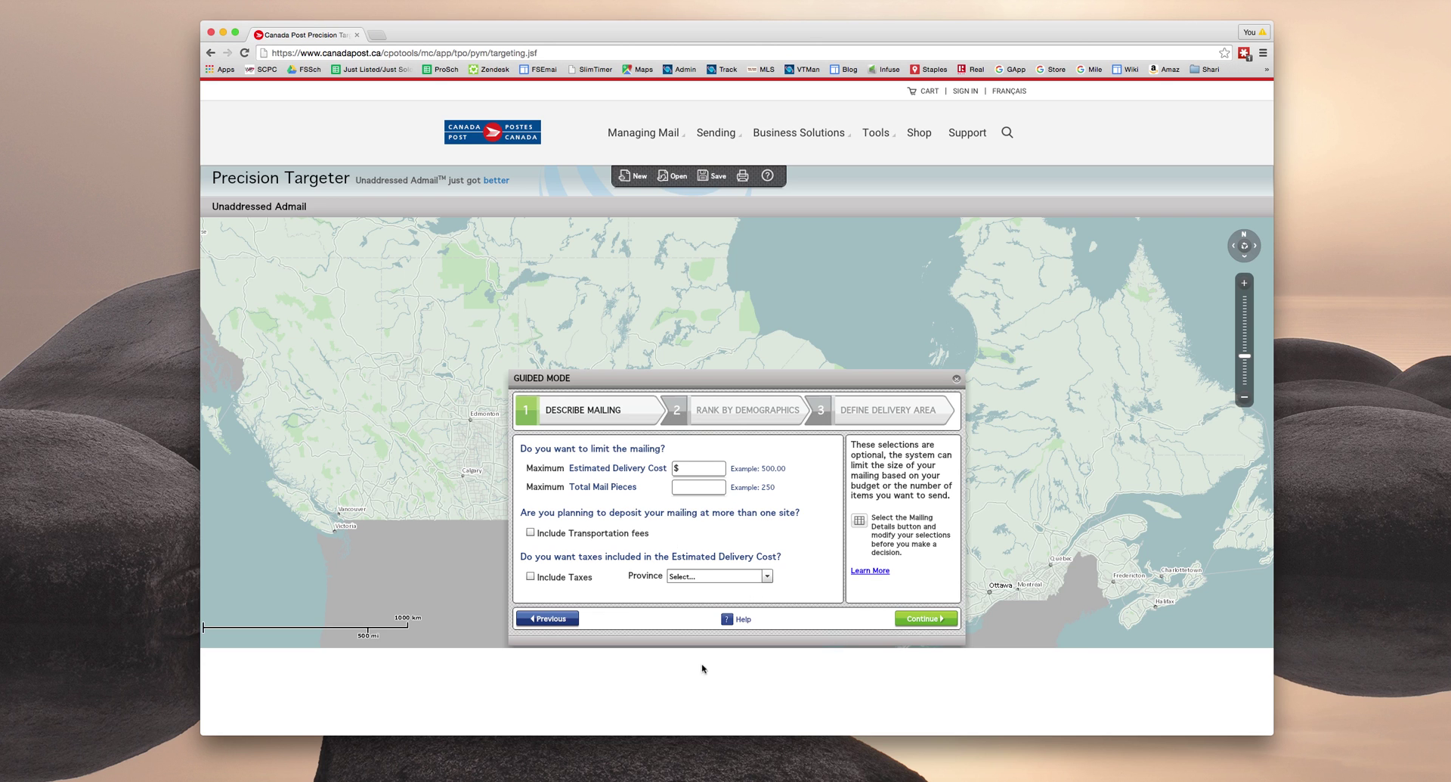
Include taxes for British Columbia in the estimated delivery cost.
left_click(531, 576)
left_click(767, 576)
left_click(714, 410)
left_click(926, 619)
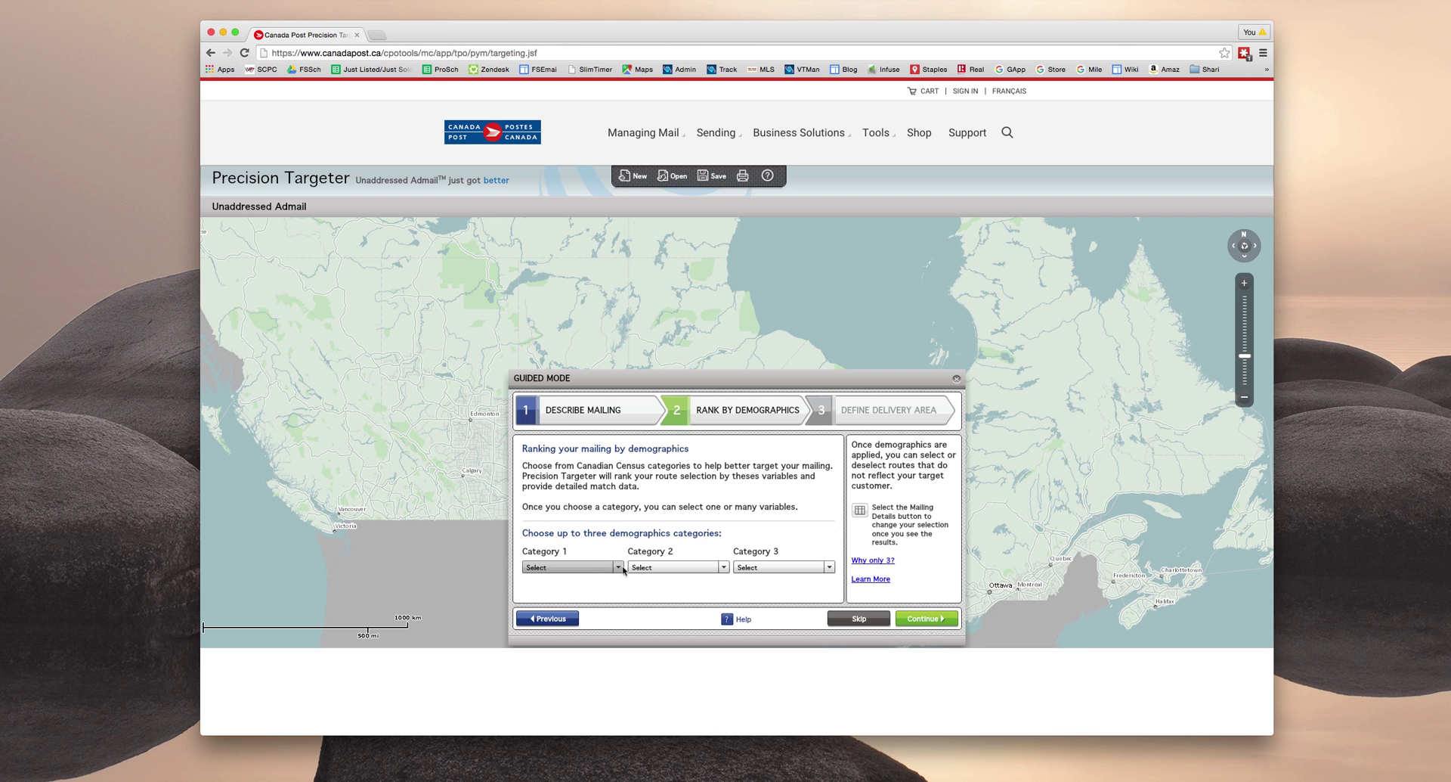
Look over the Category 1 demographic options, then skip demographic ranking.
left_click(619, 569)
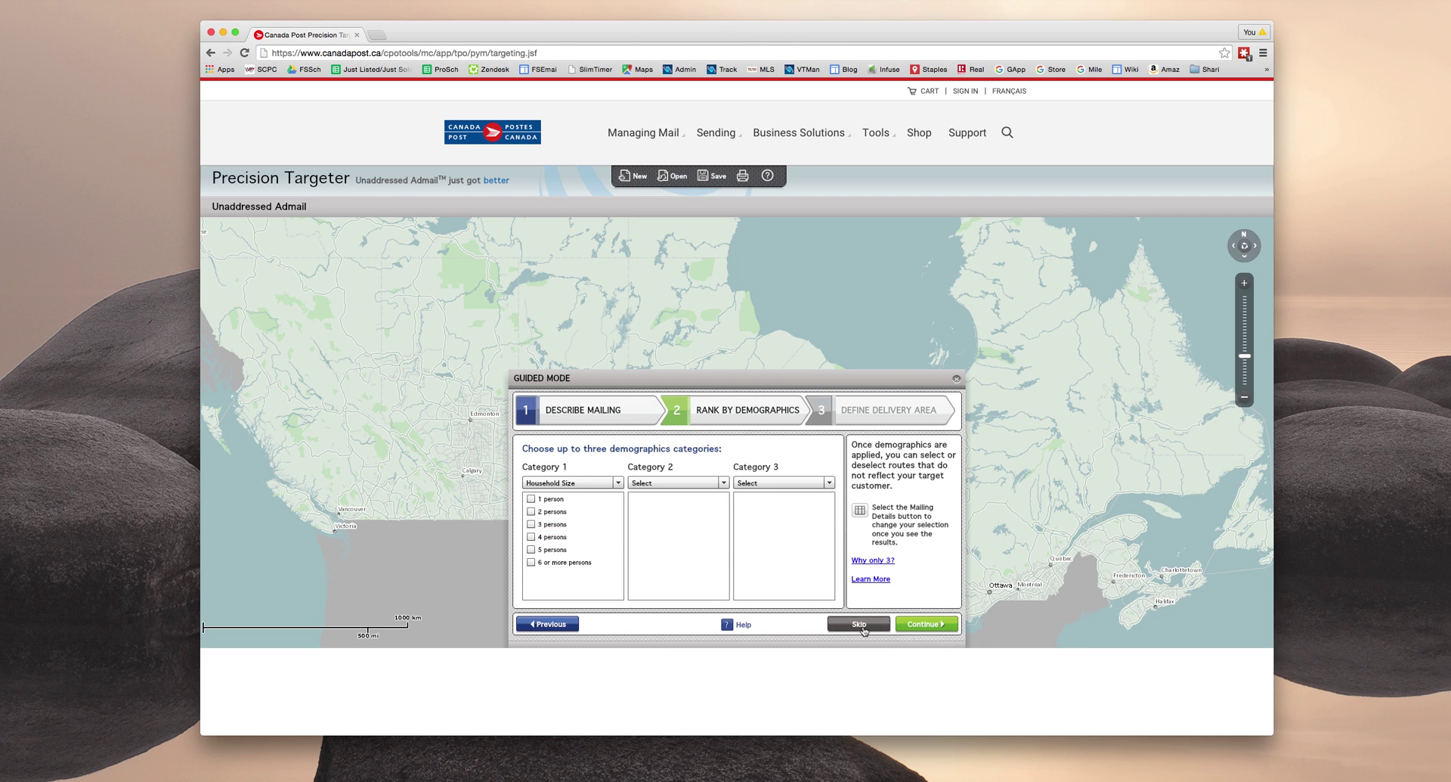
left_click(860, 625)
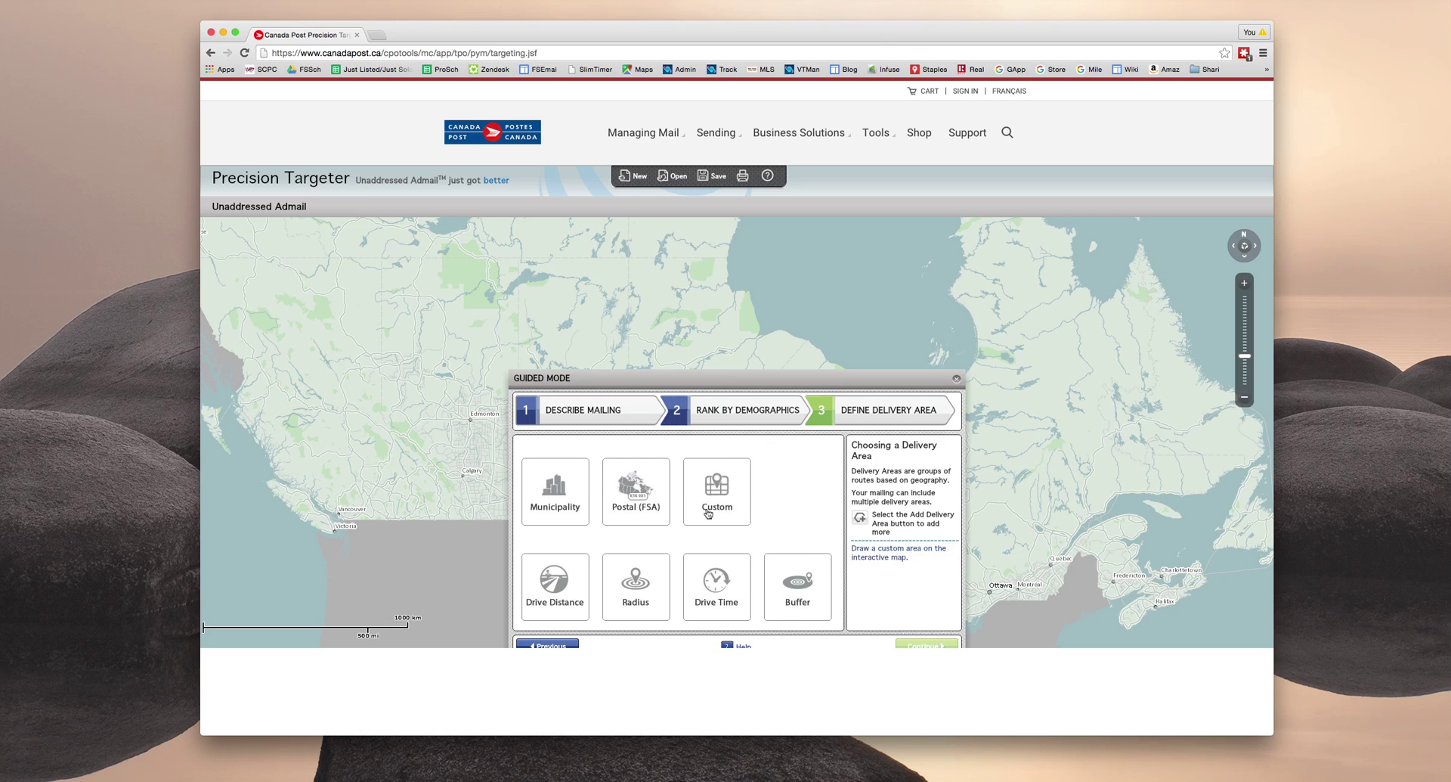
Choose Custom as the delivery area type.
mouse_move(730, 487)
left_click(725, 507)
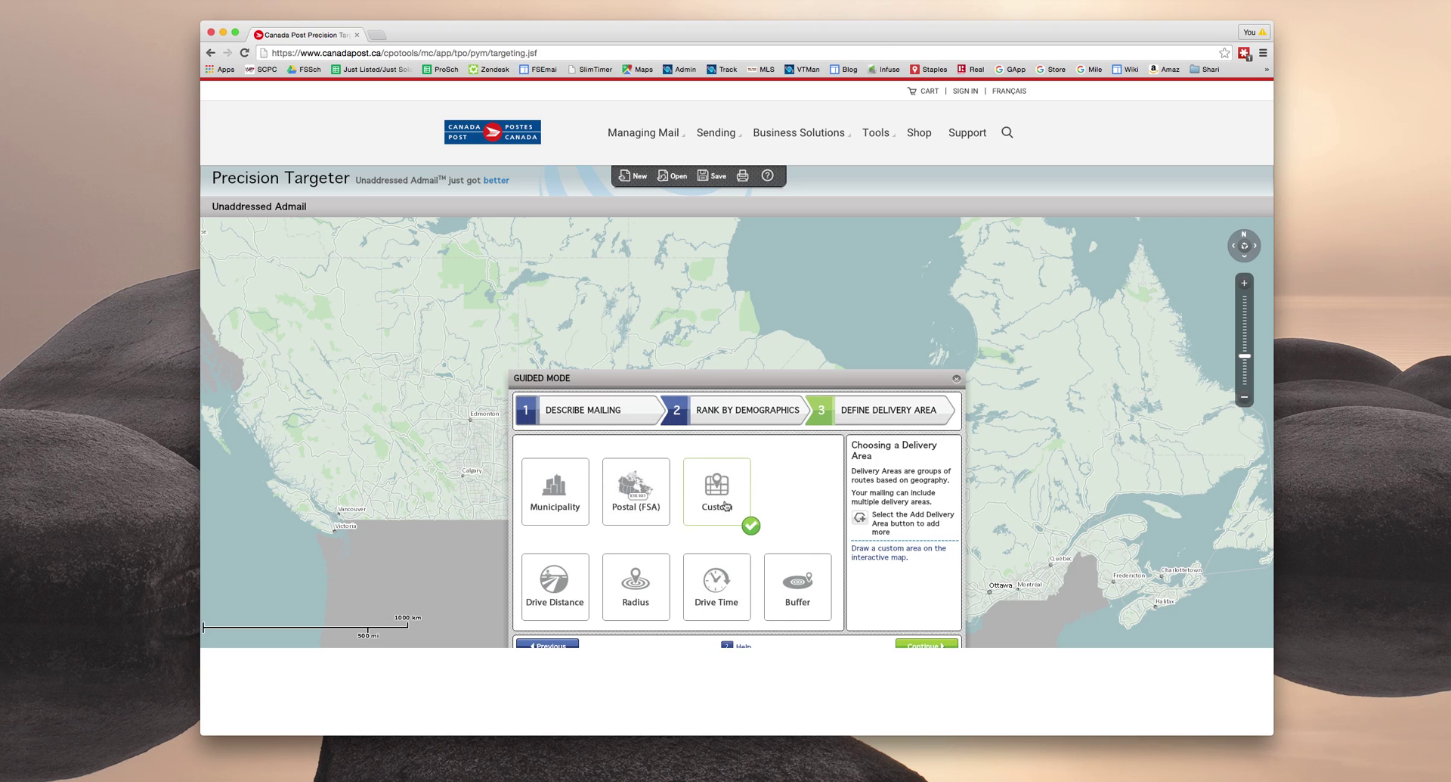
left_click(922, 647)
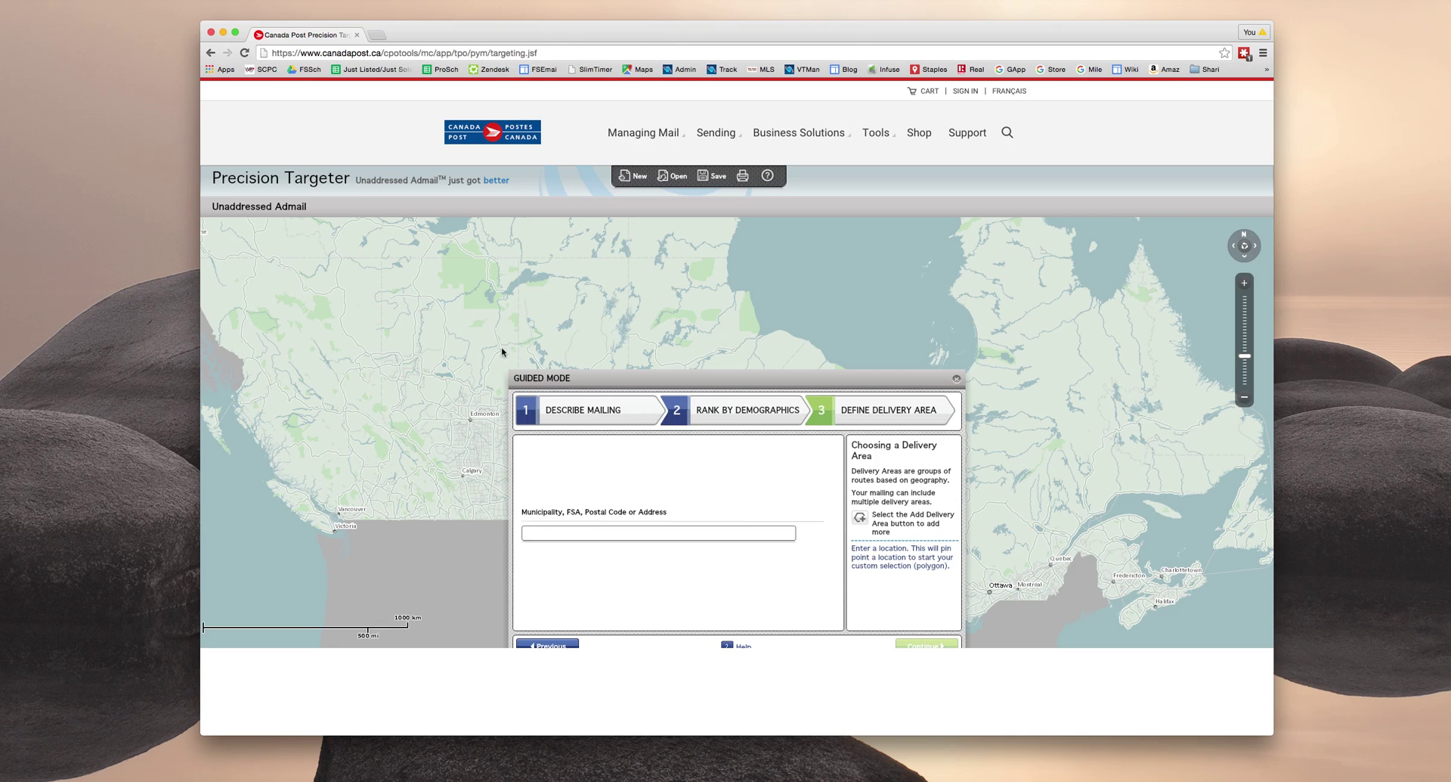
Centre the map on the entered street address, picking the Surrey match.
left_click(604, 532)
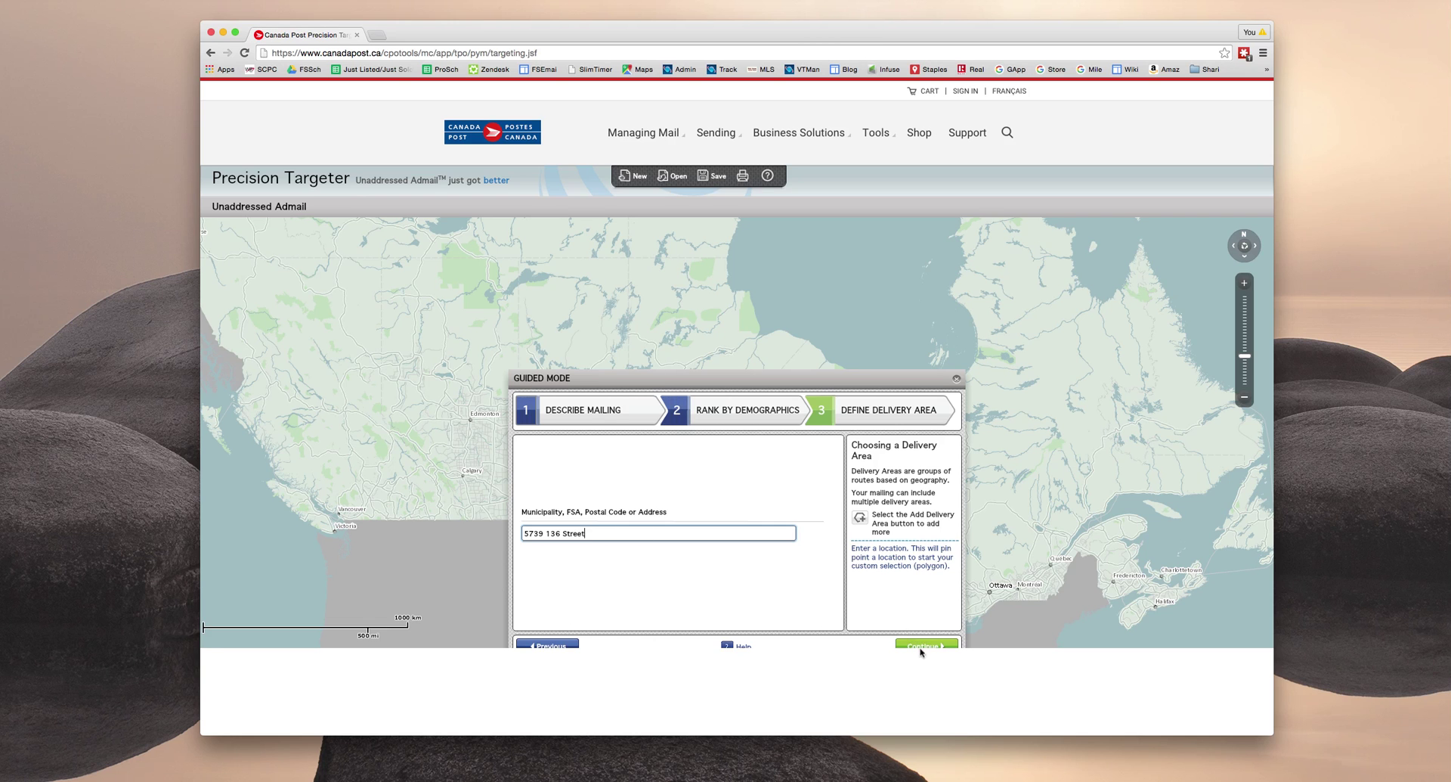
left_click(922, 647)
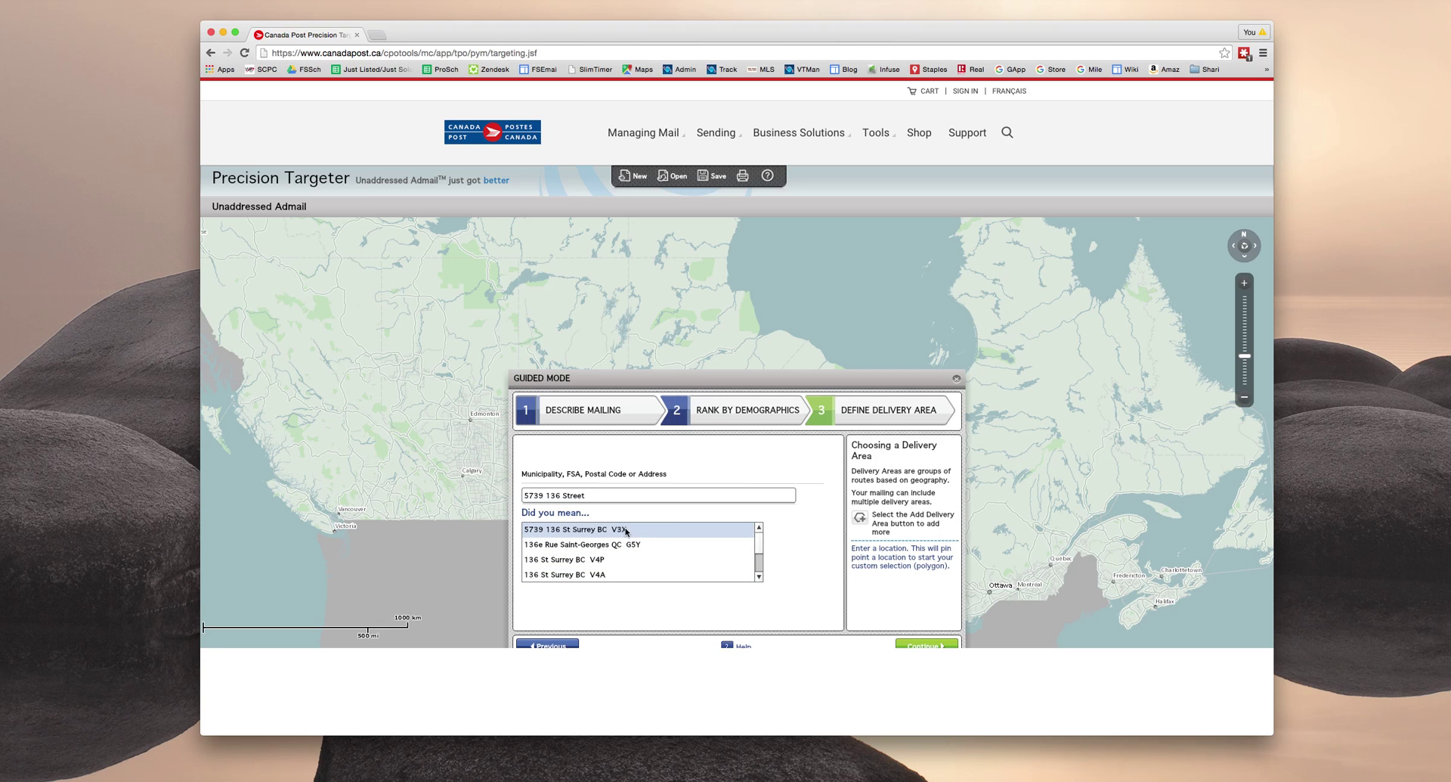
left_click(662, 530)
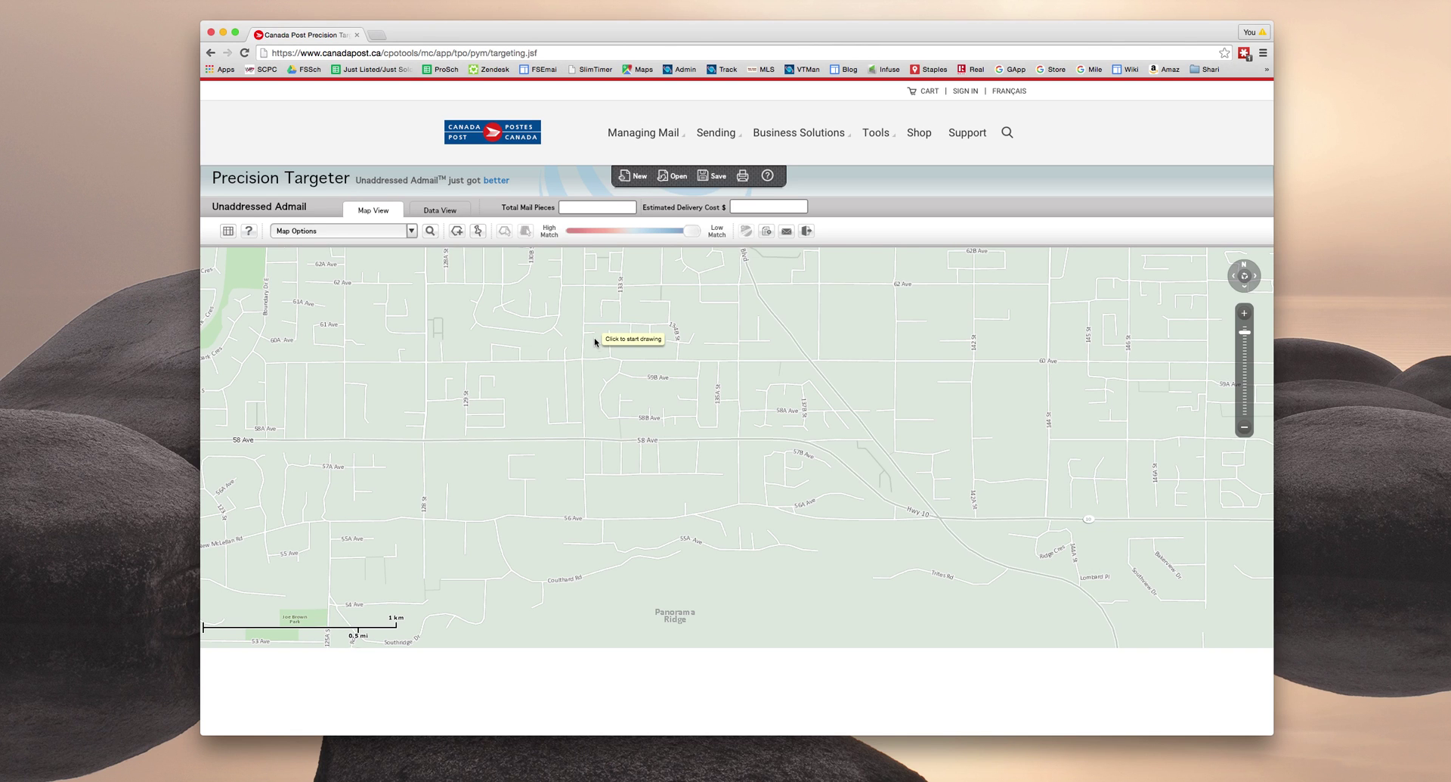
Draw a four-cornered custom area around 58 Ave, totalling 2,615 pieces at $433.83.
left_click(594, 341)
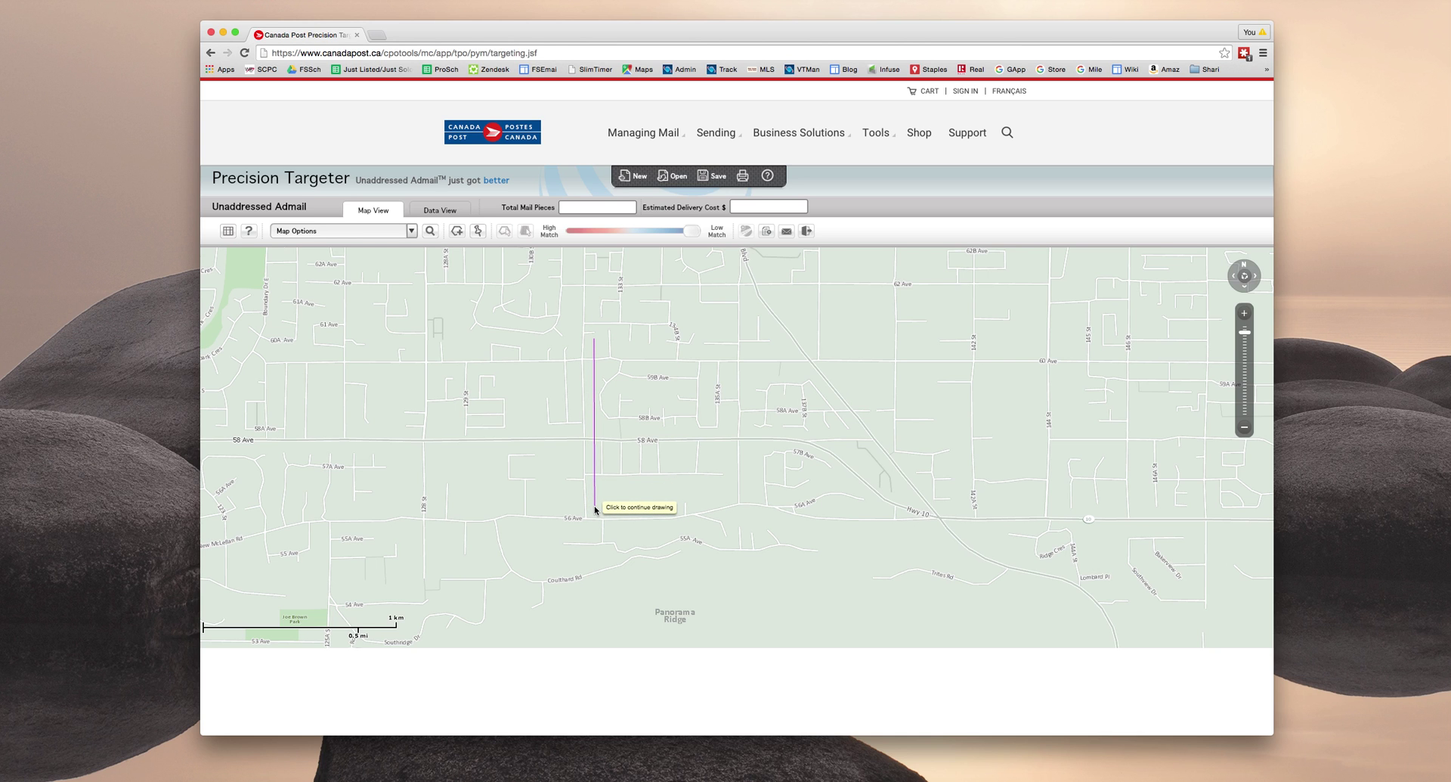
left_click(595, 507)
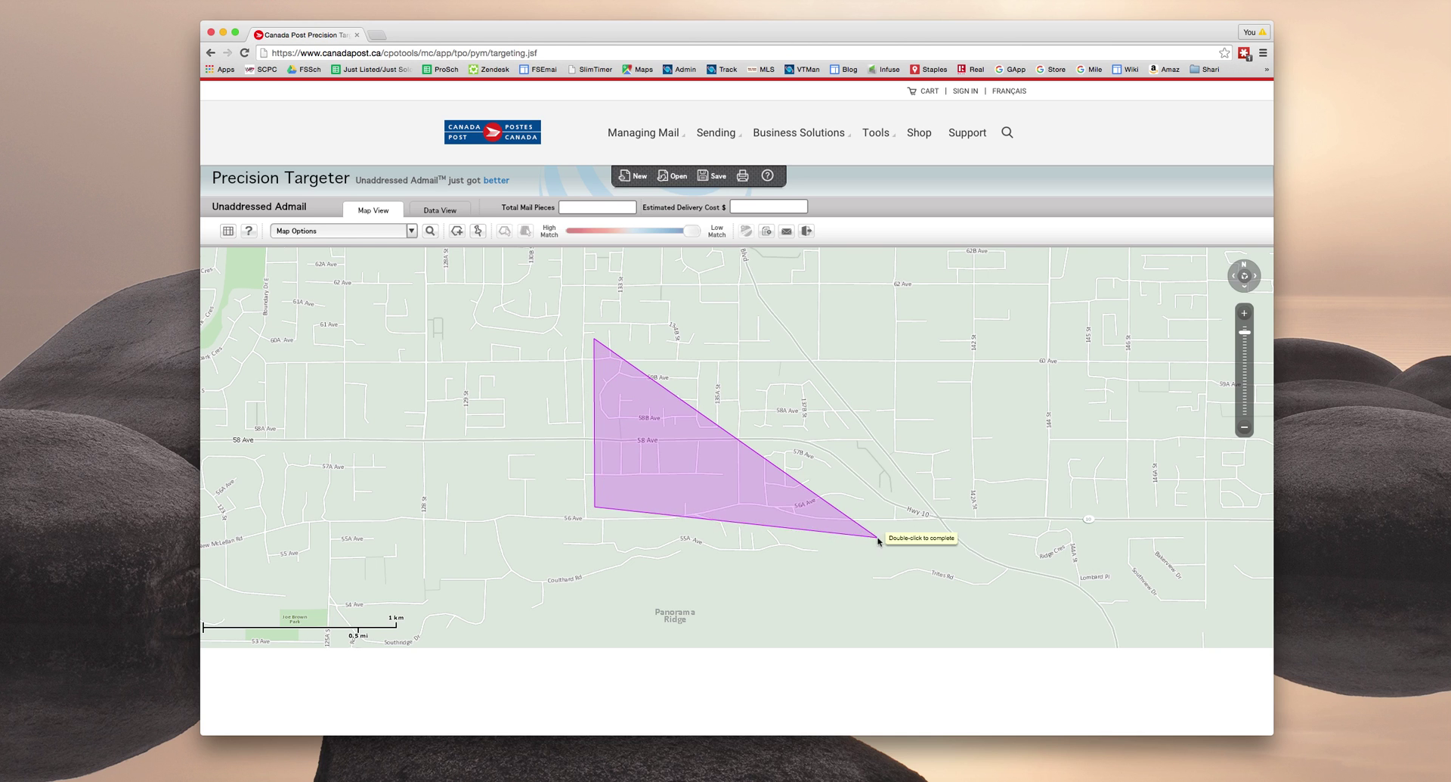
left_click(849, 508)
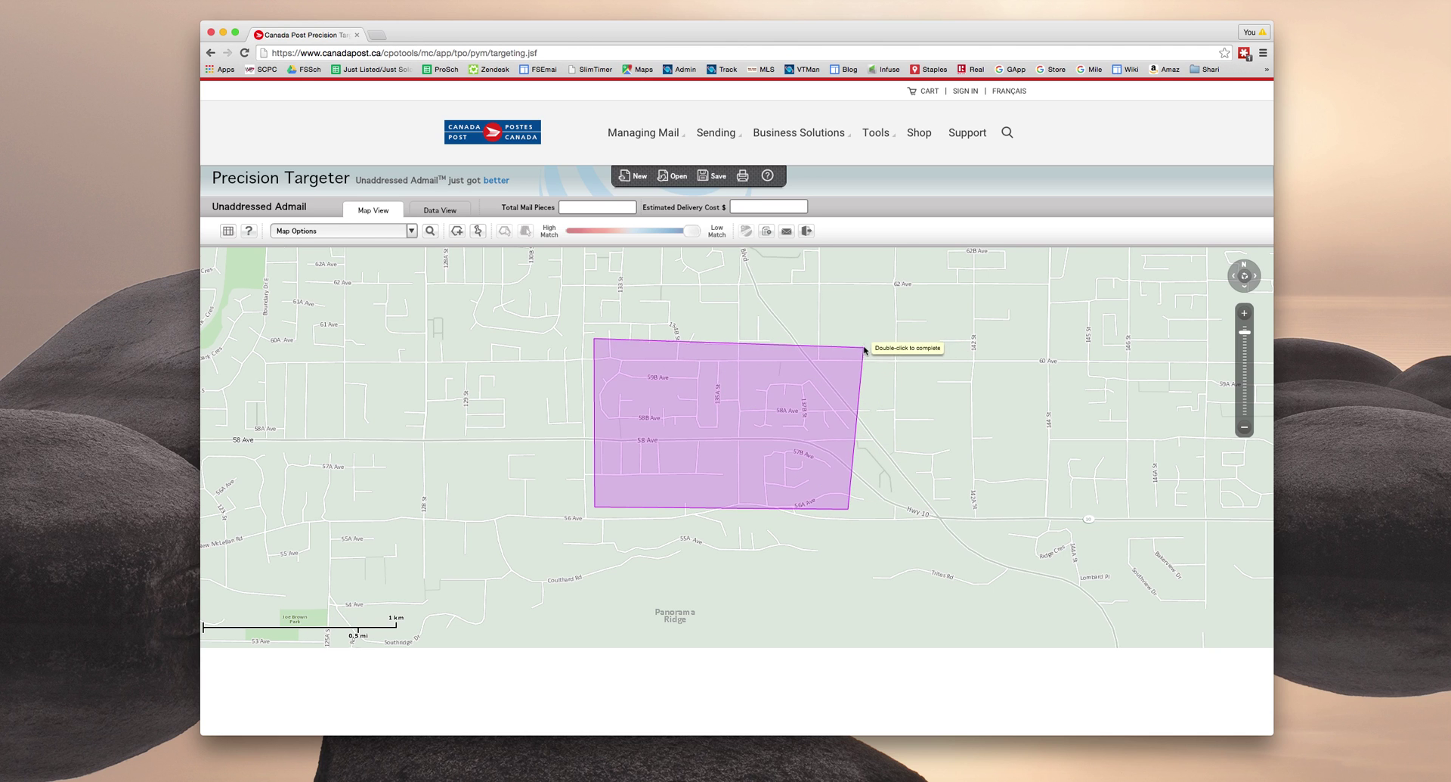
left_click(854, 338)
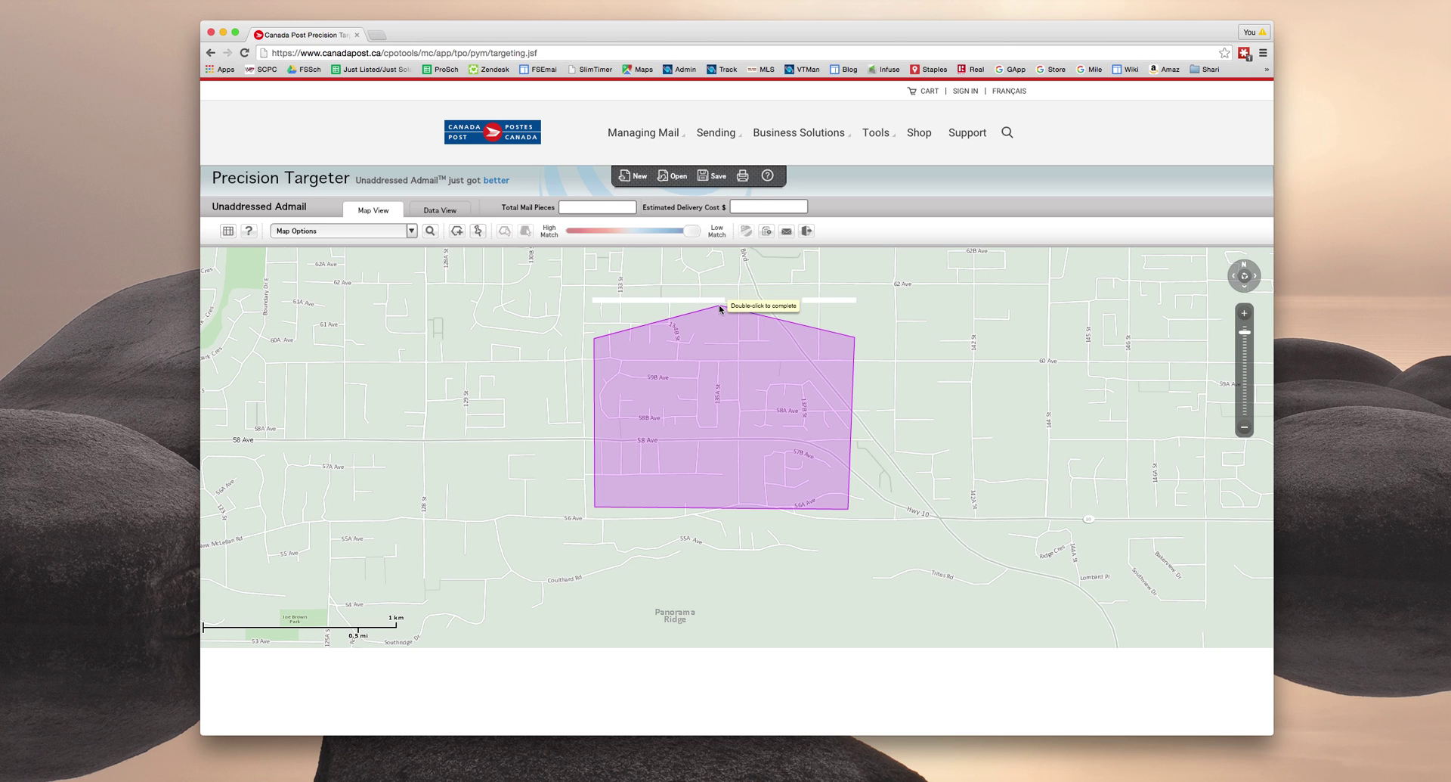
double_click(719, 317)
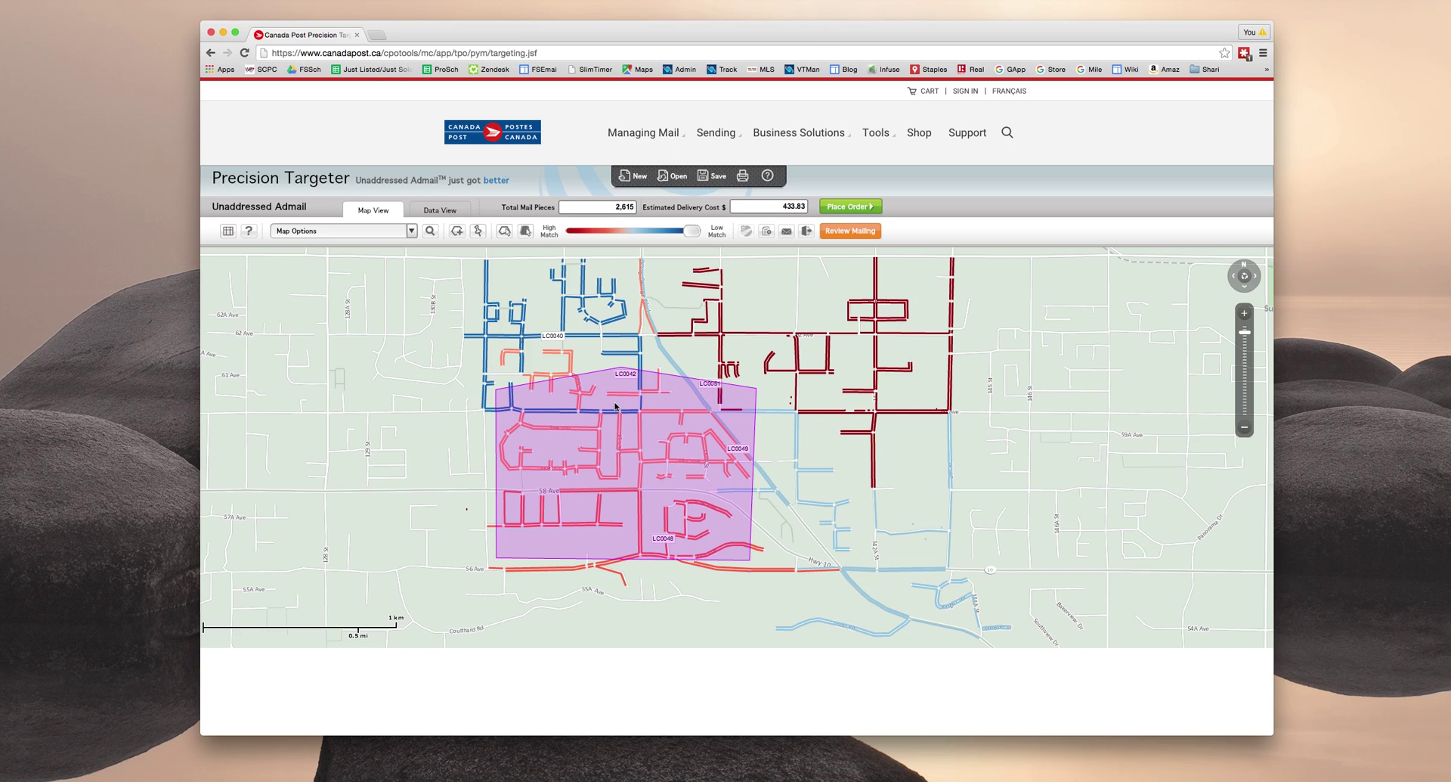
Review the breakdowns: 2,615 houses, and $413.17 plus $20.66 GST/HST.
mouse_move(616, 210)
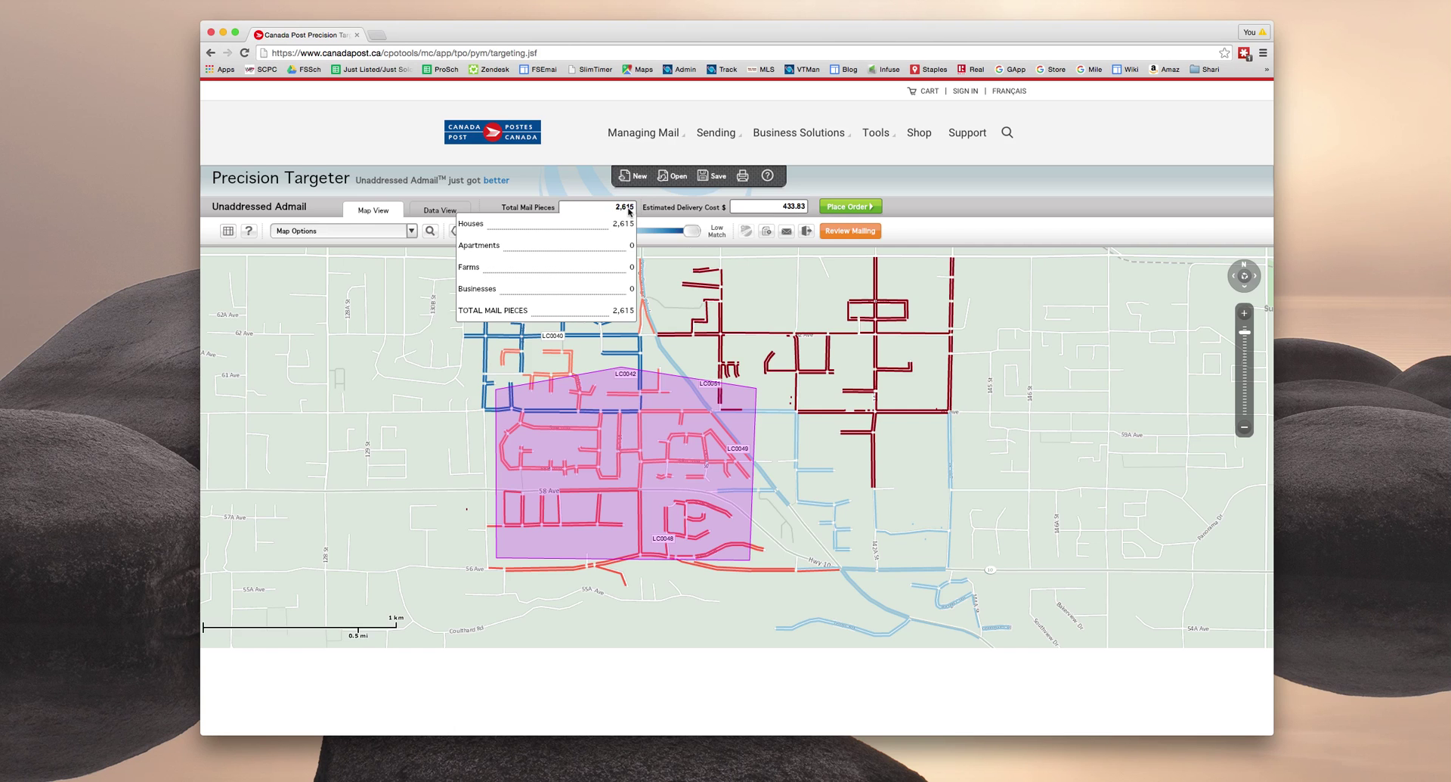
mouse_move(793, 215)
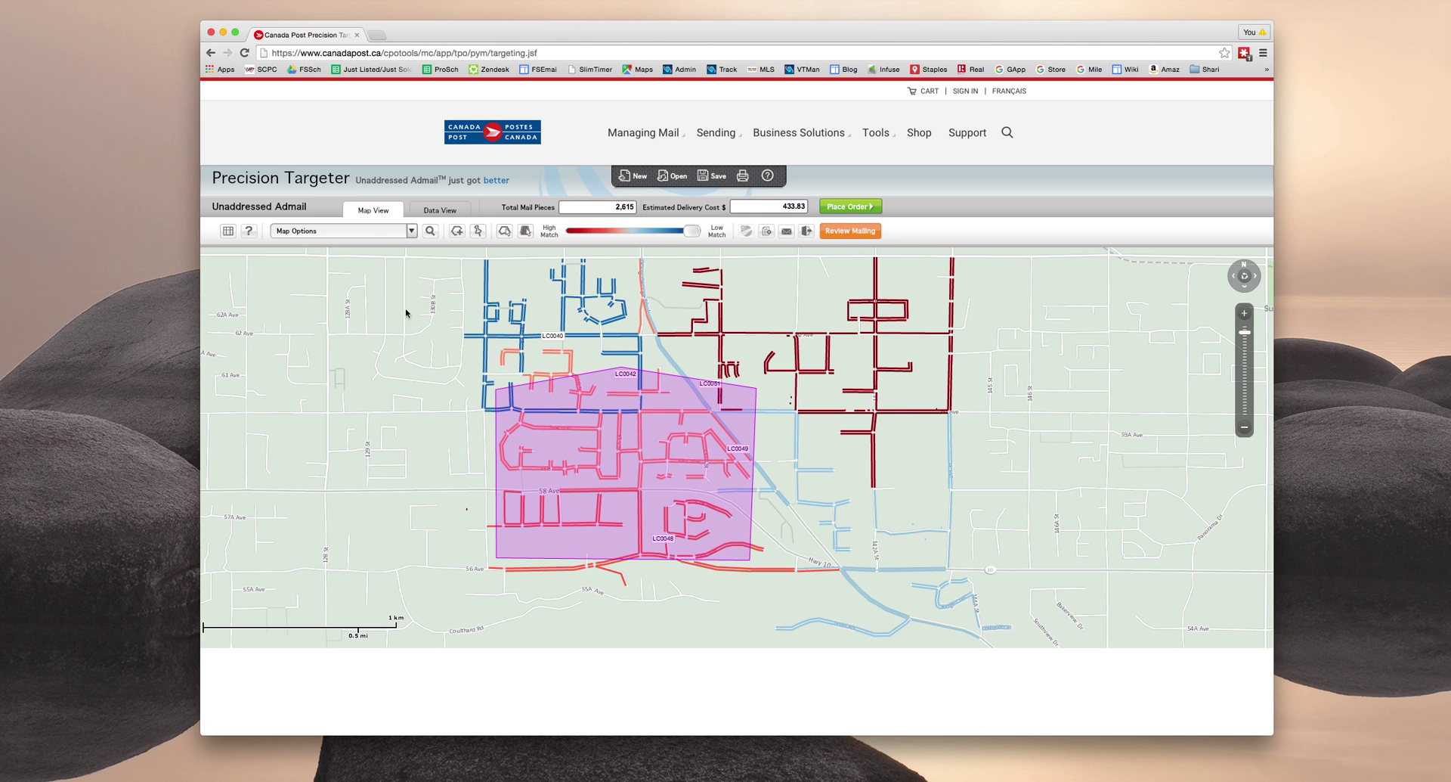
Switch to Edit Selection, then view and close the custom area's count popup.
left_click(508, 235)
left_click(600, 405)
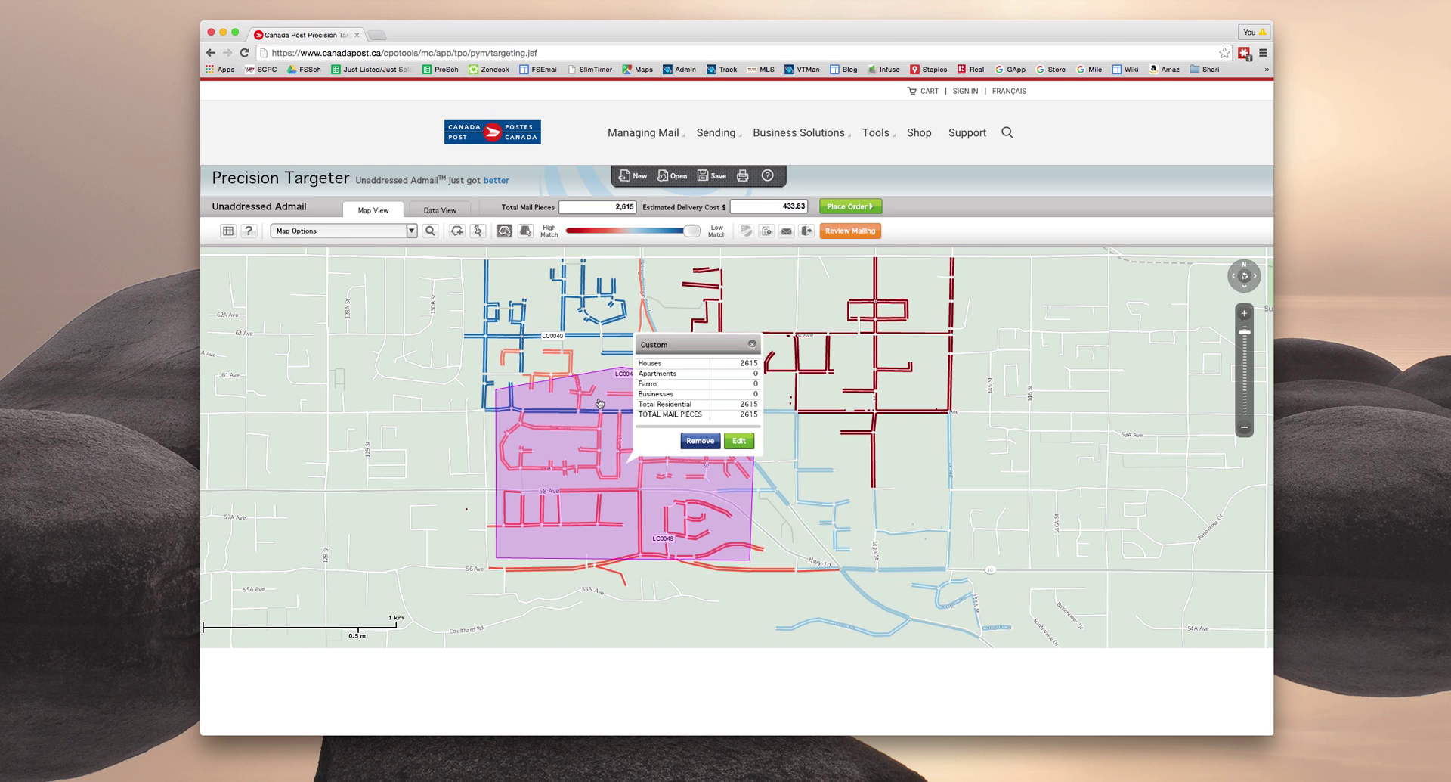
left_click(600, 403)
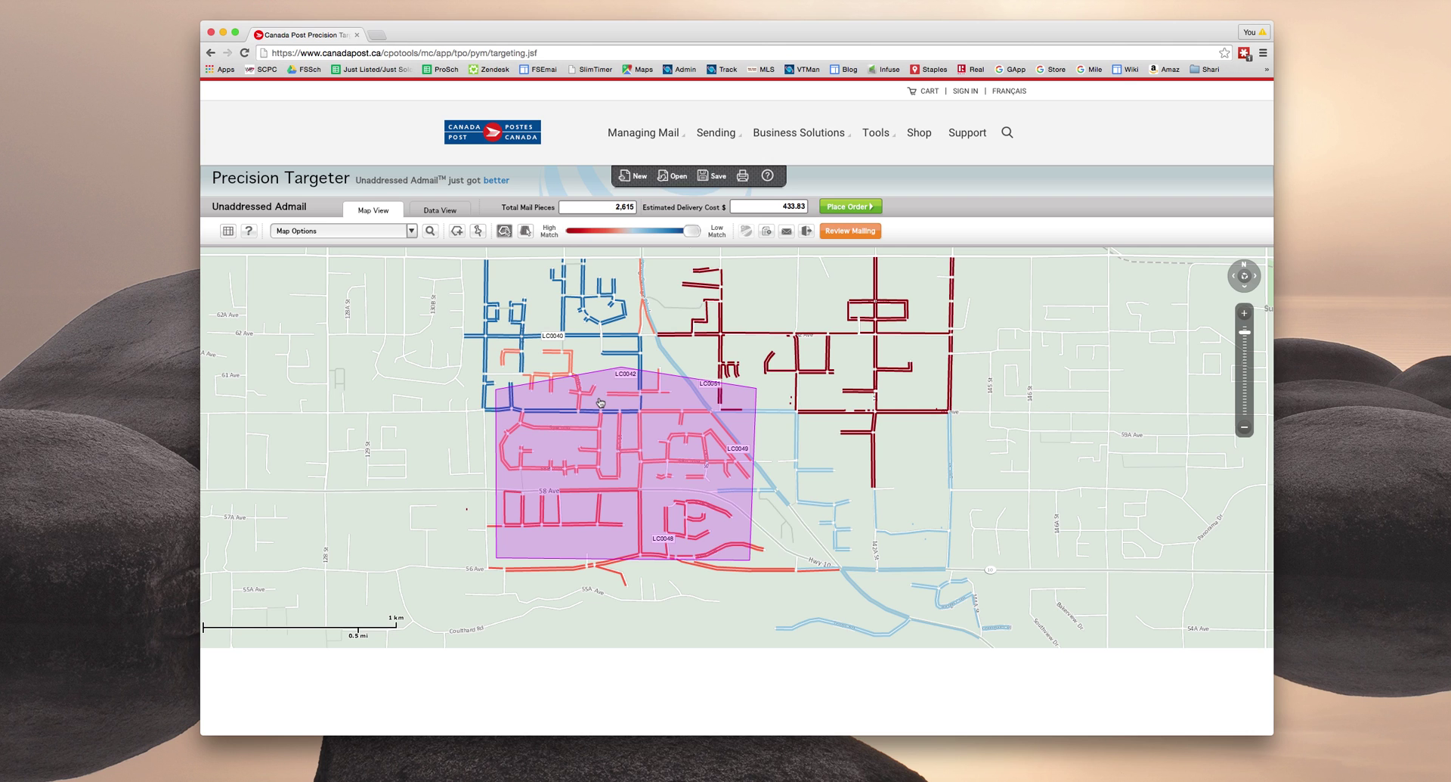
Stretch the custom polygon westward and pull its east corners back, reaching 5,438 pieces at $902.16.
left_click(600, 403)
left_click_drag(496, 561, 339, 611)
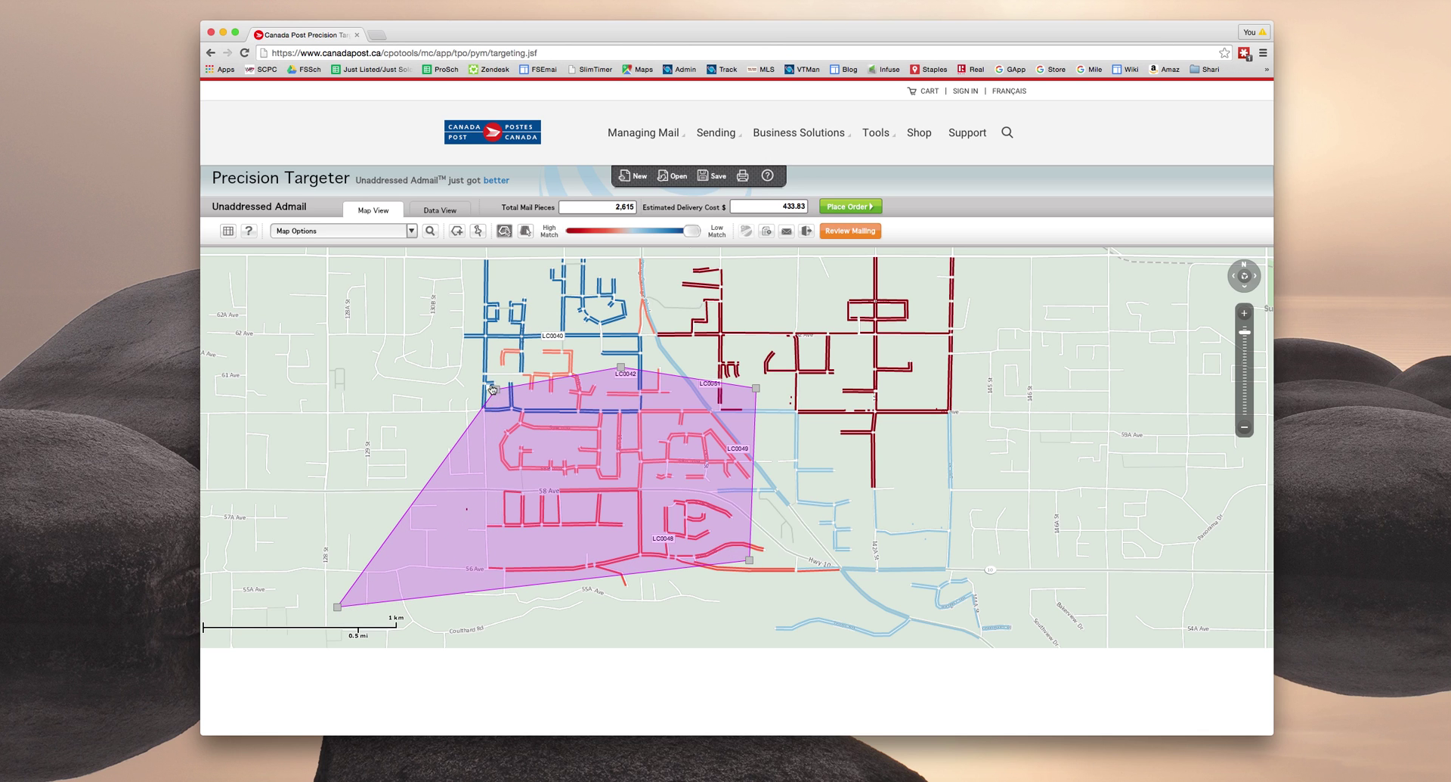
left_click_drag(495, 389, 303, 304)
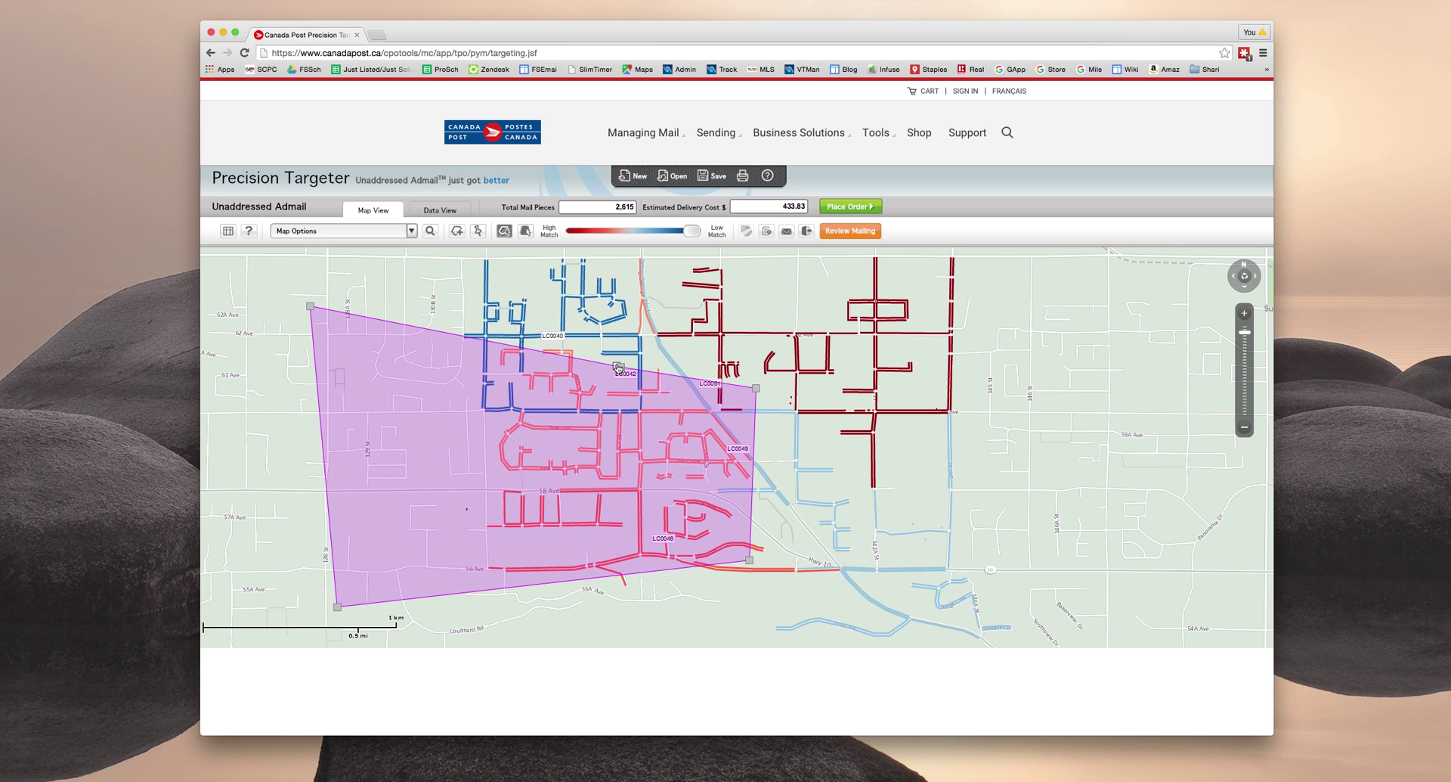
left_click_drag(623, 353, 634, 266)
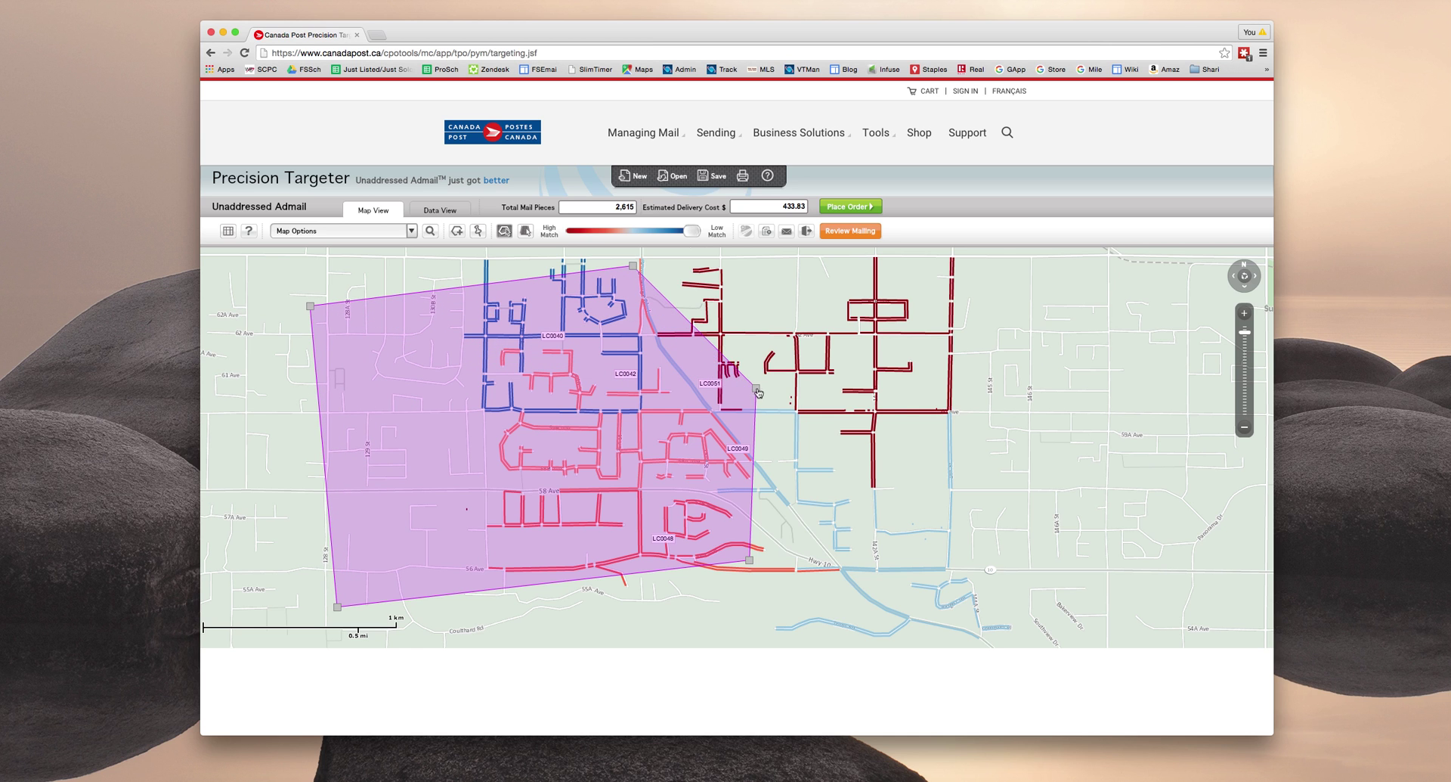
left_click_drag(756, 389, 905, 398)
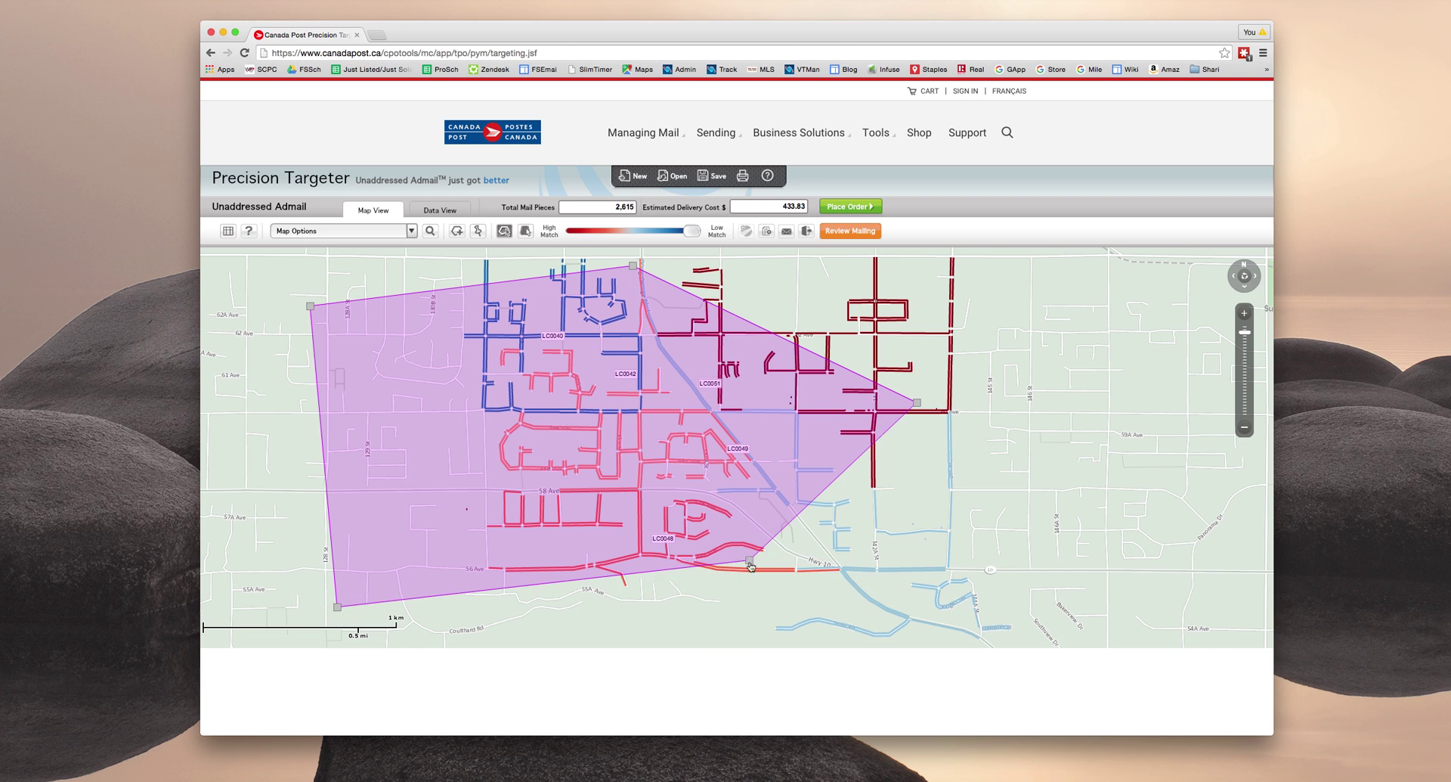
left_click_drag(749, 559, 835, 637)
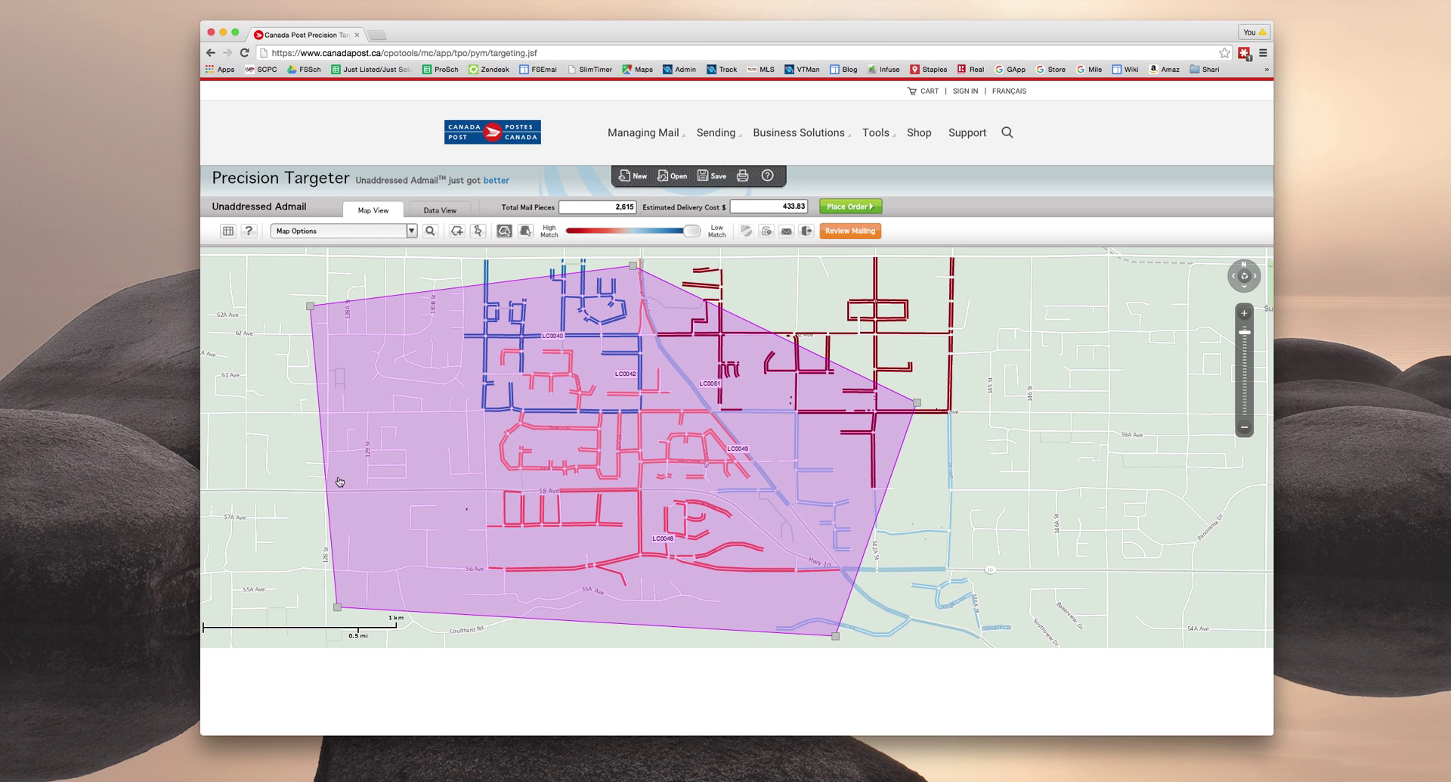
left_click_drag(324, 464, 230, 456)
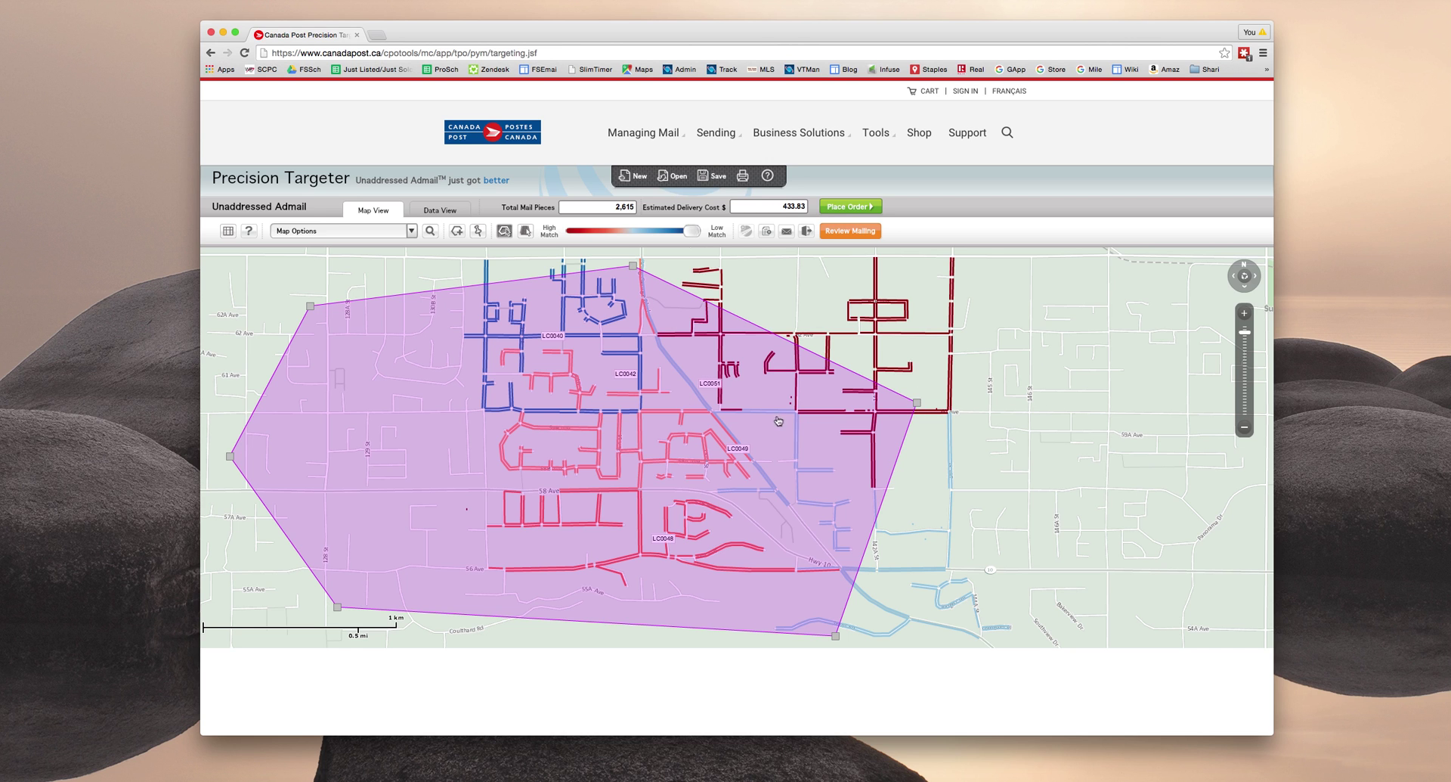
left_click_drag(918, 407, 662, 404)
left_click_drag(835, 636, 658, 576)
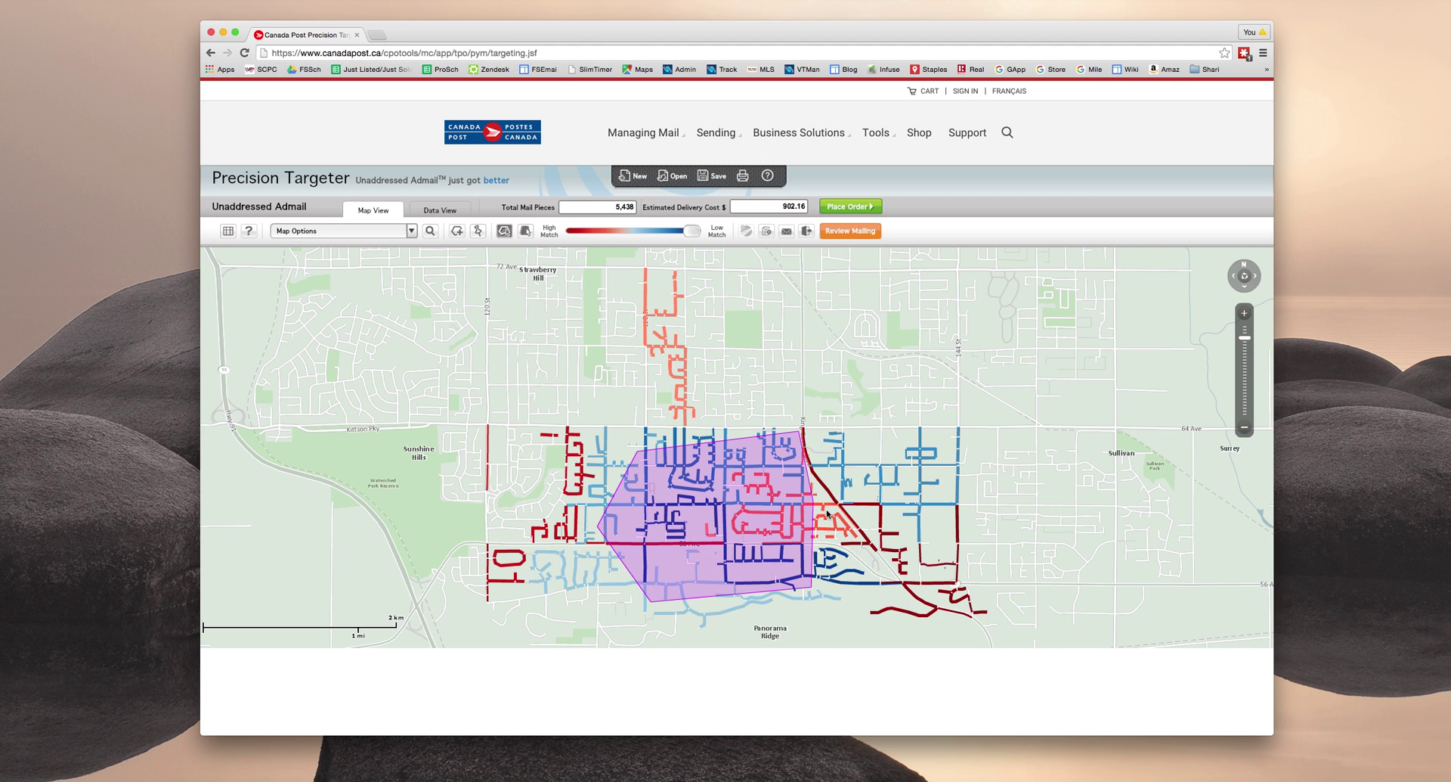
Zoom in and pan around the enlarged custom area, then switch to the Routes tool.
mouse_move(606, 210)
mouse_move(803, 213)
left_click(1245, 311)
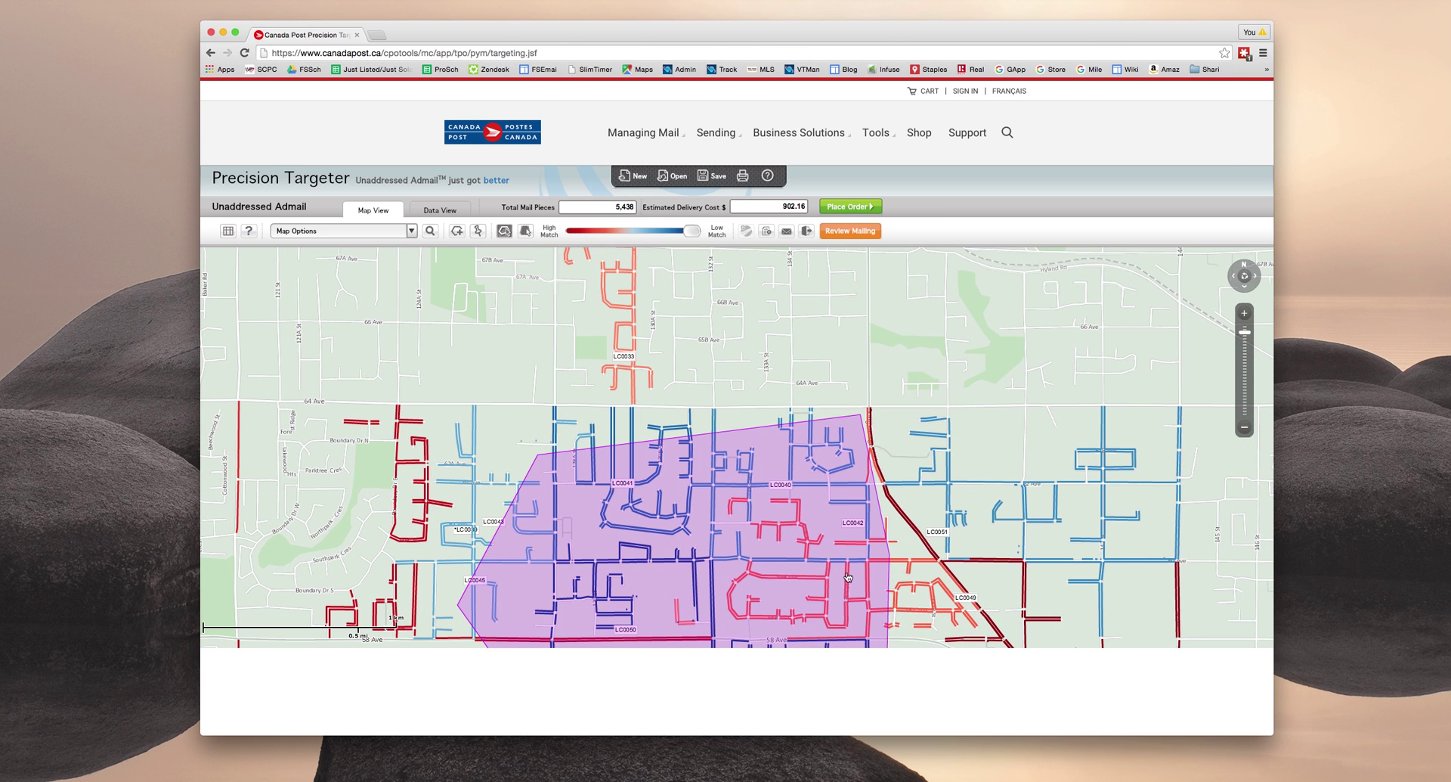
left_click(1245, 289)
left_click(1245, 289)
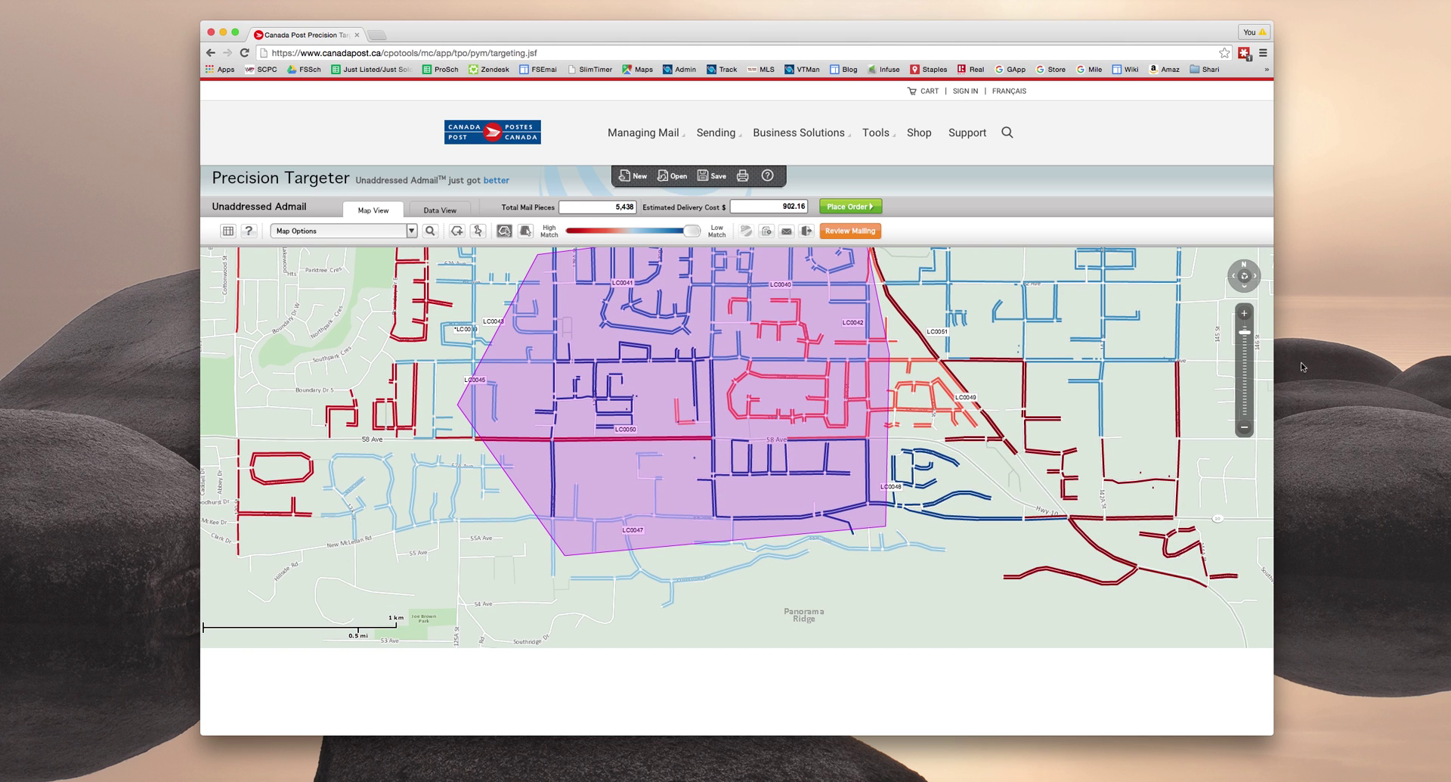
left_click(1245, 268)
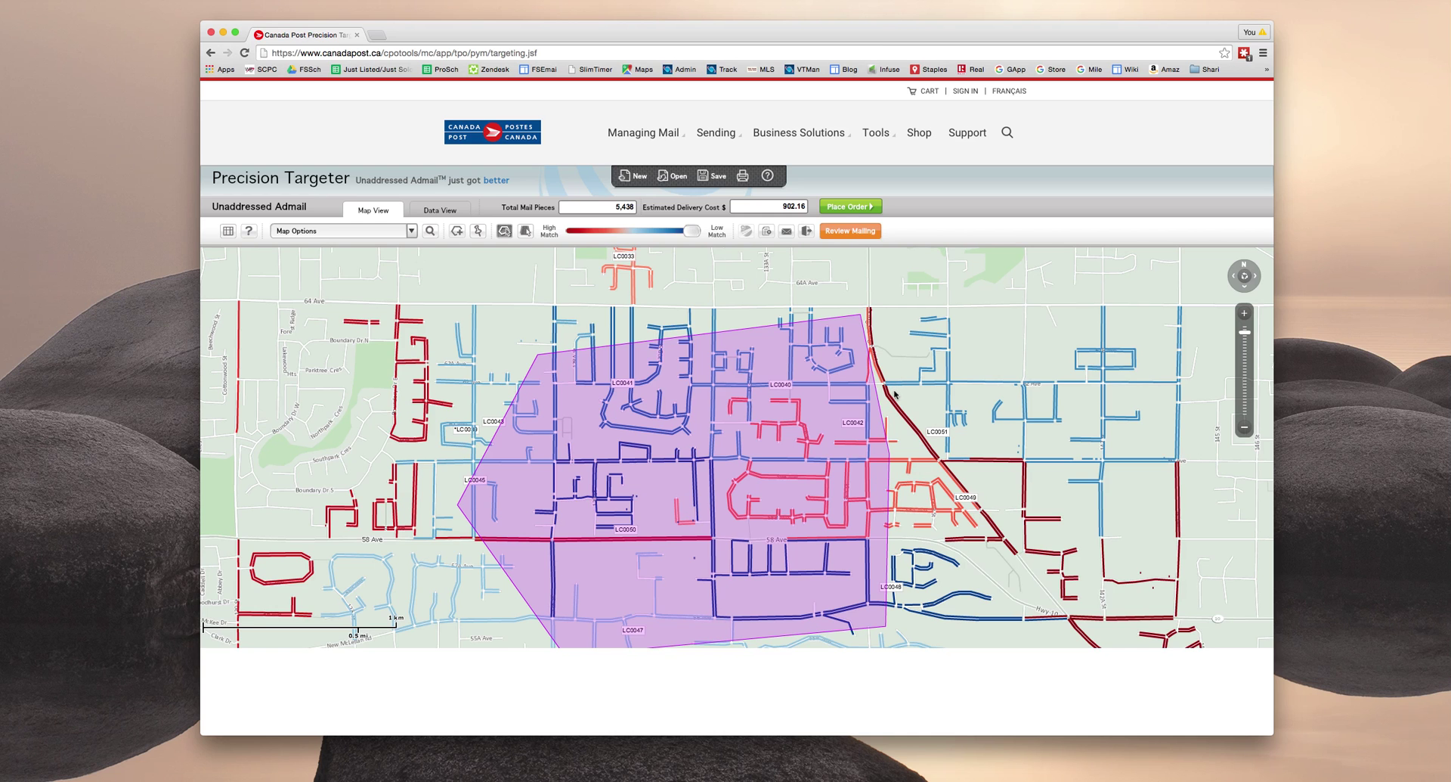
left_click(525, 235)
left_click(524, 235)
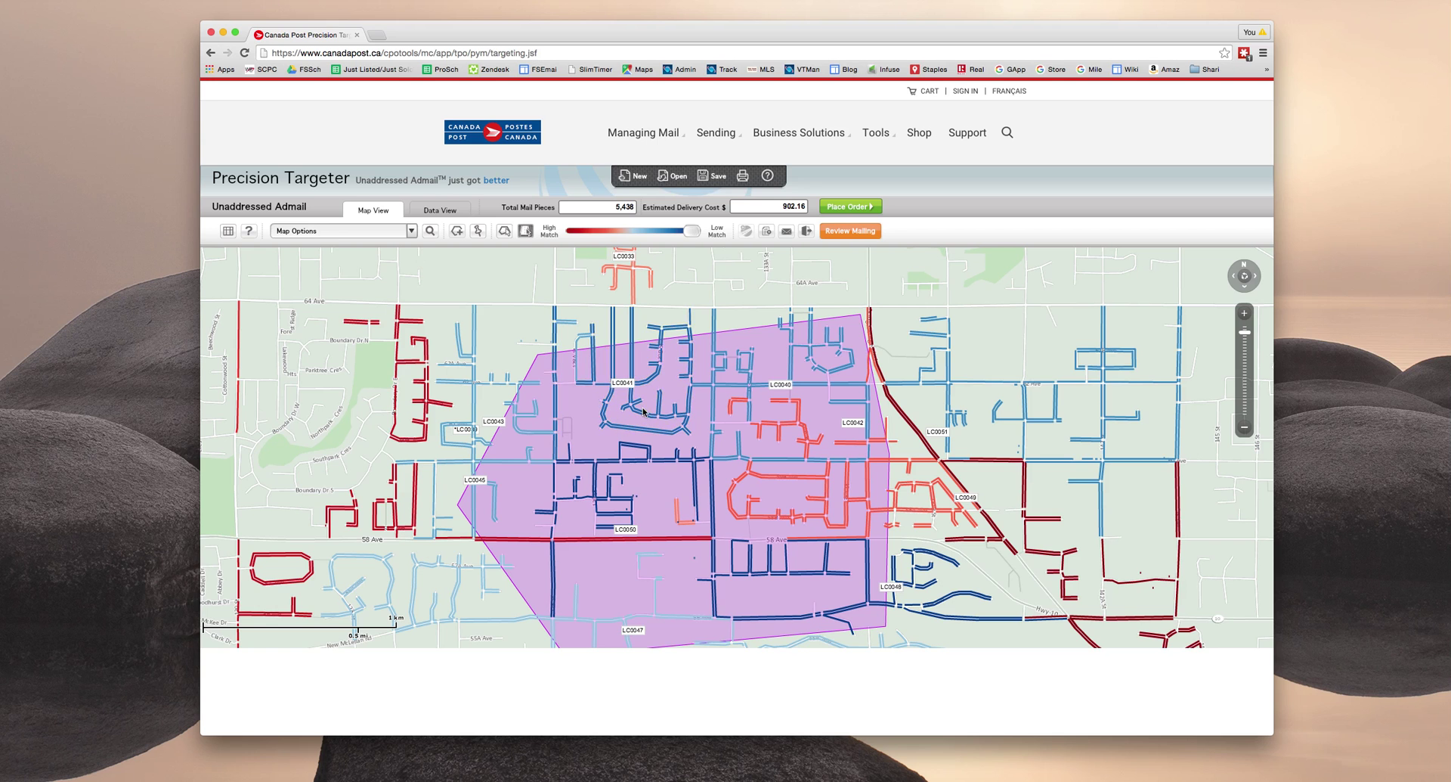
mouse_move(639, 416)
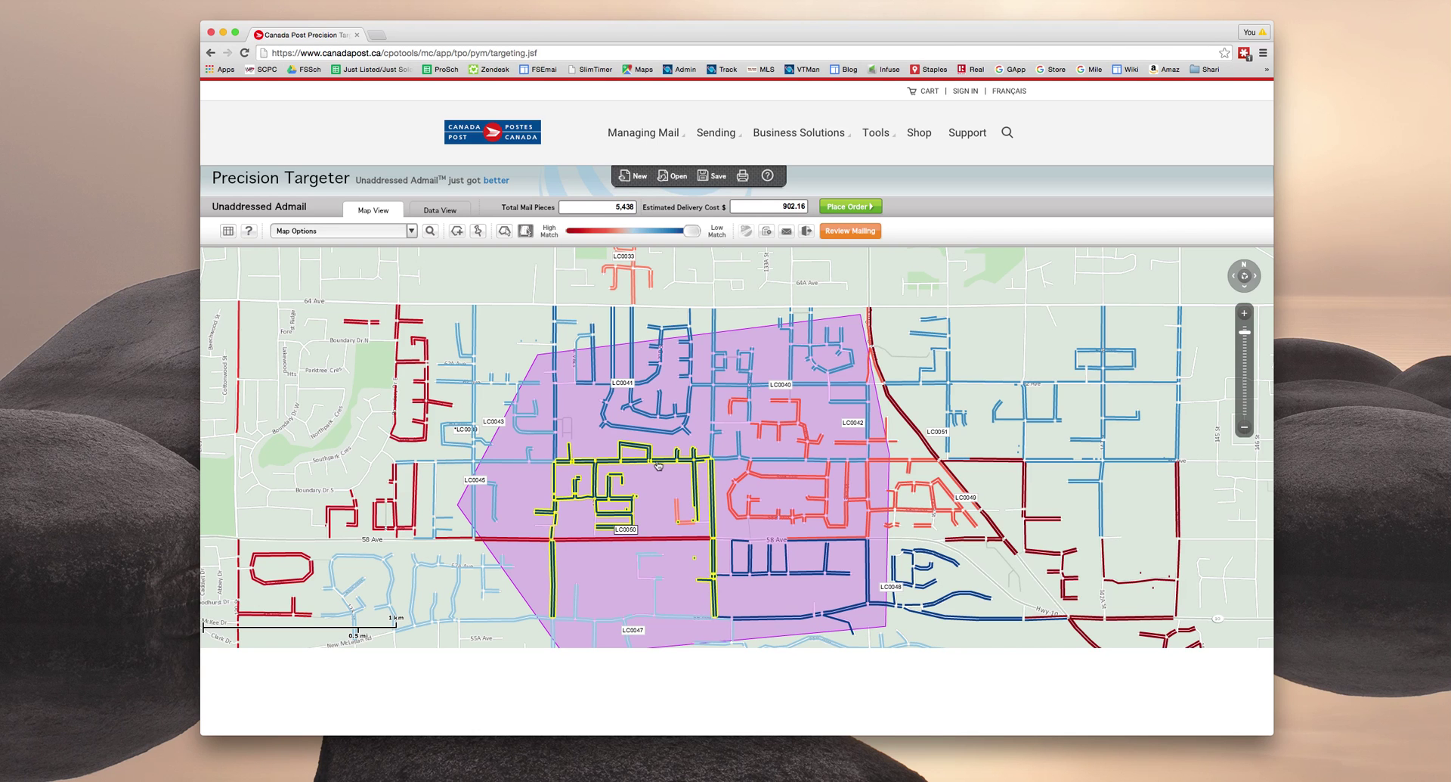
mouse_move(658, 466)
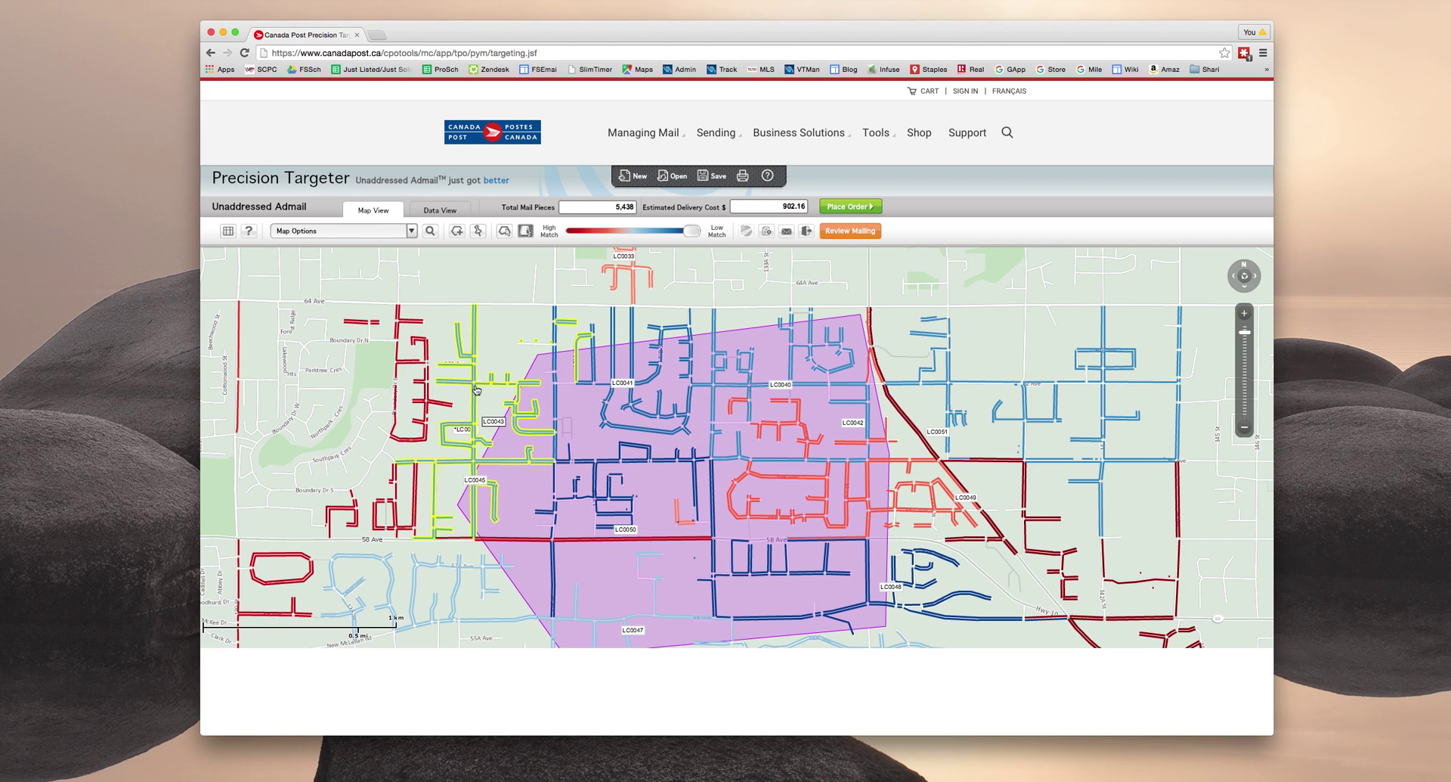
mouse_move(476, 389)
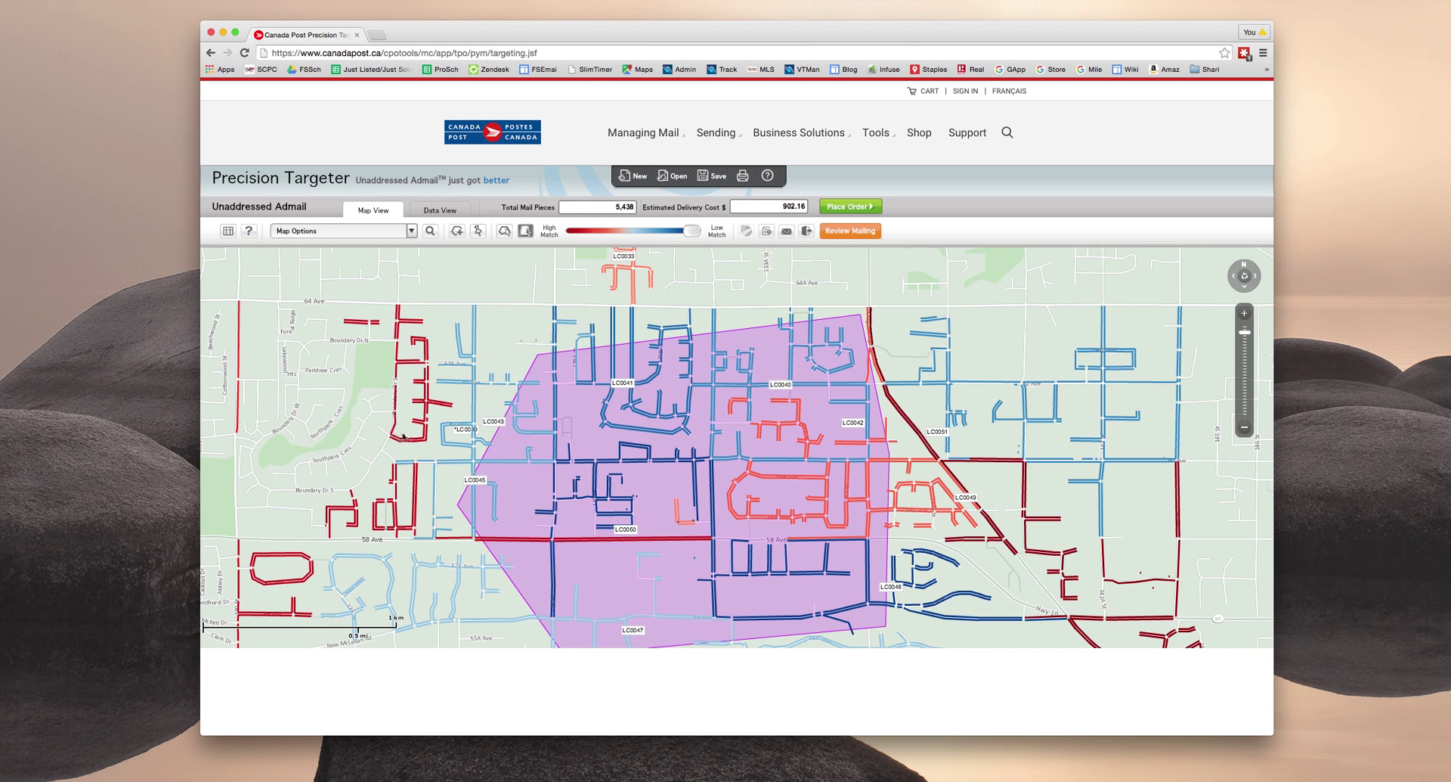
mouse_move(405, 443)
mouse_move(961, 386)
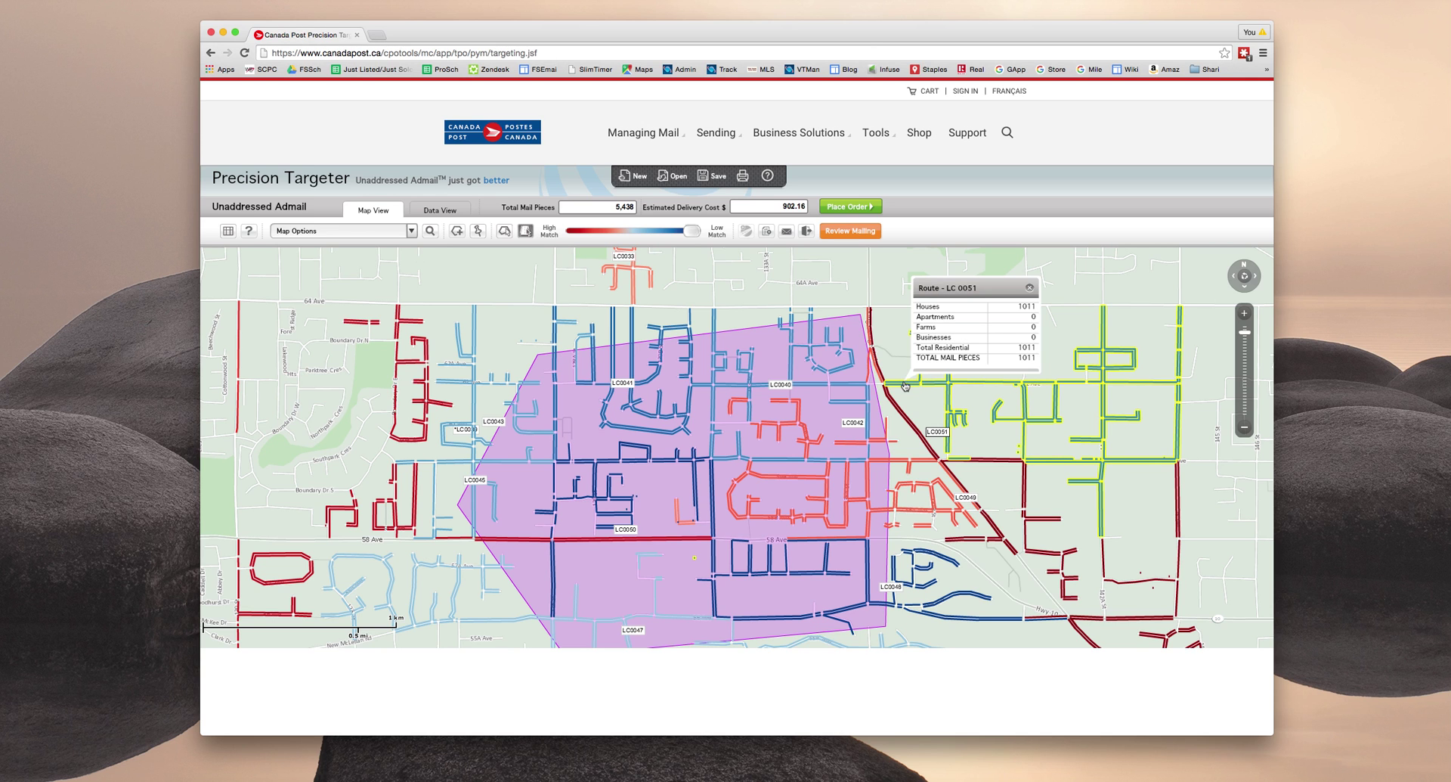
left_click(906, 386)
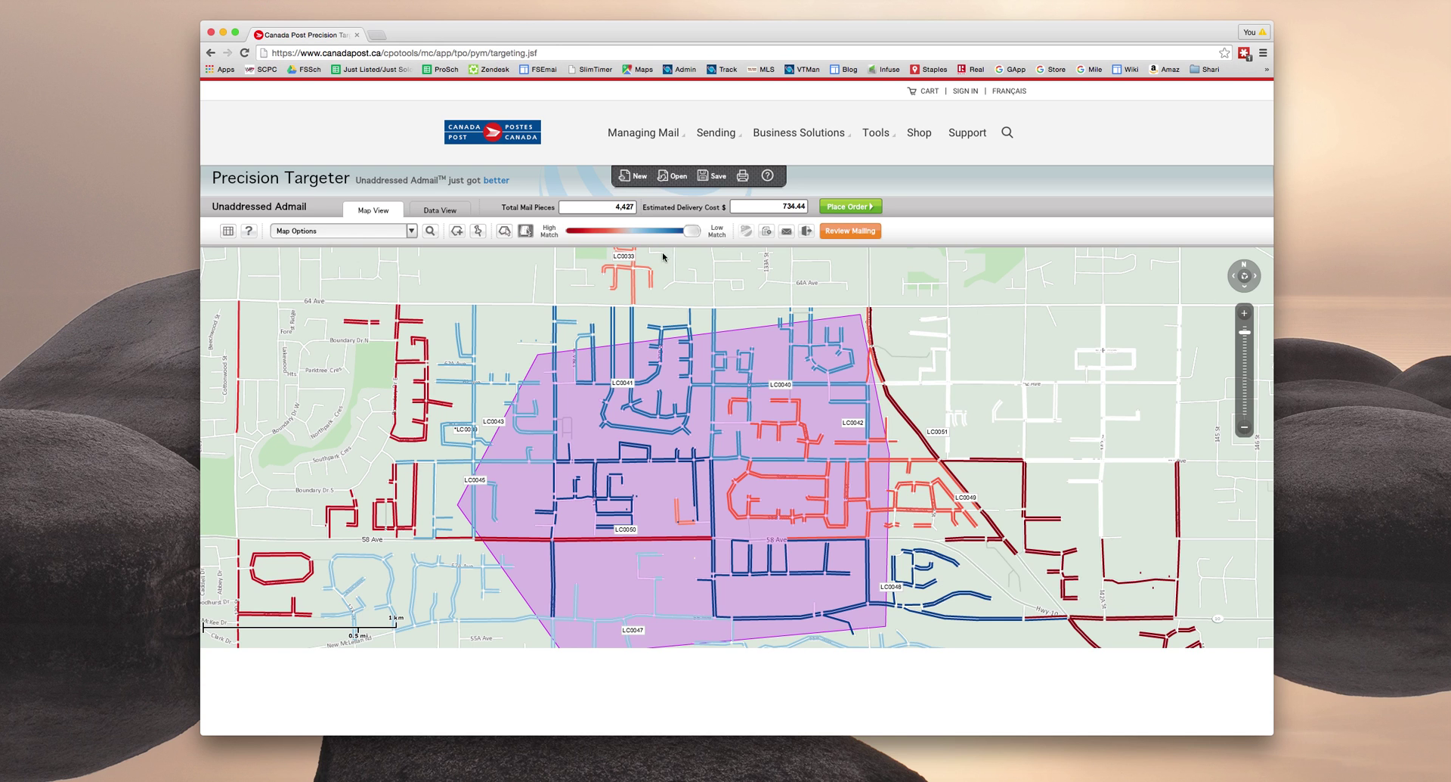
Deselect routes LC0049, LC0045, LC0033, LC0047 and LC0043, then check route LC0039's mail-piece count.
left_click(1010, 550)
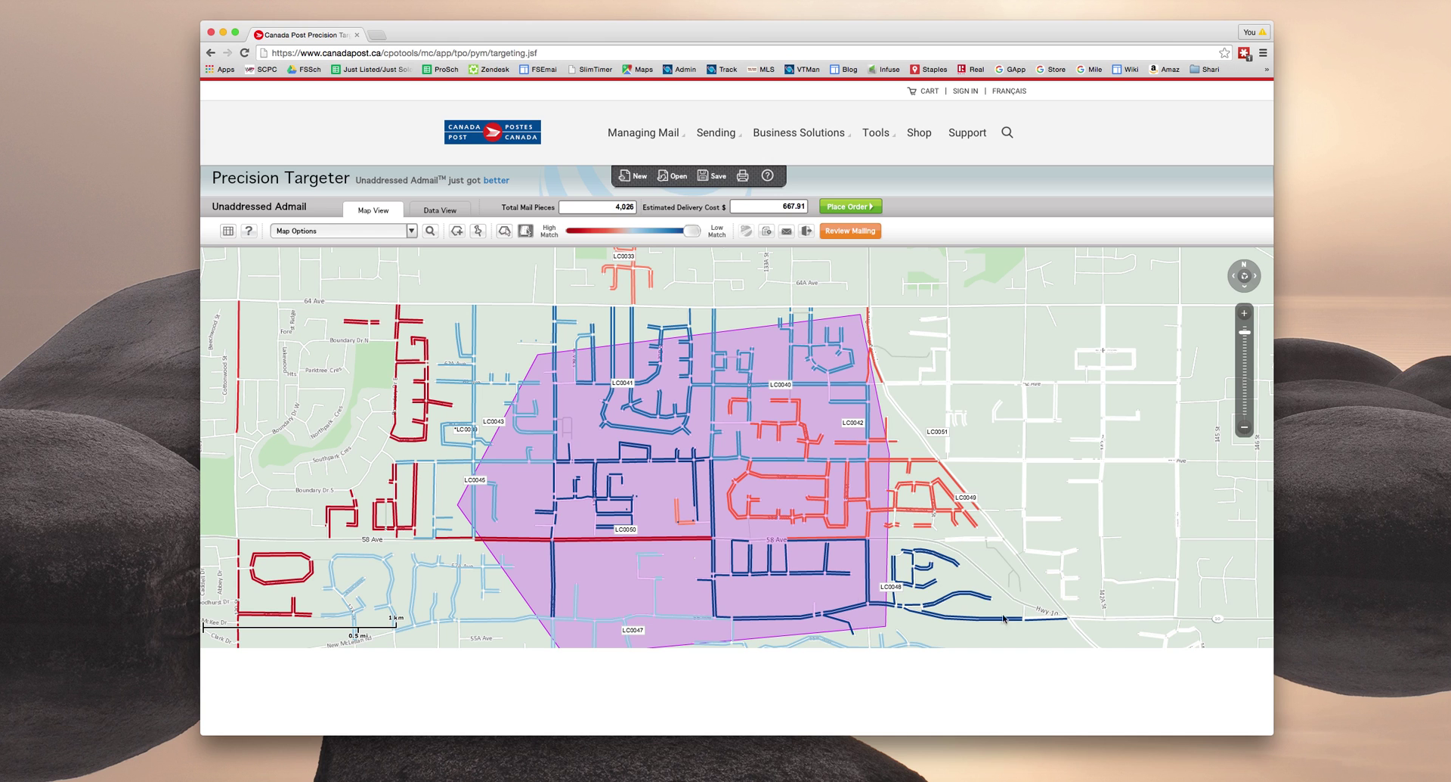
left_click(260, 586)
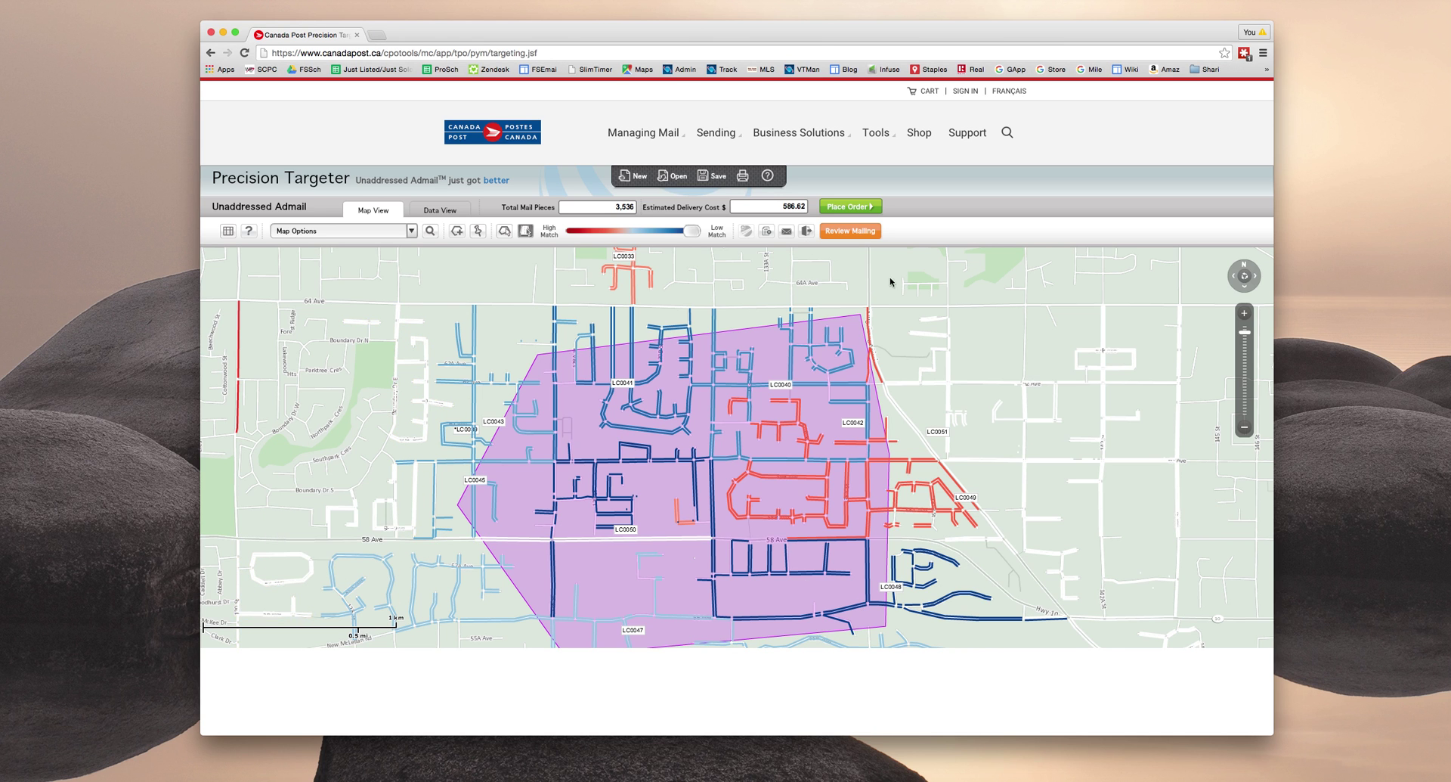
left_click(627, 297)
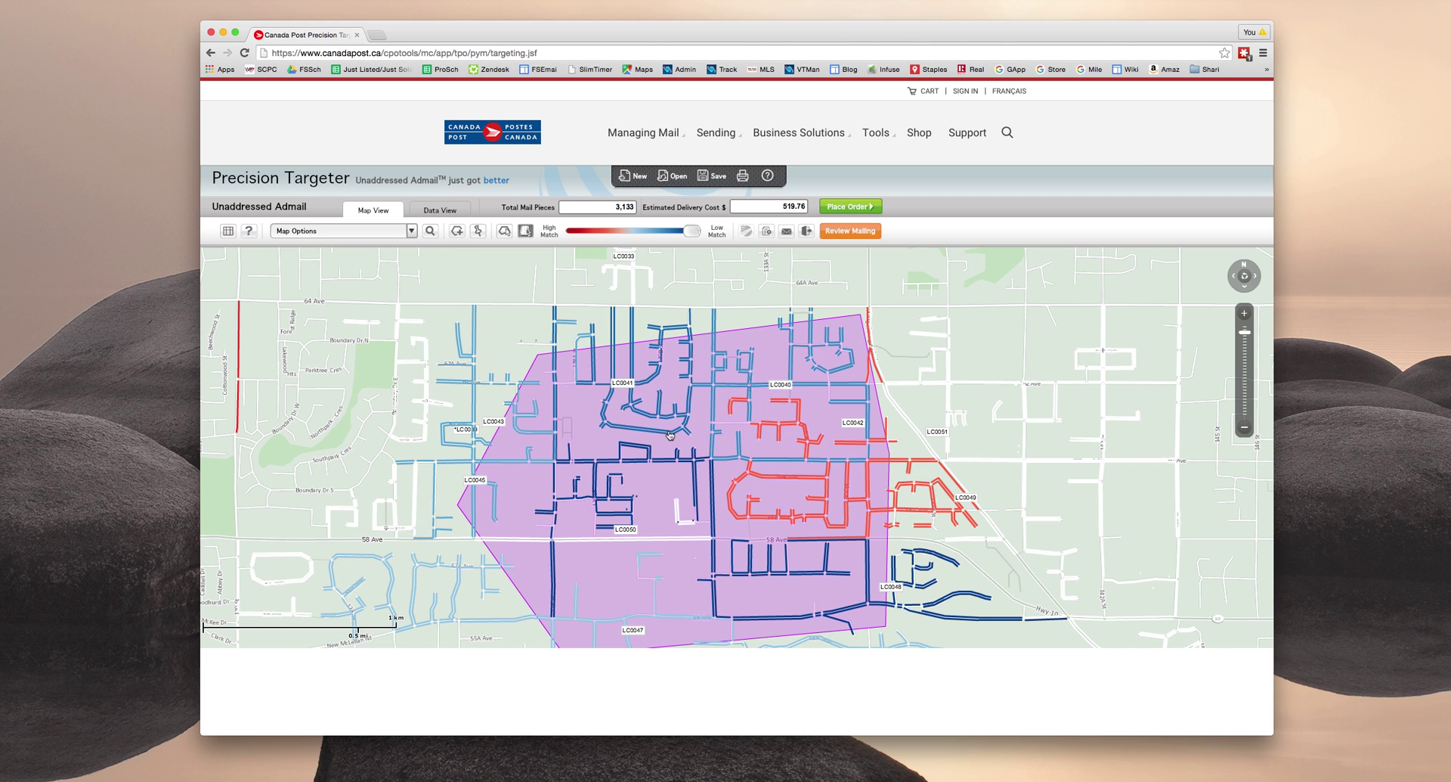
left_click(473, 623)
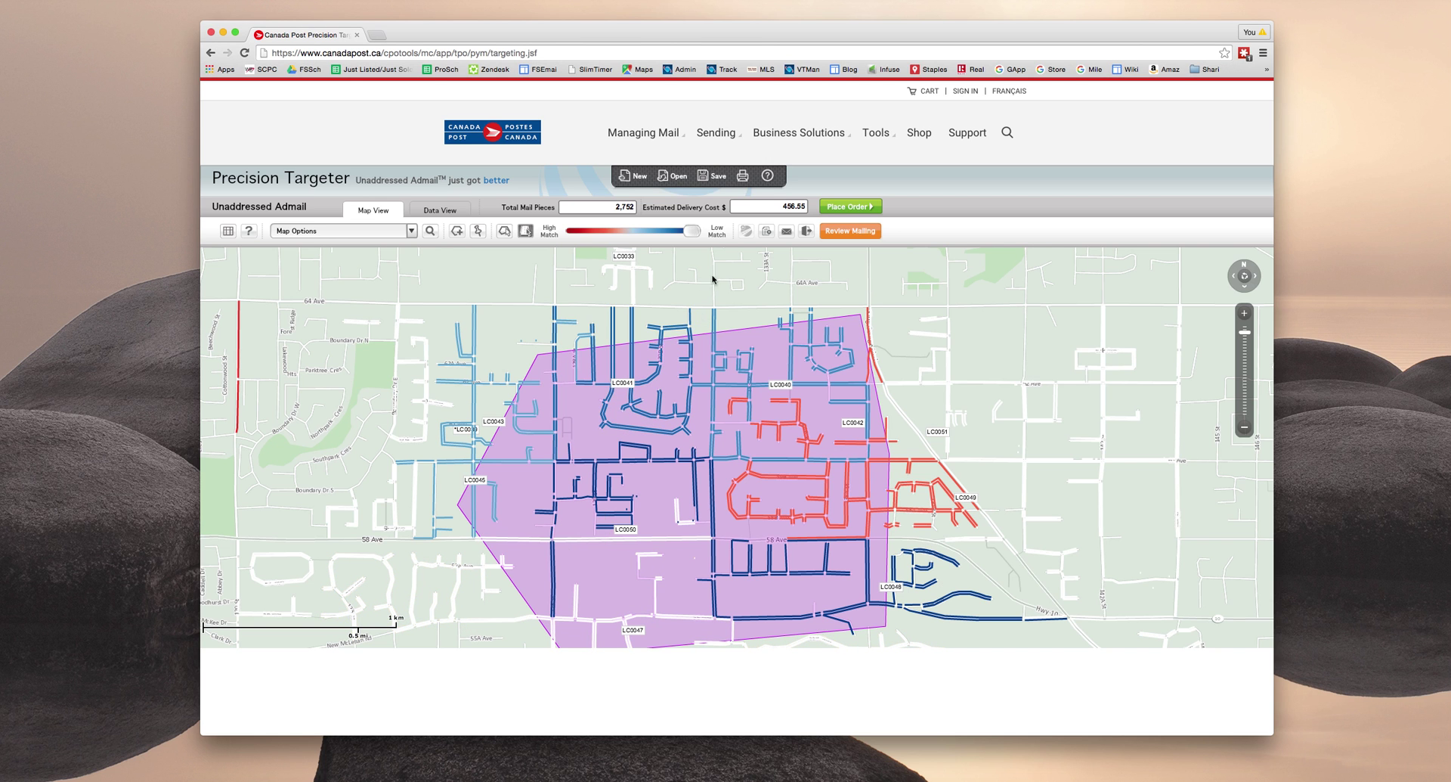
left_click(470, 387)
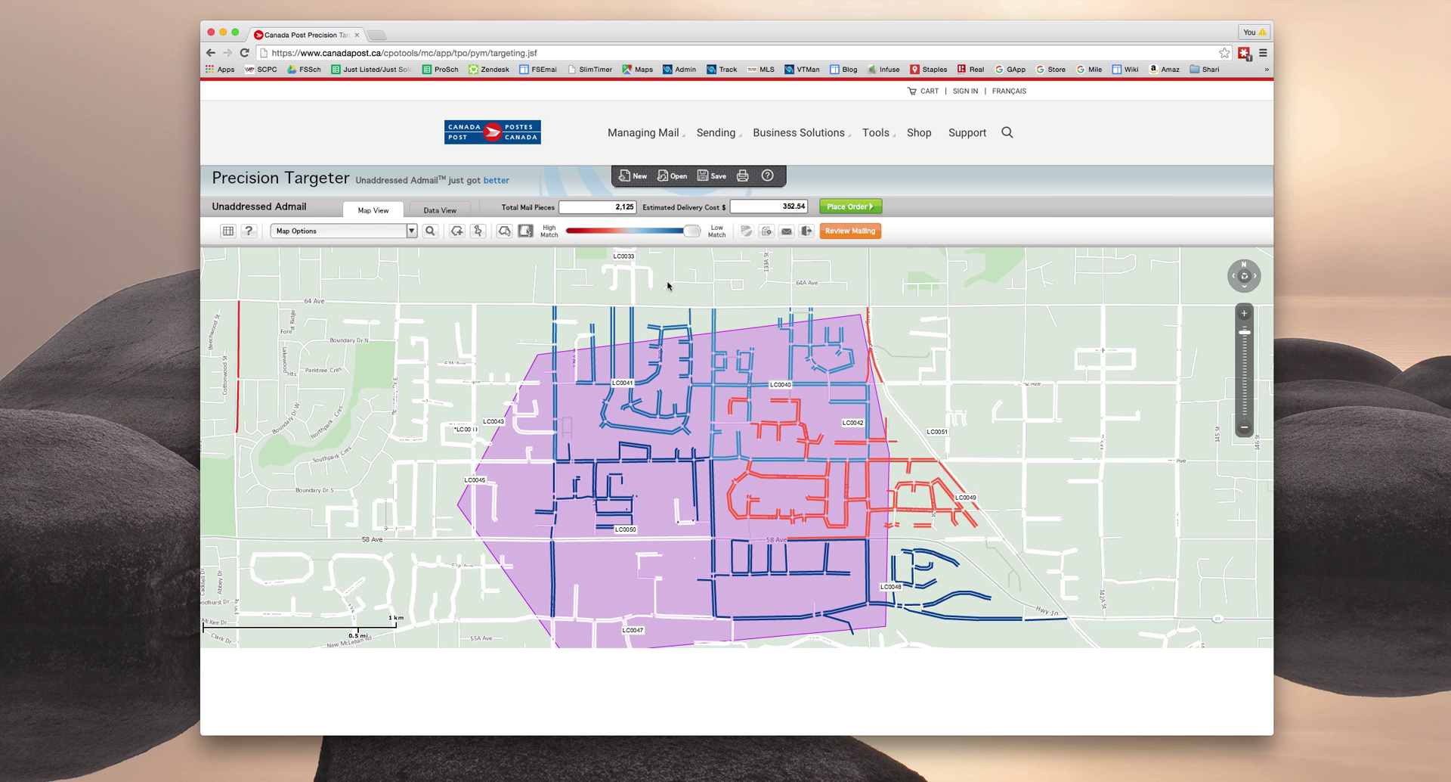
mouse_move(559, 216)
left_click(239, 397)
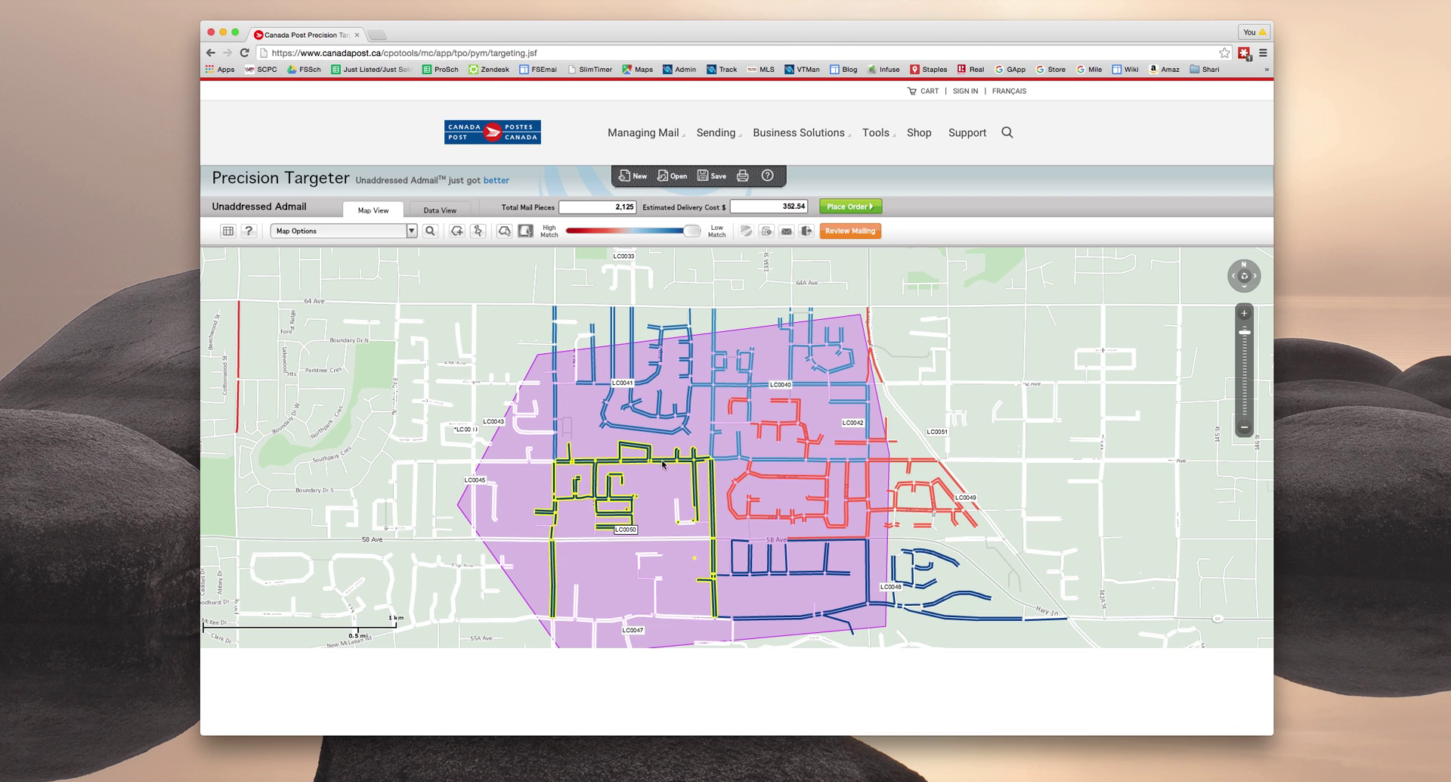
Deselect routes LC0041, LC0050, LC0040, LC0042 and LC0048, leaving 4 pieces at $0.66.
left_click(656, 431)
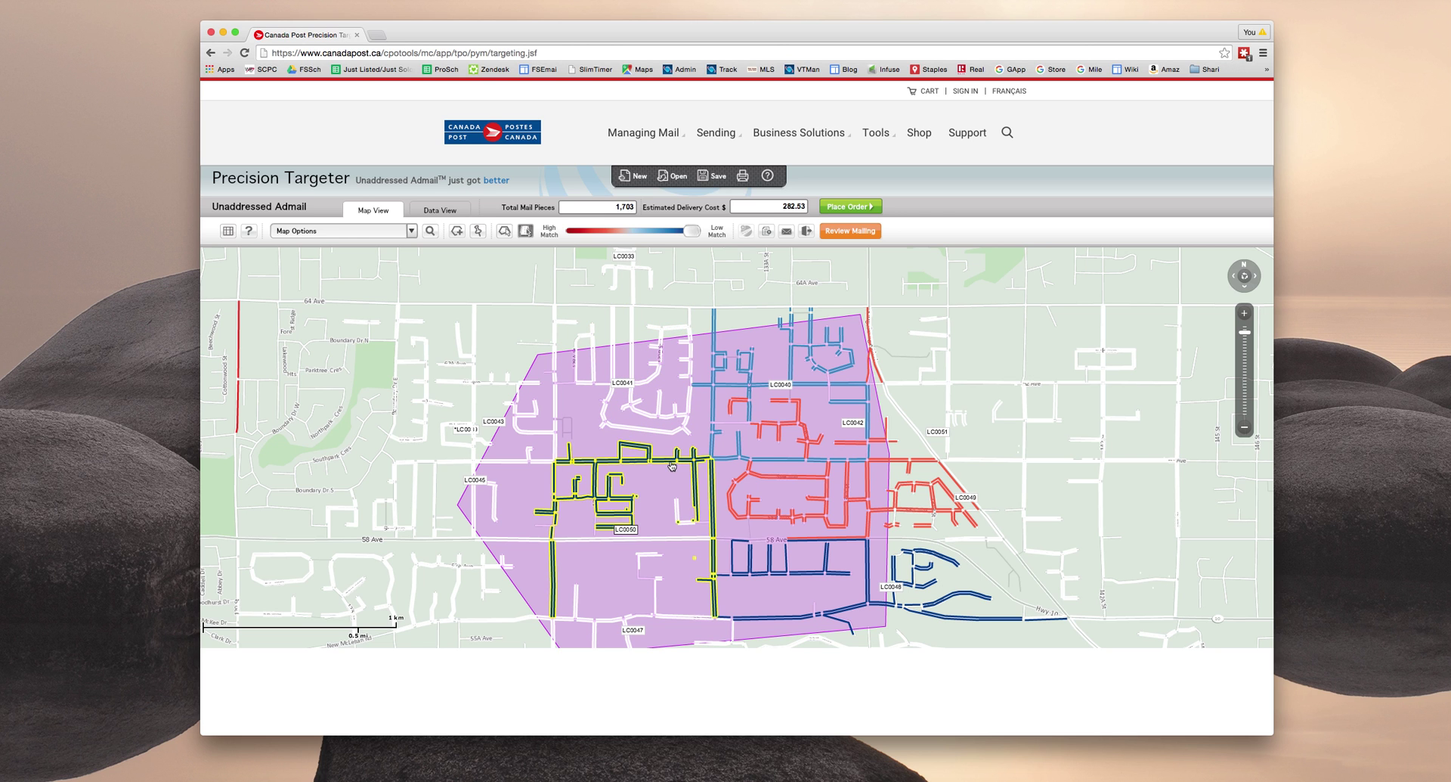
left_click(672, 467)
left_click(803, 388)
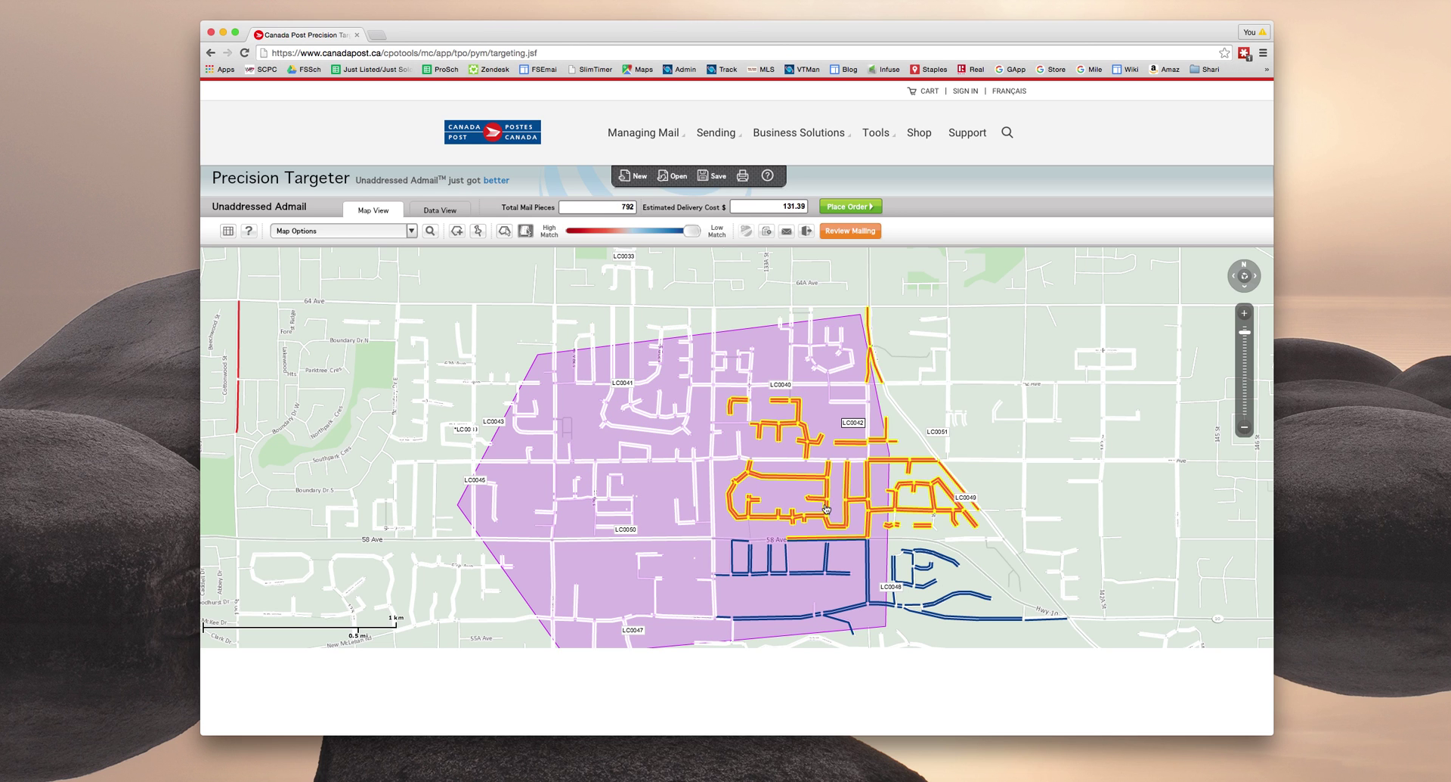
left_click(827, 508)
left_click(868, 575)
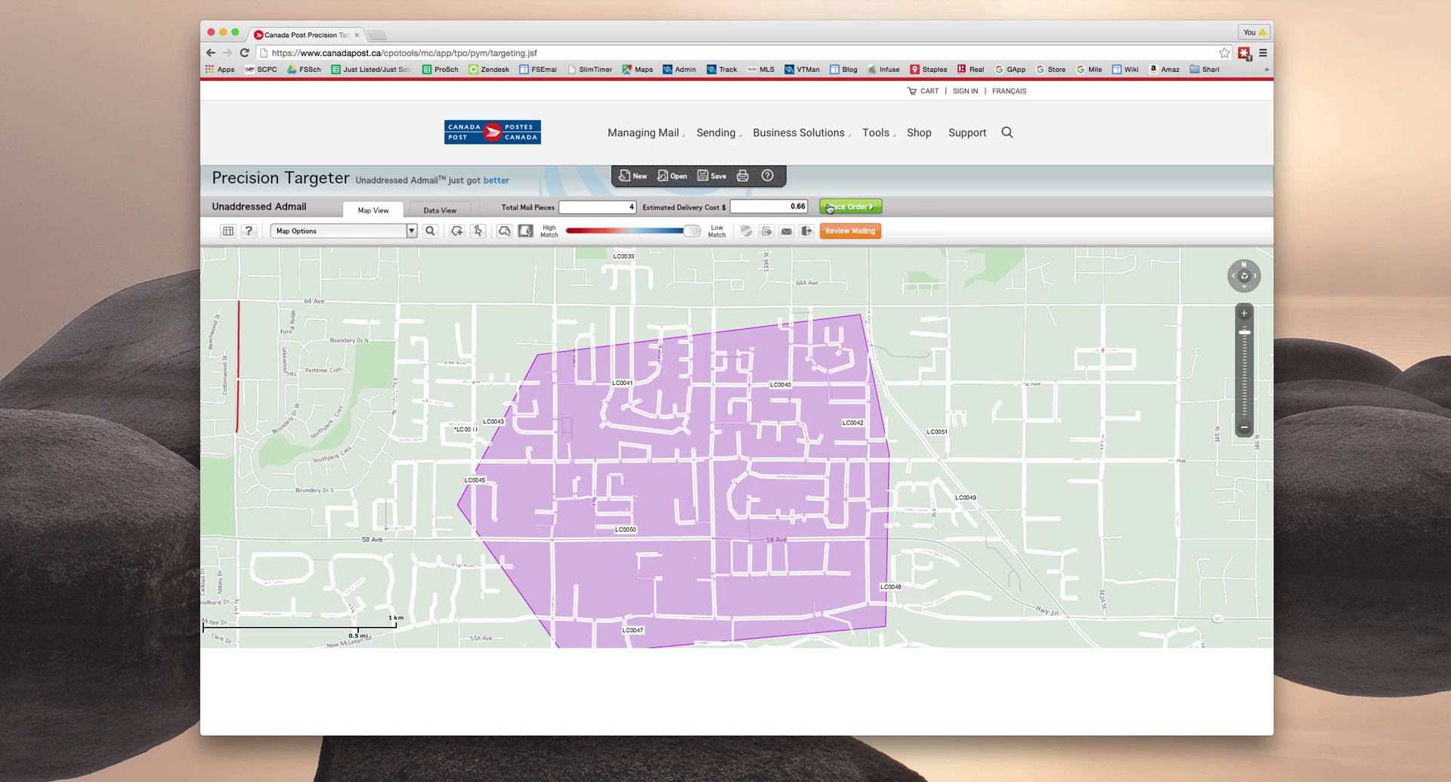
Start placing the order and sign in to the Canada Post profile.
left_click(848, 209)
left_click_drag(806, 36, 794, 34)
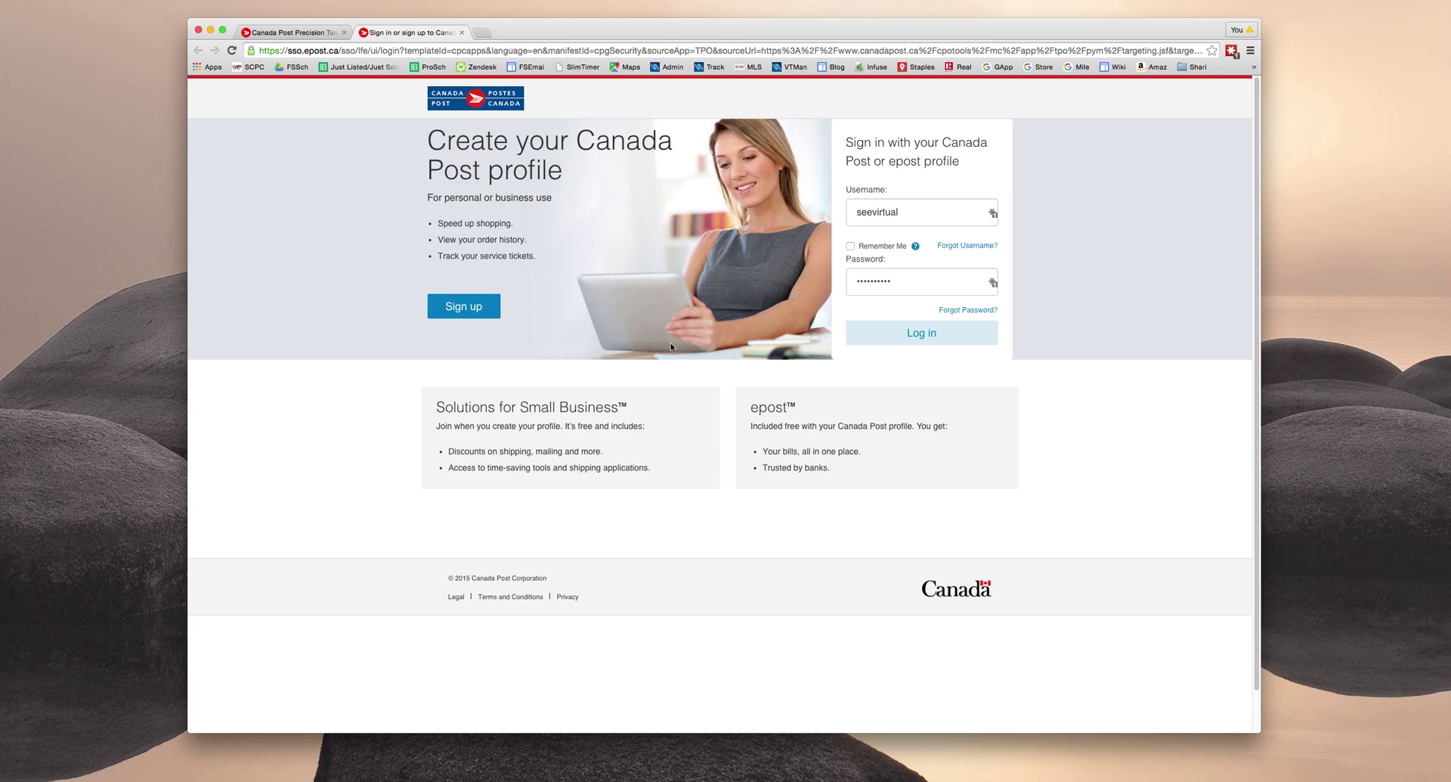
left_click(924, 339)
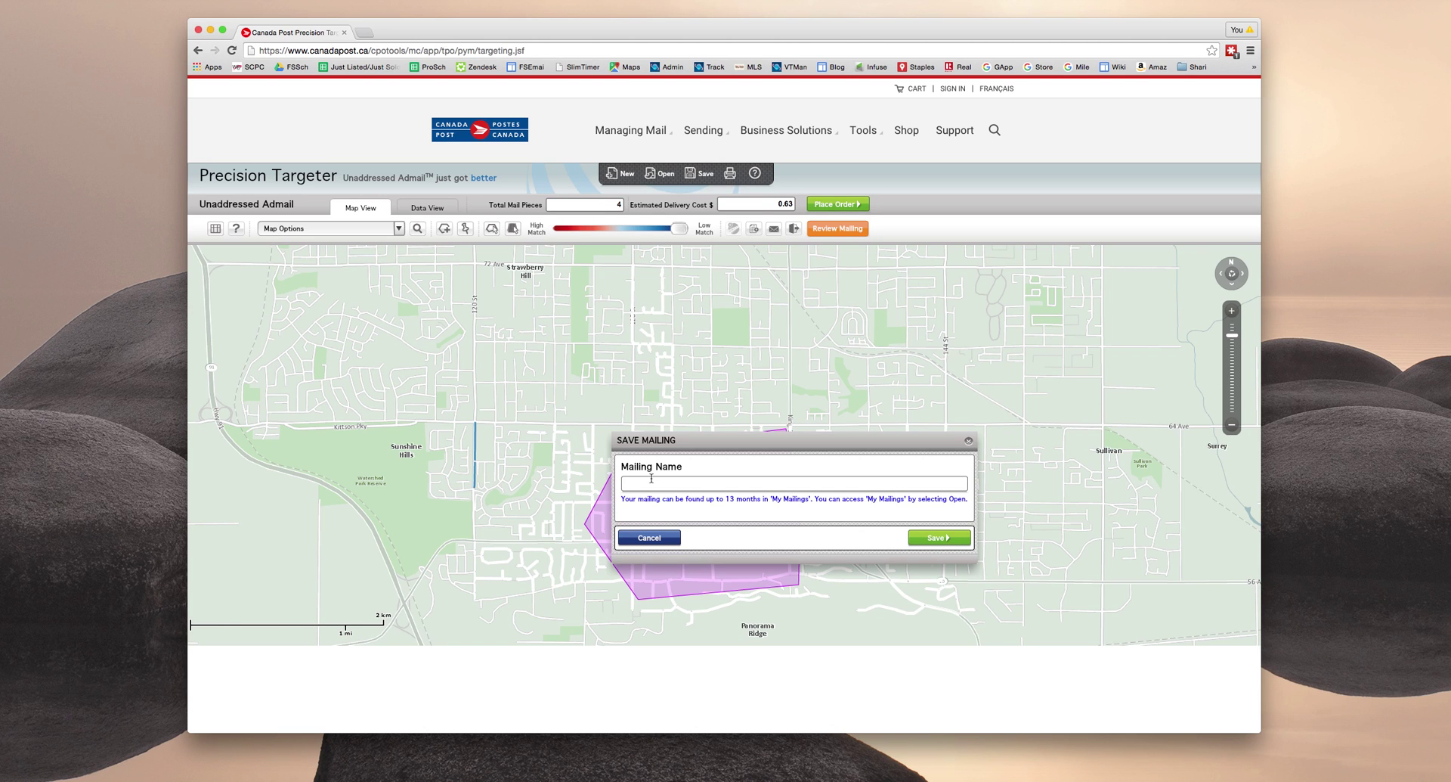
Name the mailing with the property's street address and save it.
left_click(658, 479)
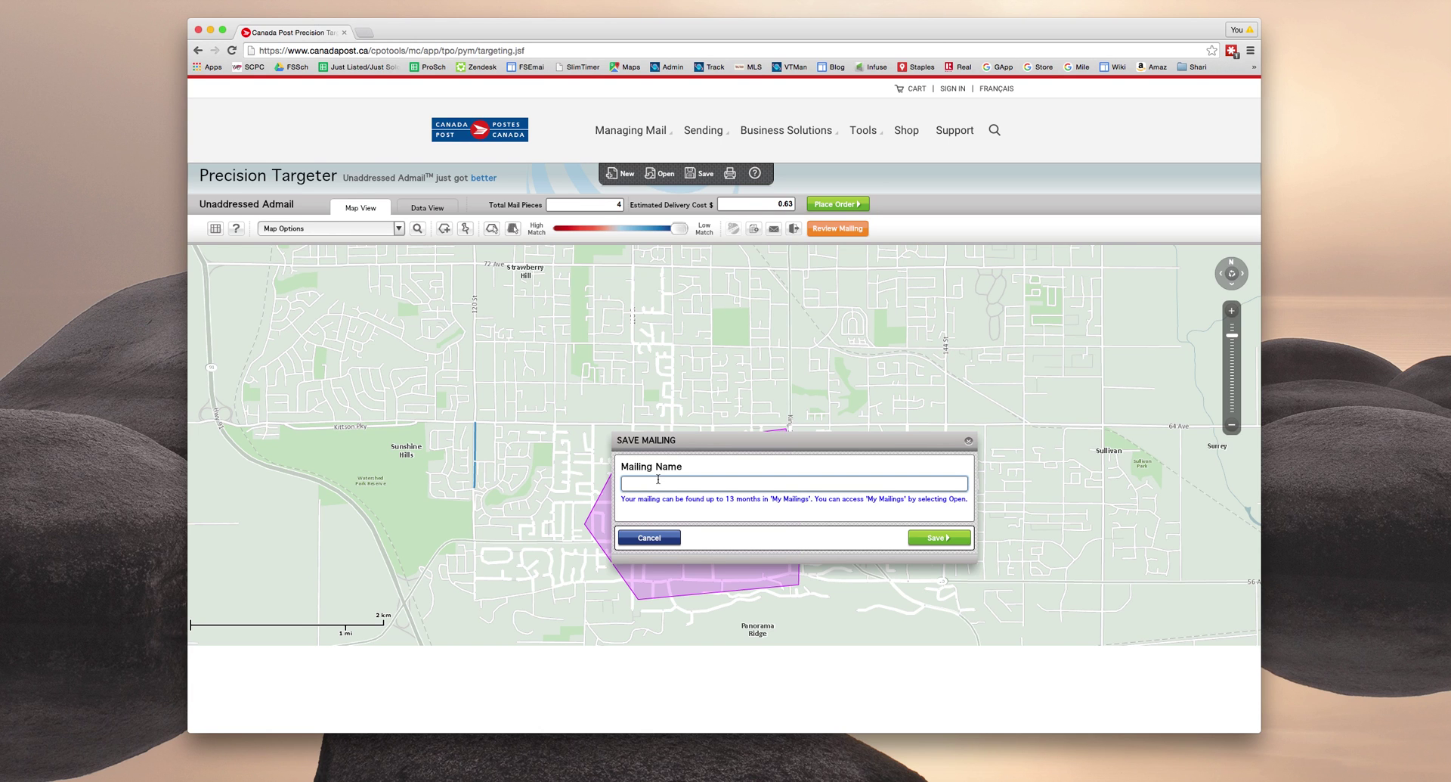
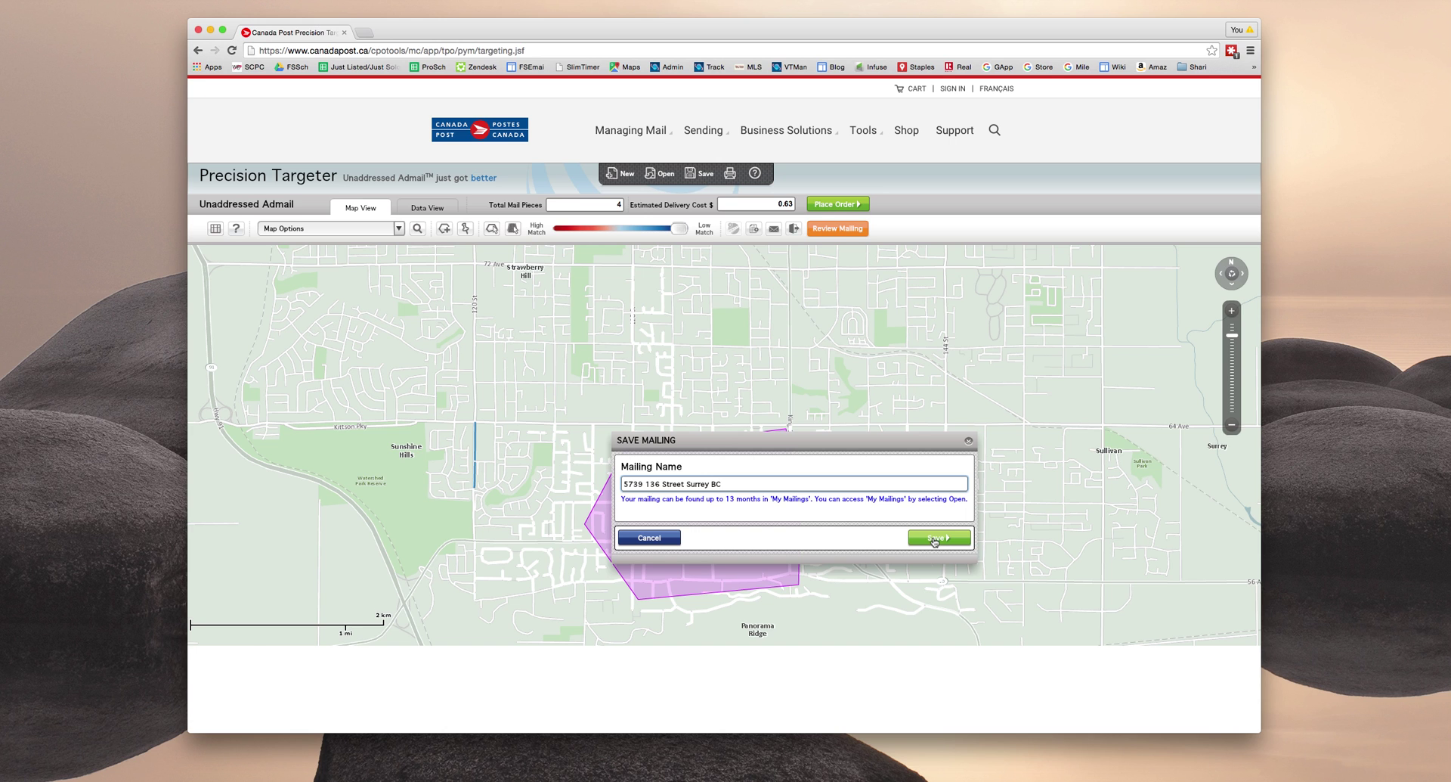
left_click(935, 539)
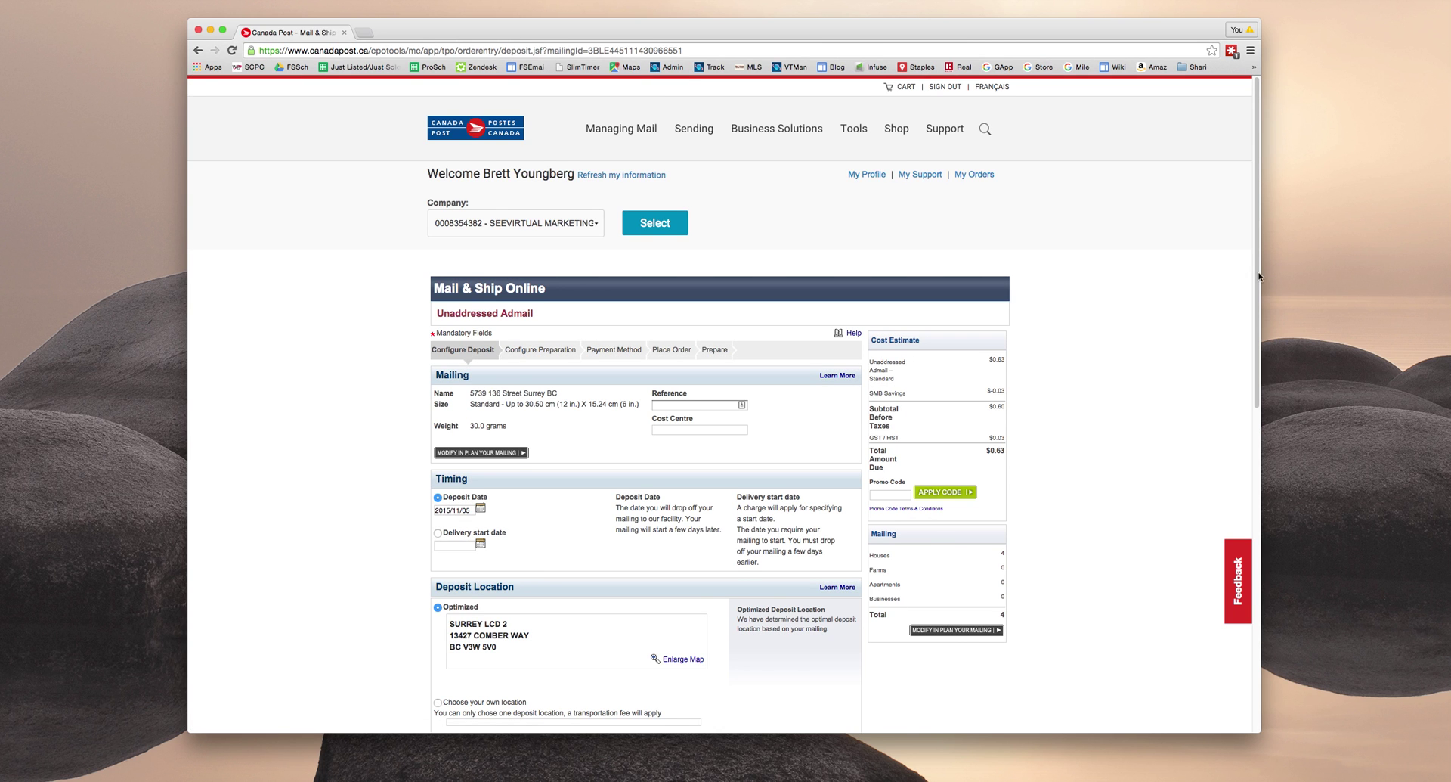
Accept the deposit date and Surrey LCD 2 location and continue to Configure Preparation.
left_click_drag(1251, 279, 1251, 316)
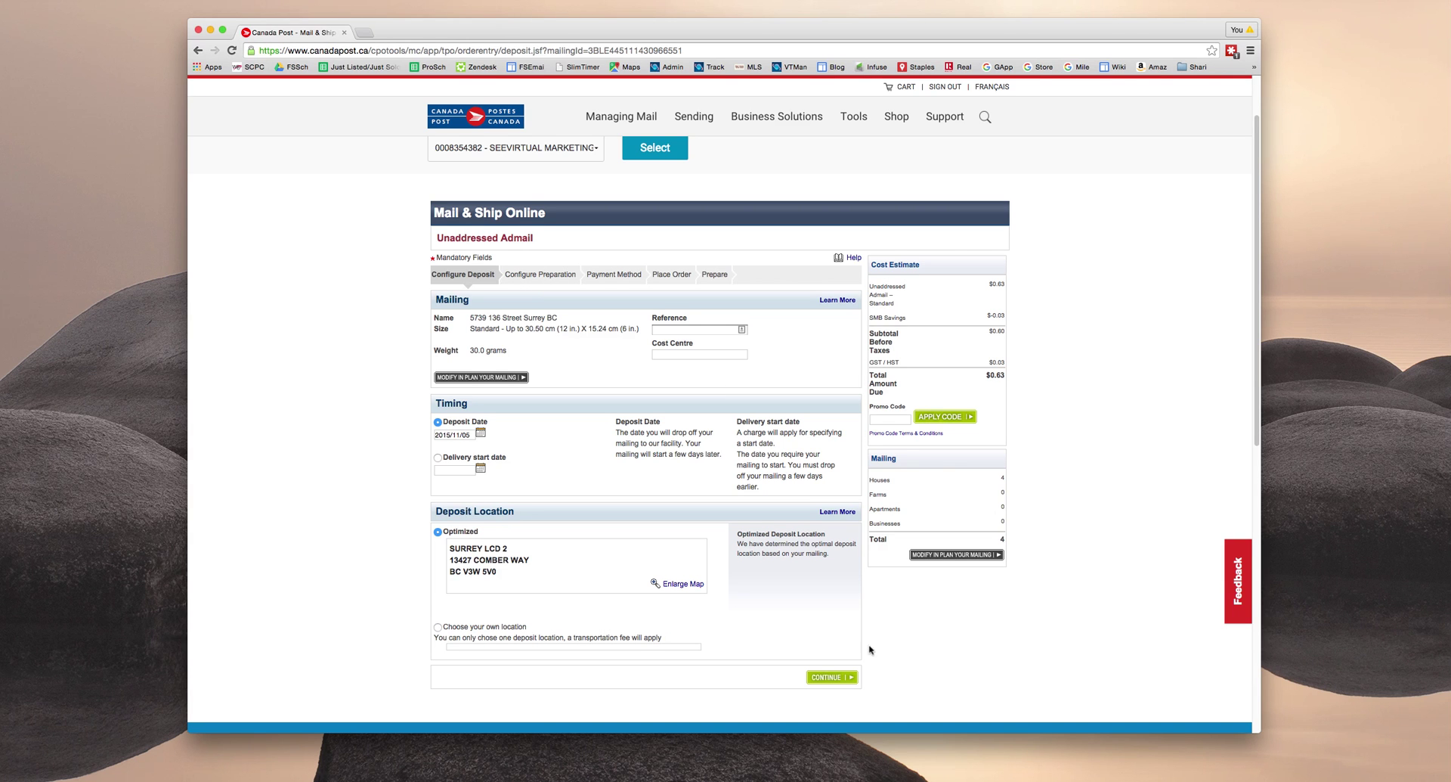
left_click(830, 679)
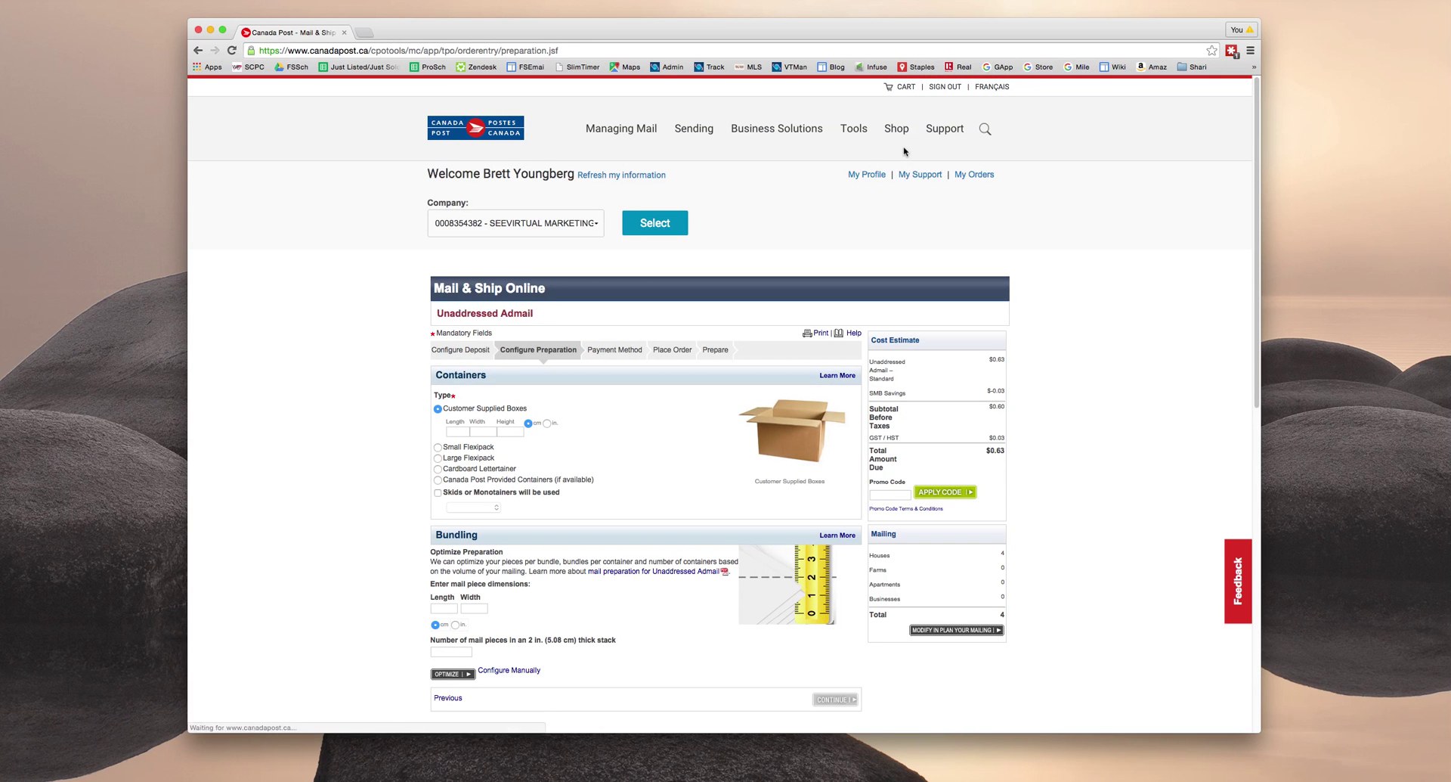
left_click_drag(1252, 274, 1254, 301)
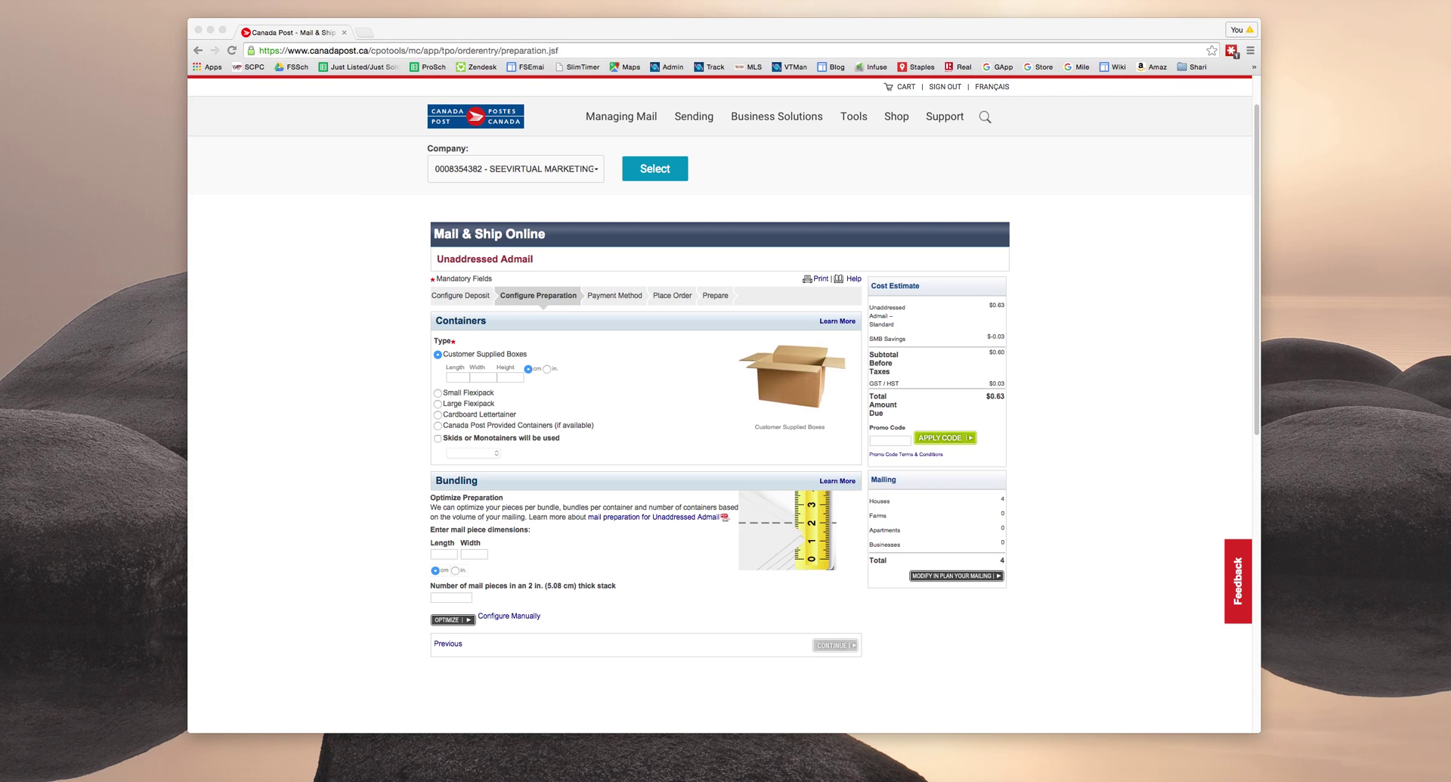
Set the customer-supplied container size to 18 × 11 × 4.5 inches.
left_click(456, 377)
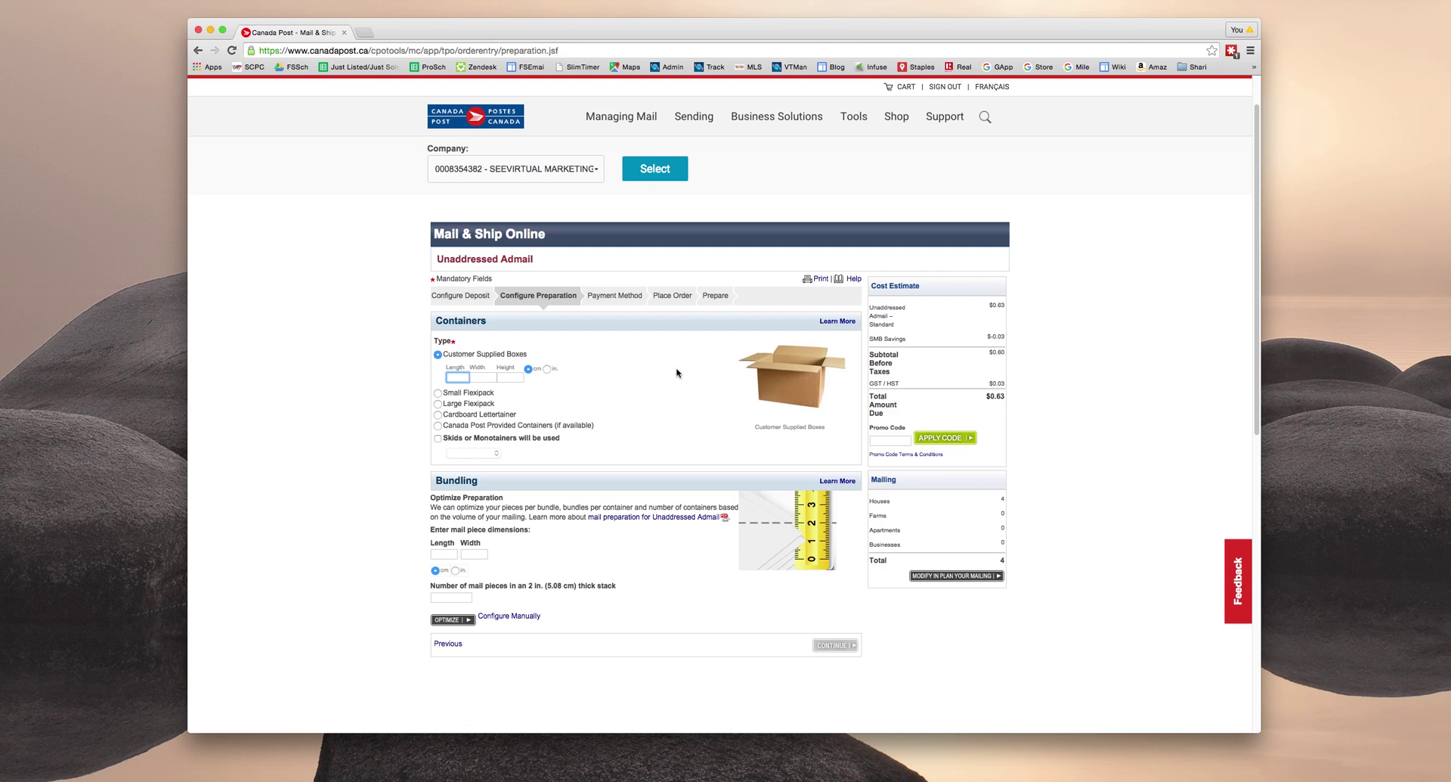
type("18")
left_click(483, 377)
type("11")
key("Tab")
type("4.25")
key("BackSpace")
type("5")
left_click(546, 368)
Set the mail piece dimensions to 5 × 7 inches.
left_click(444, 554)
type("5")
key("Tab")
type("7")
left_click(456, 571)
Manually apply 100 pieces per bundle and 10 bundles per container, then continue to payment.
left_click(510, 616)
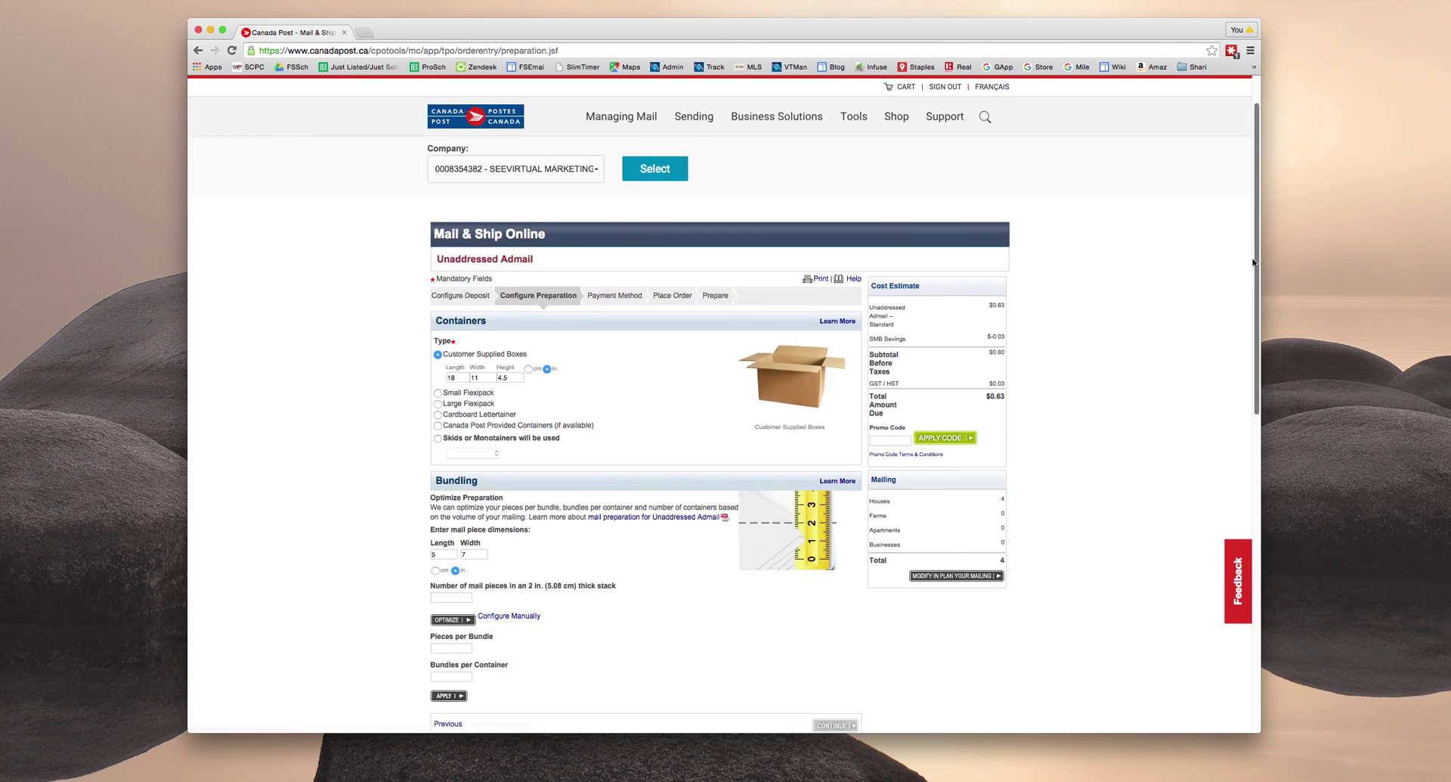
scroll(1209, 325, "down", 3)
left_click(453, 521)
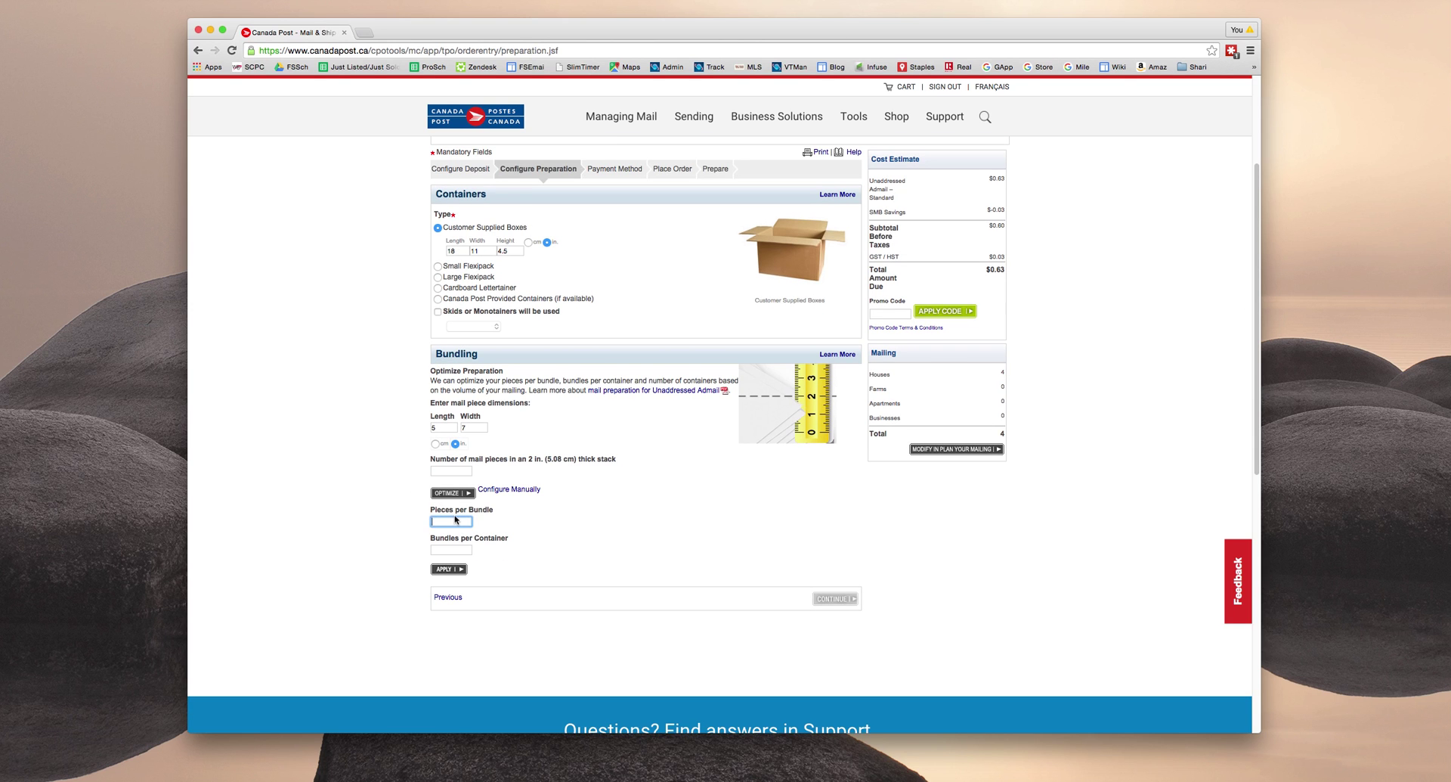
type("100")
key("Tab")
type("10")
left_click(558, 541)
left_click(448, 569)
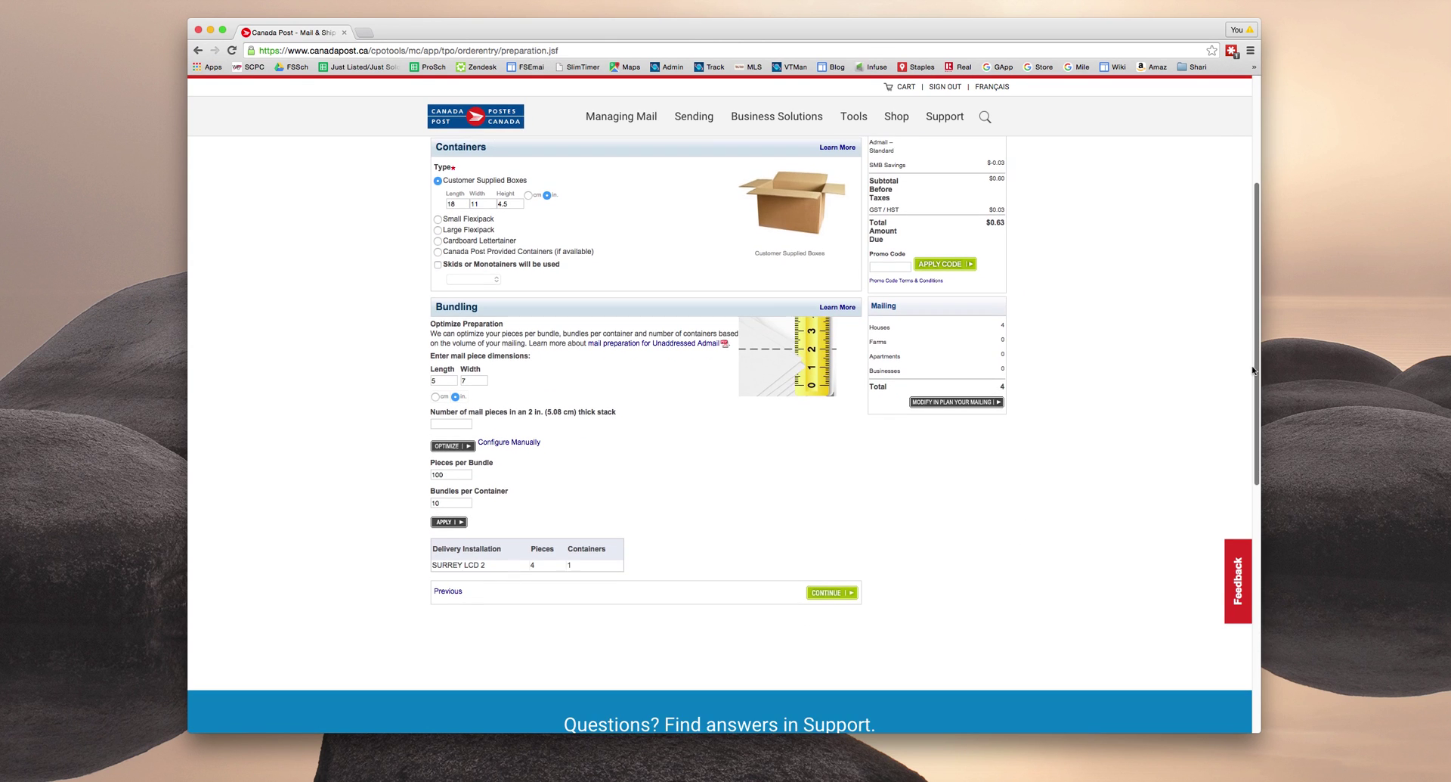
scroll(1252, 369, "down", 1)
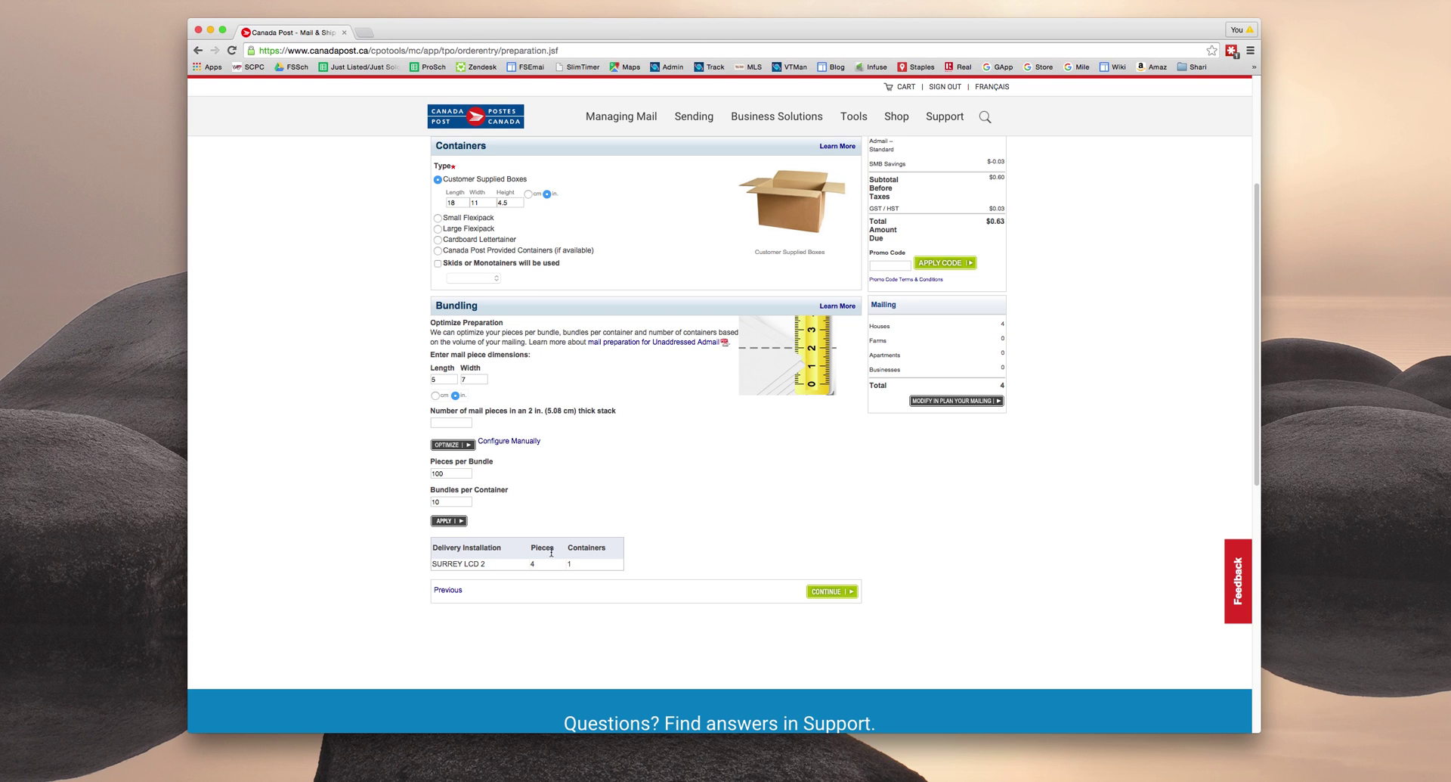
left_click(828, 594)
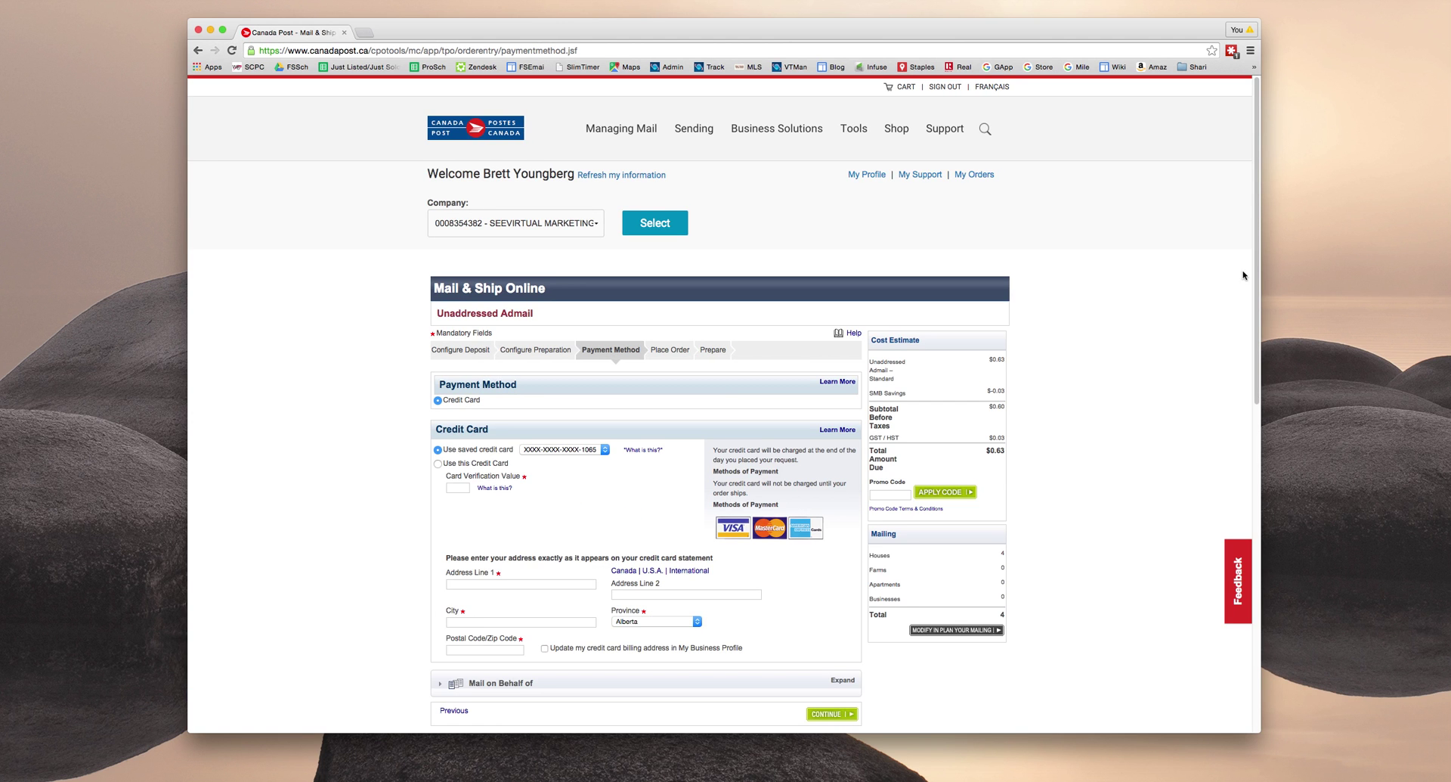
Enter the saved card's security code, autofill the BC billing address, and submit payment.
scroll(1220, 309, "down", 2)
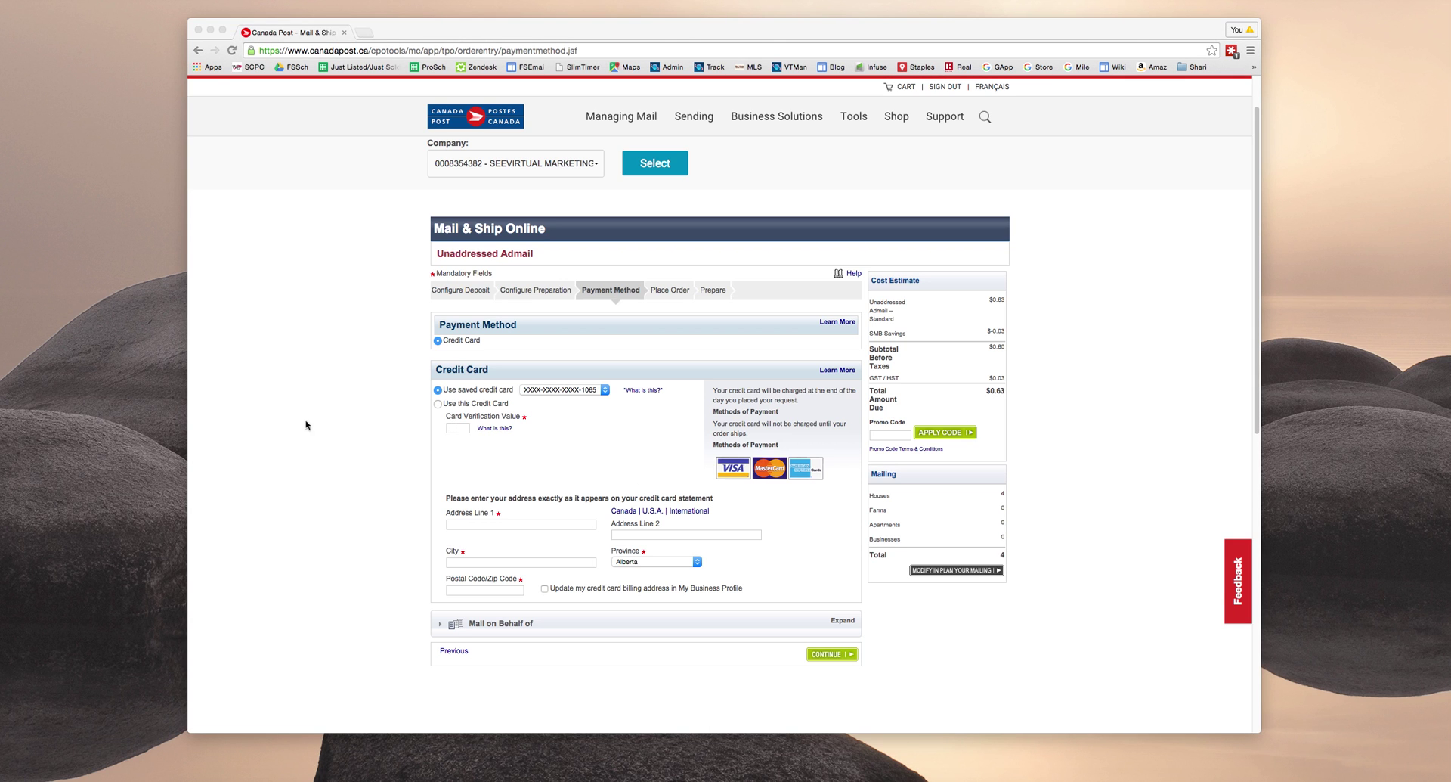
left_click(464, 428)
key("Tab")
left_click(468, 523)
key("Down")
key("Down")
key("Return")
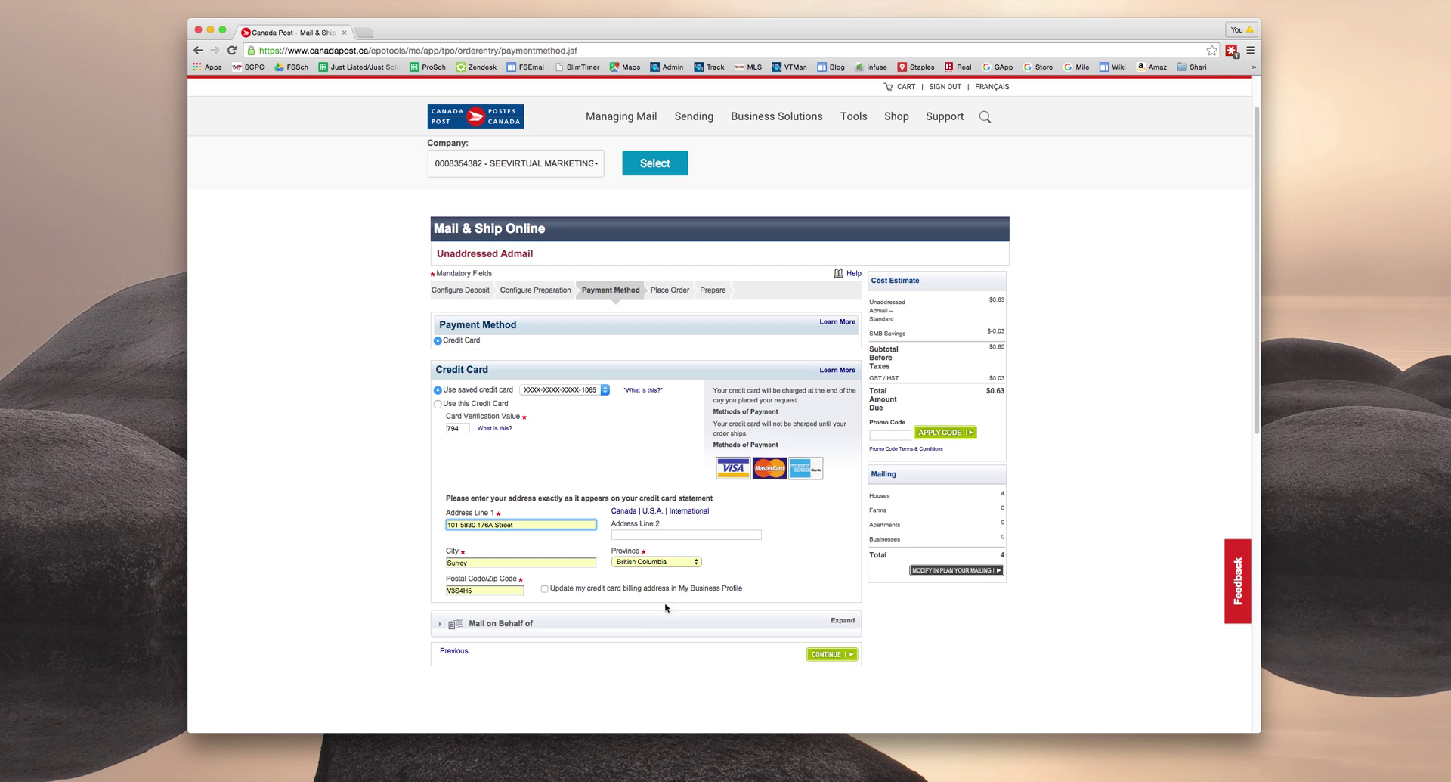
left_click(828, 654)
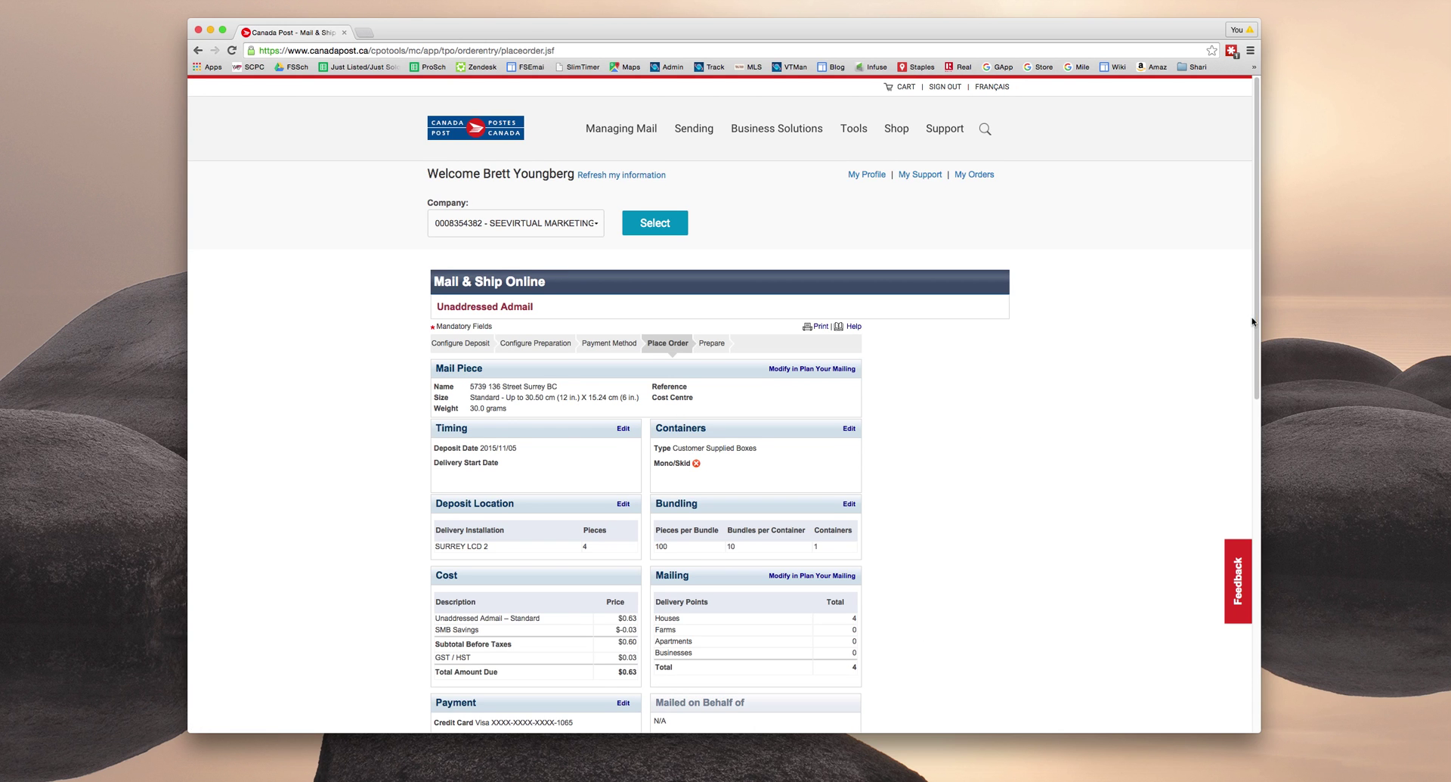
Scroll down the review page and place the Unaddressed Admail order.
left_click_drag(1252, 321, 1253, 381)
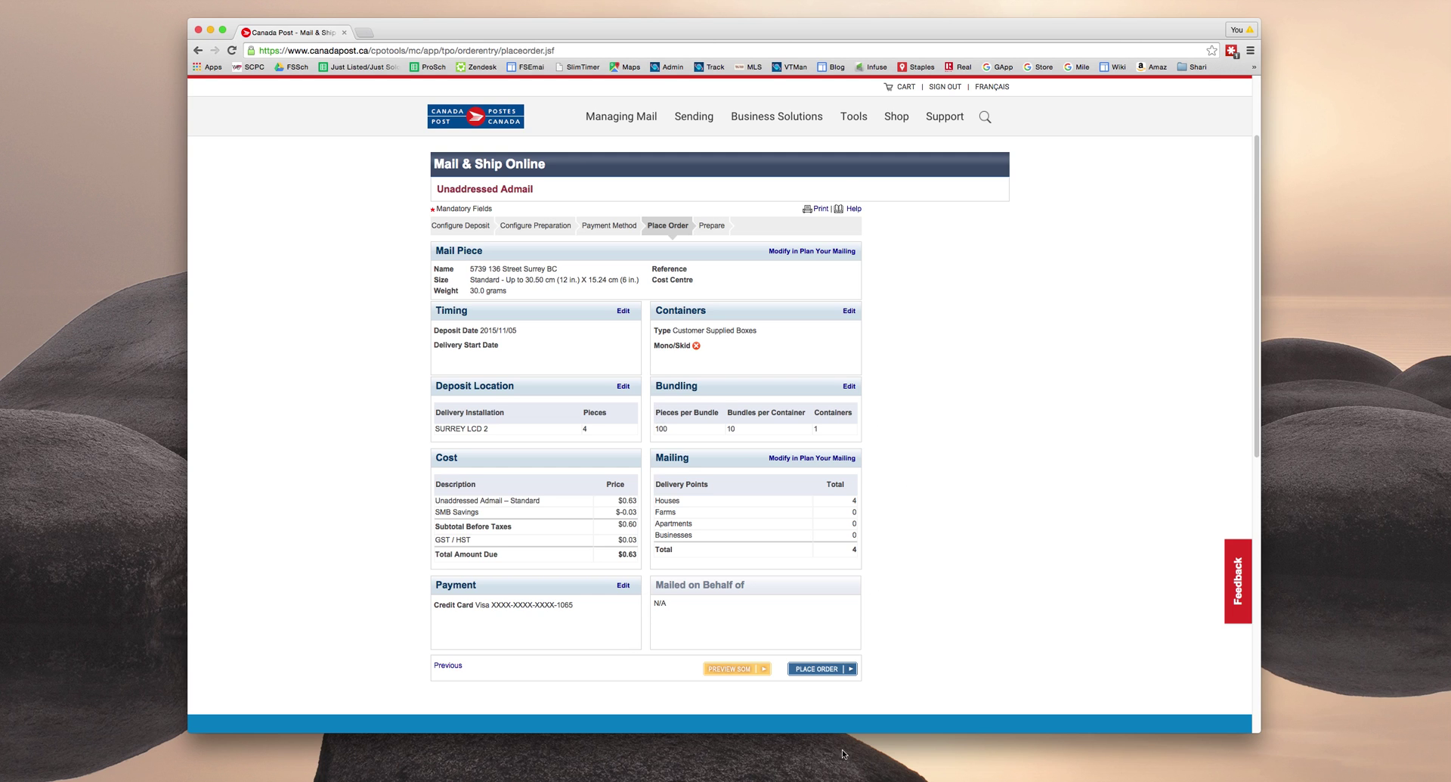
left_click(820, 671)
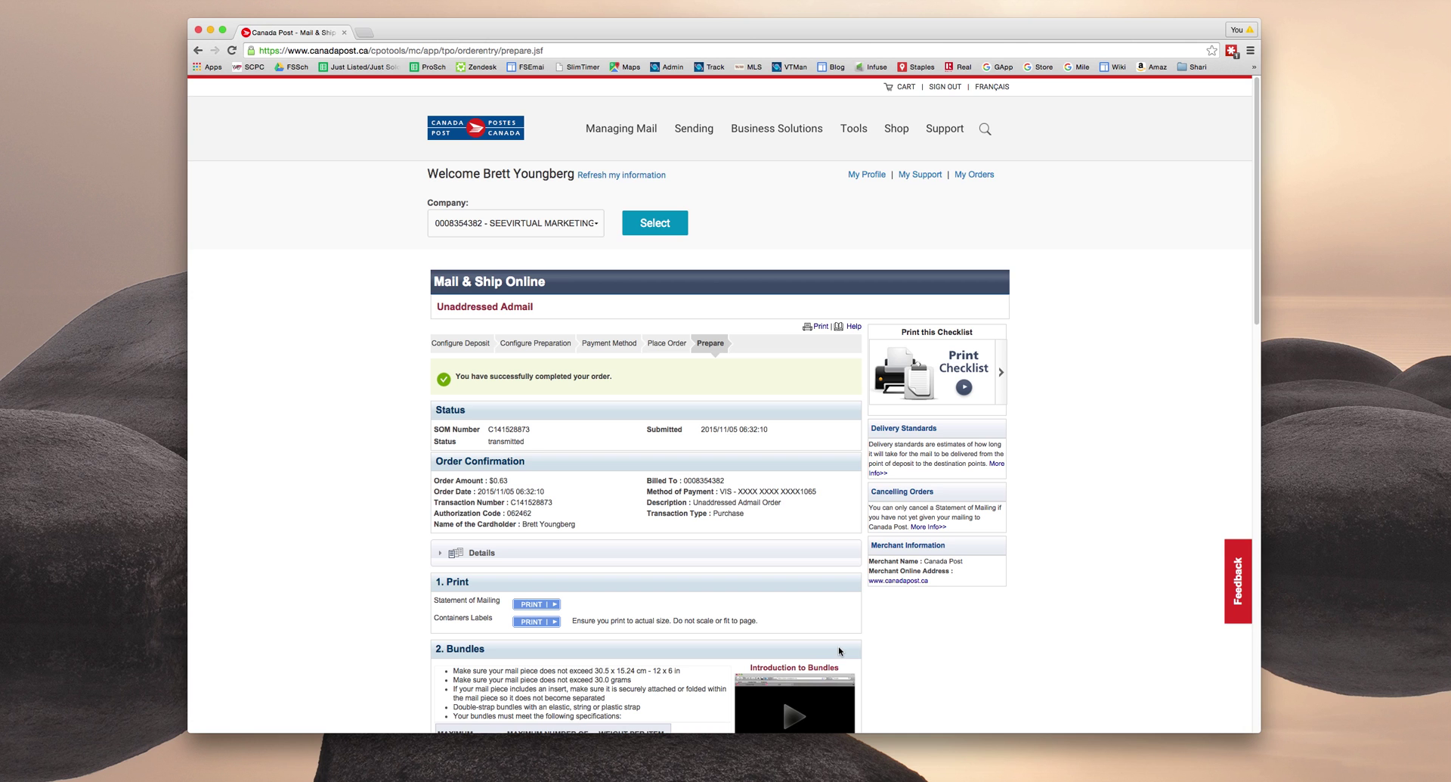
Download the Statement of Mailing and Container Labels PDFs, then open the Downloads folder from the Dock.
left_click_drag(1257, 223, 1255, 268)
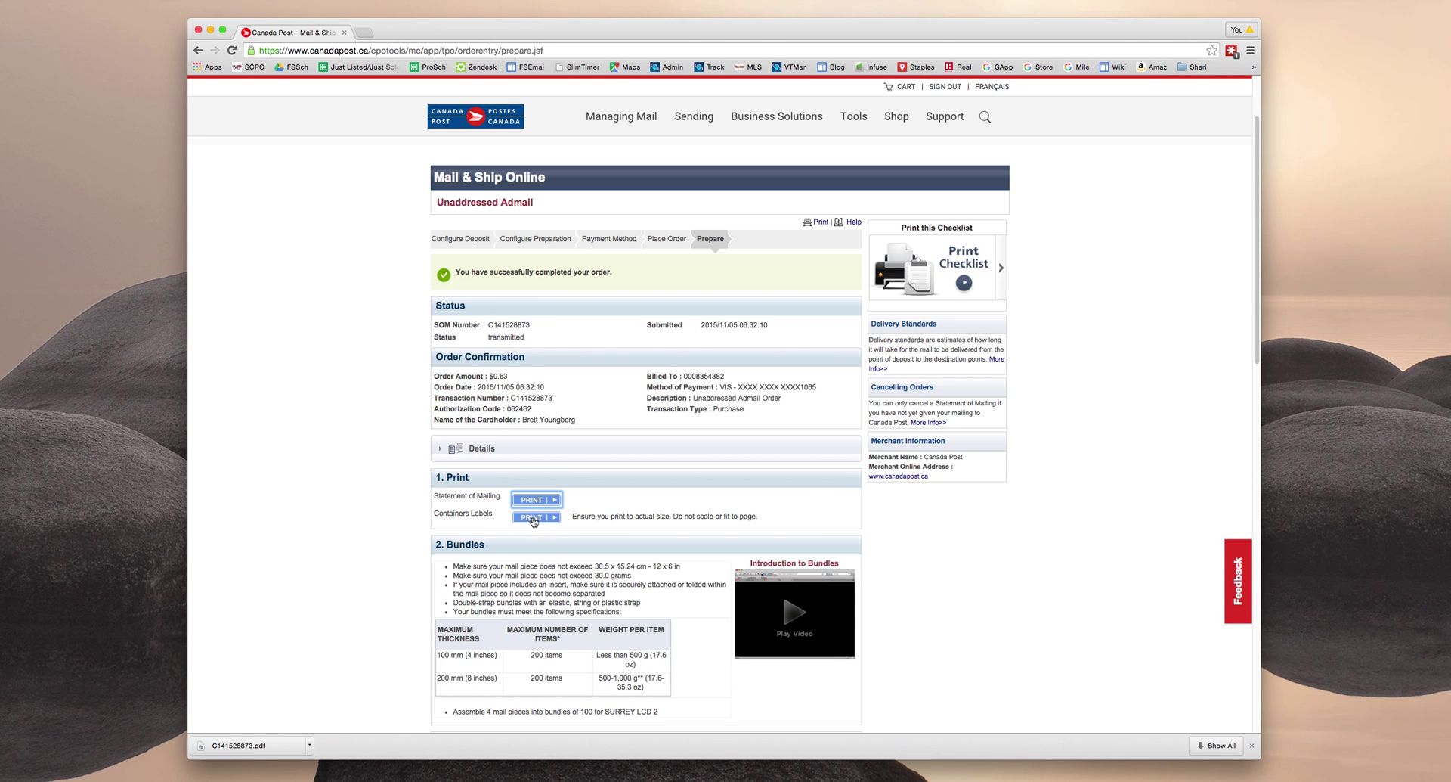
left_click(532, 519)
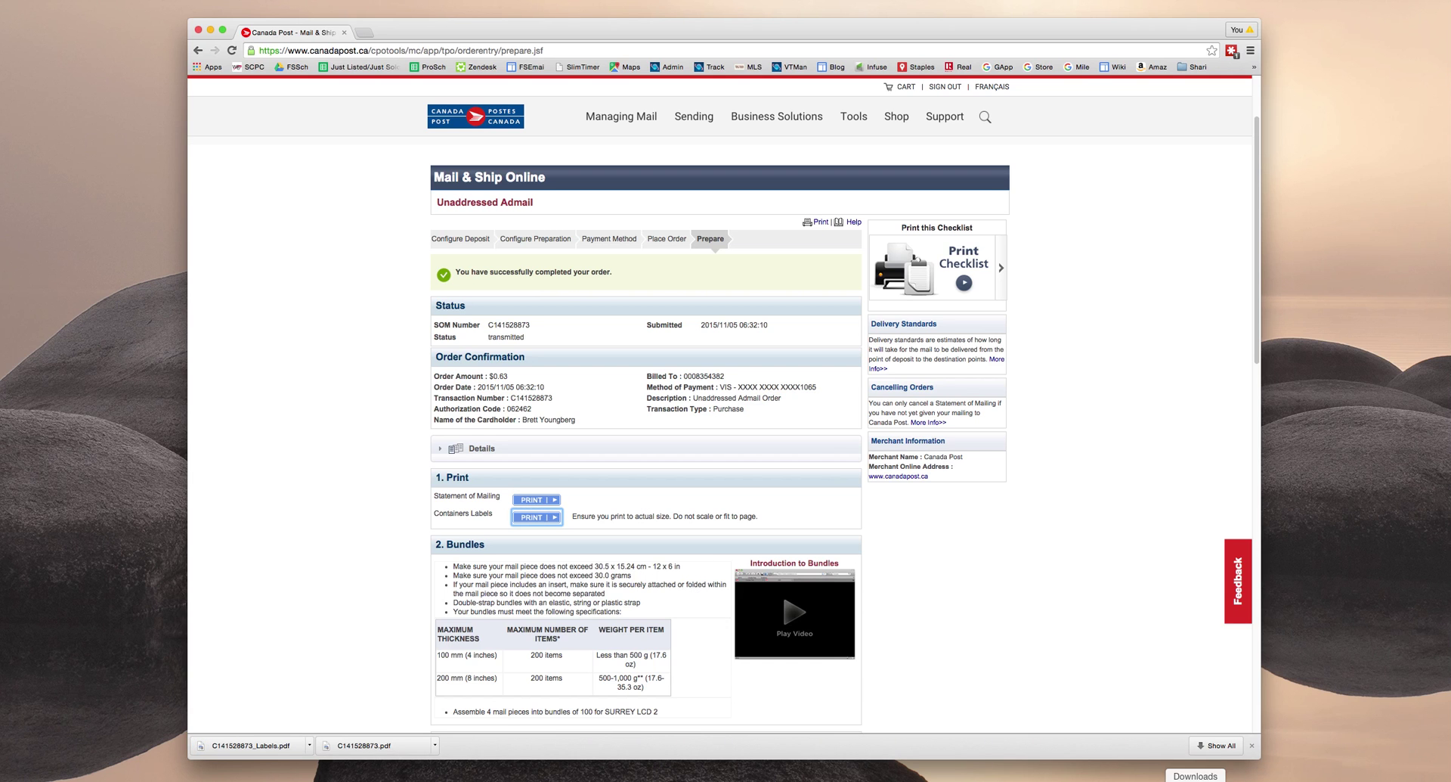
right_click(1196, 780)
left_click(1230, 772)
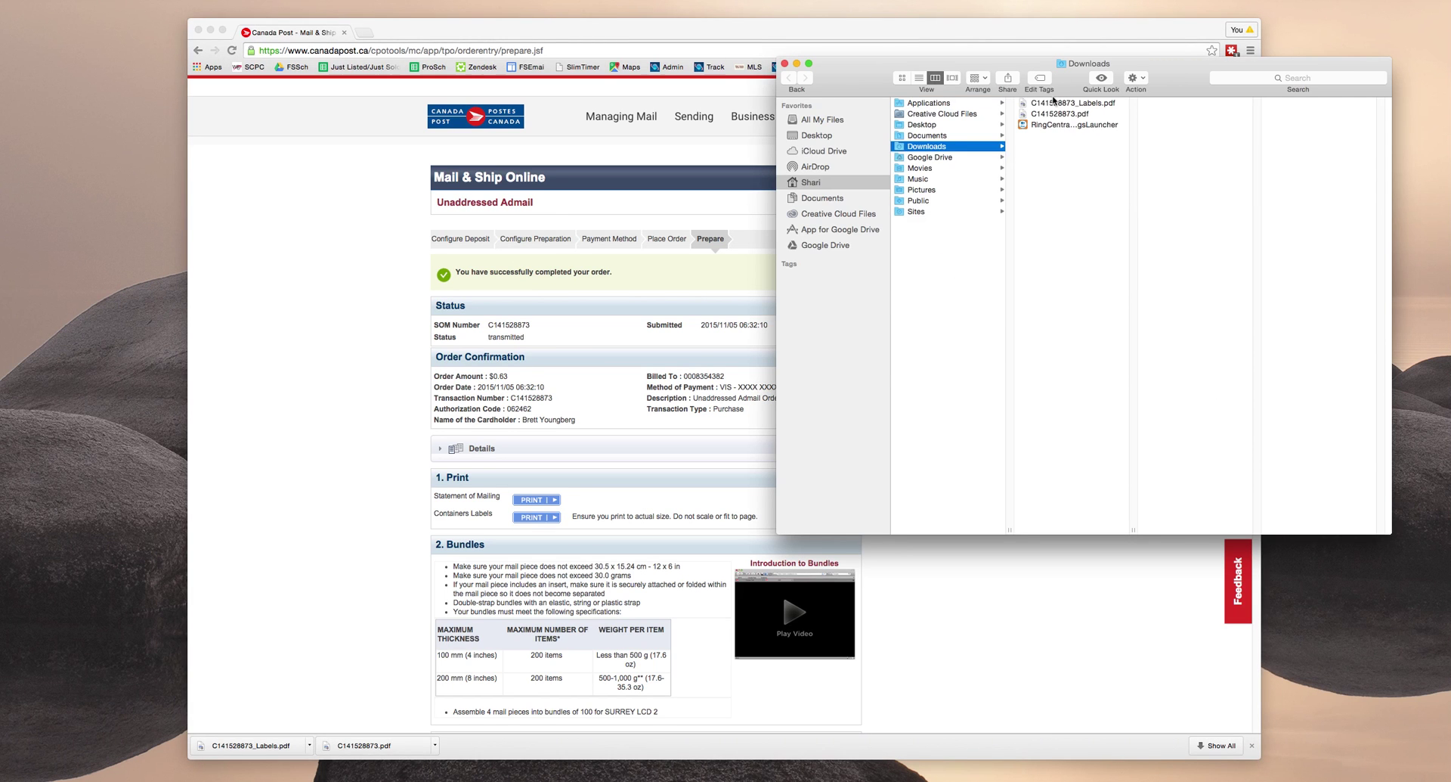
Move both order PDFs from Downloads onto the desktop and stack them neatly.
left_click(1076, 104)
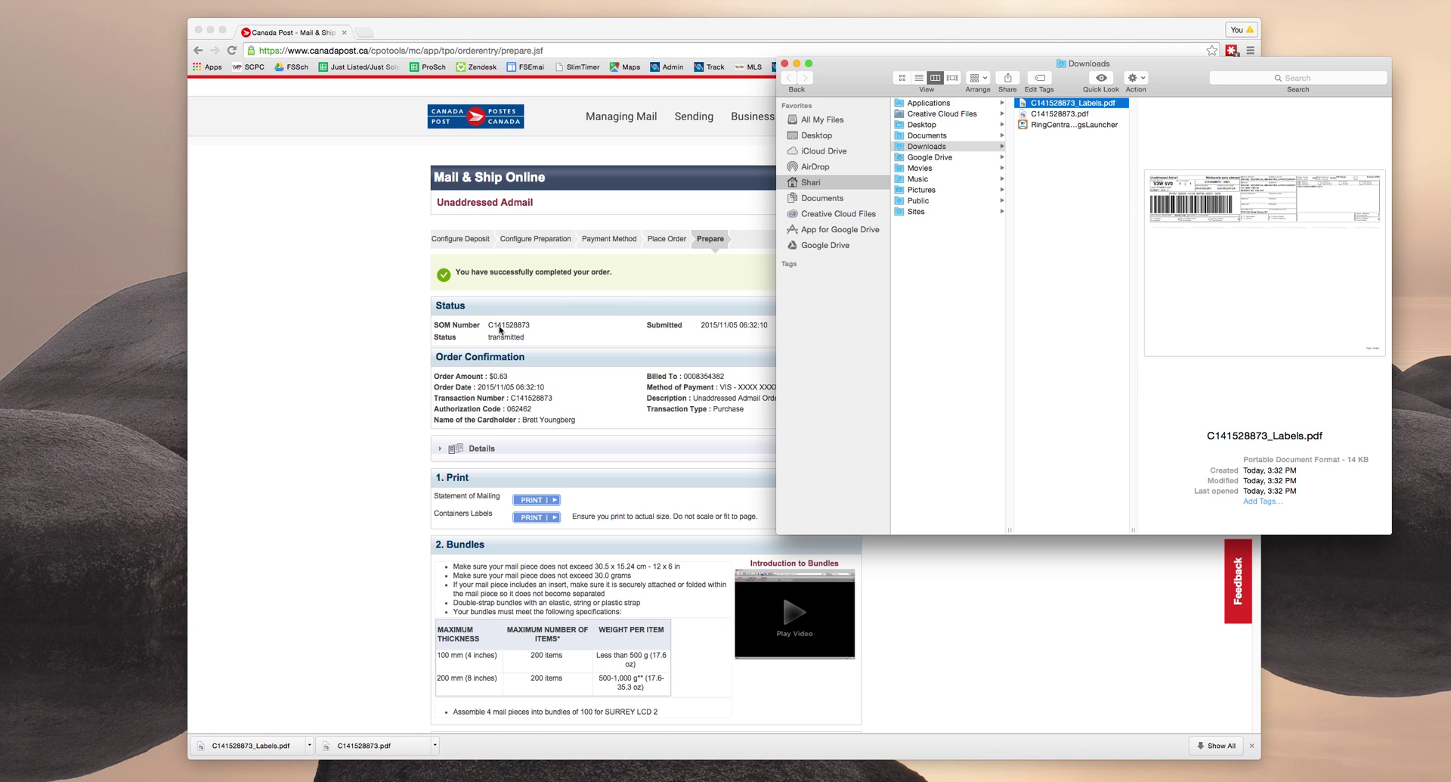
left_click(1069, 115, "shift")
left_click_drag(1068, 115, 1349, 589)
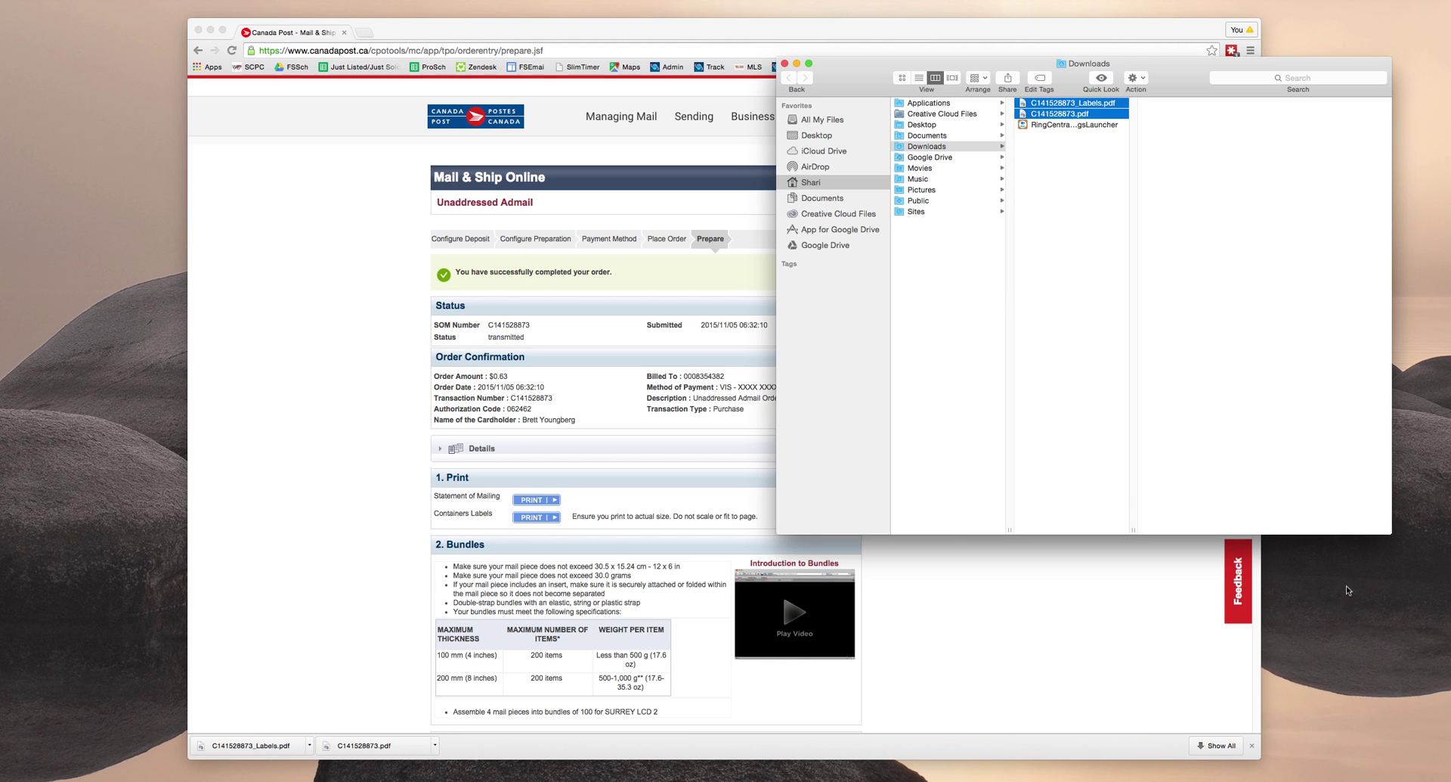
left_click(784, 63)
left_click_drag(1370, 582, 1356, 455)
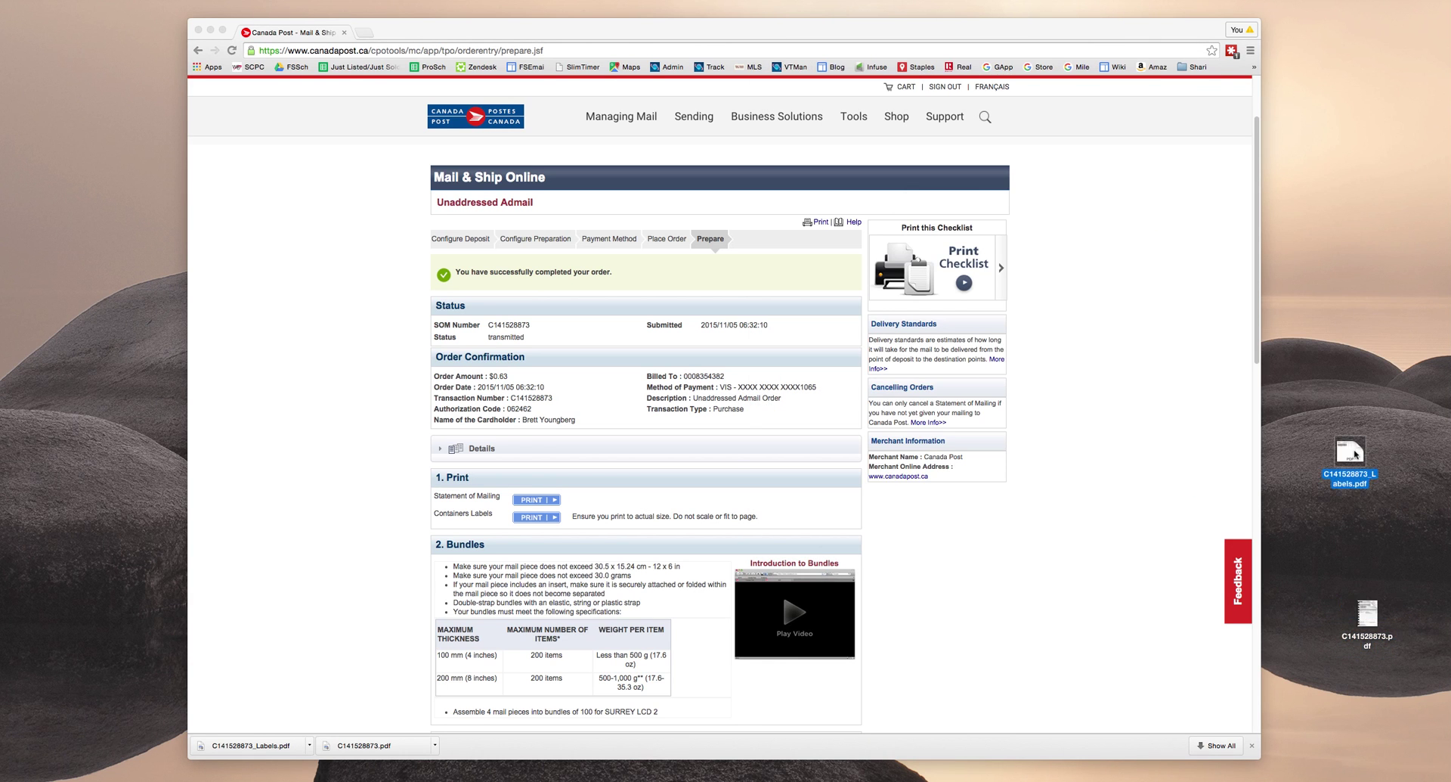
left_click_drag(1367, 614, 1349, 521)
left_click(1349, 477)
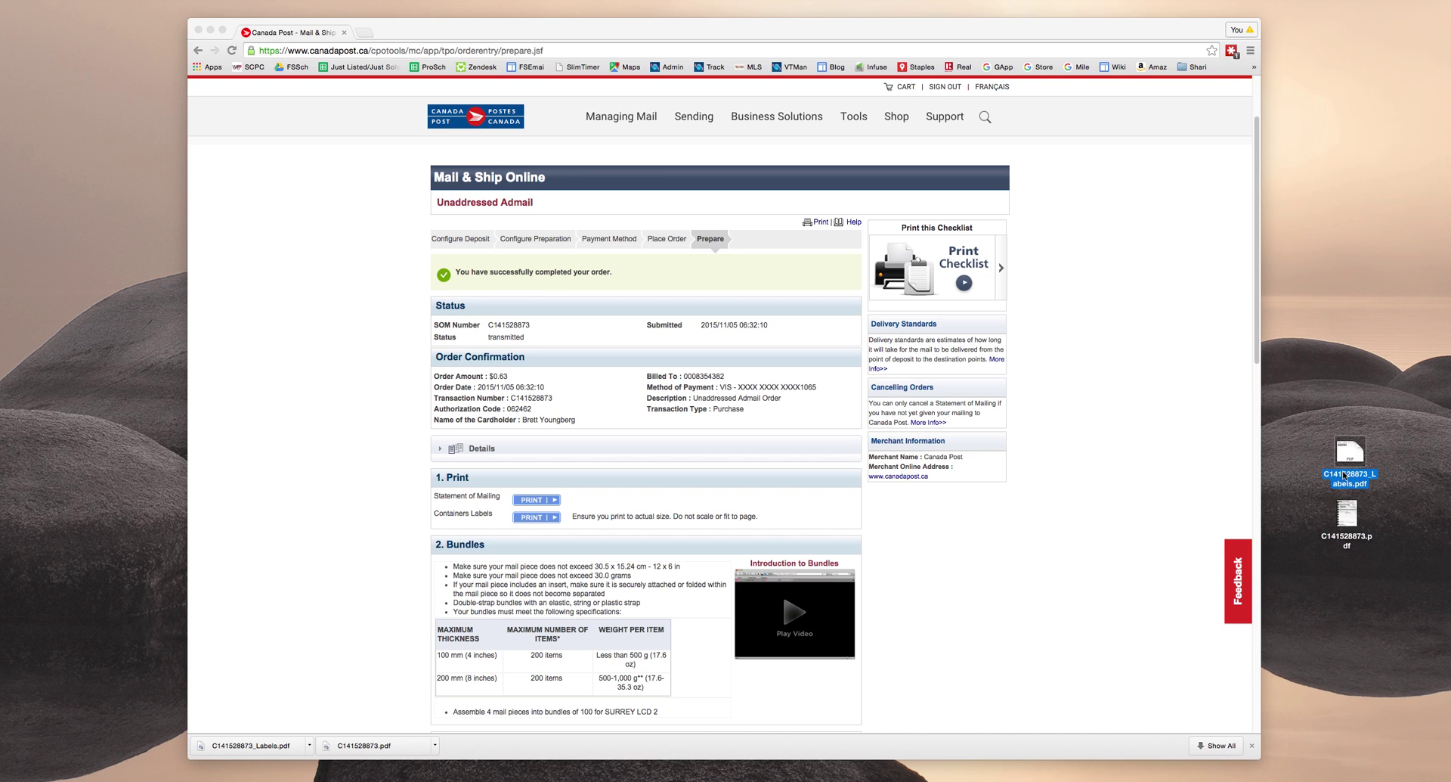
left_click(1352, 478)
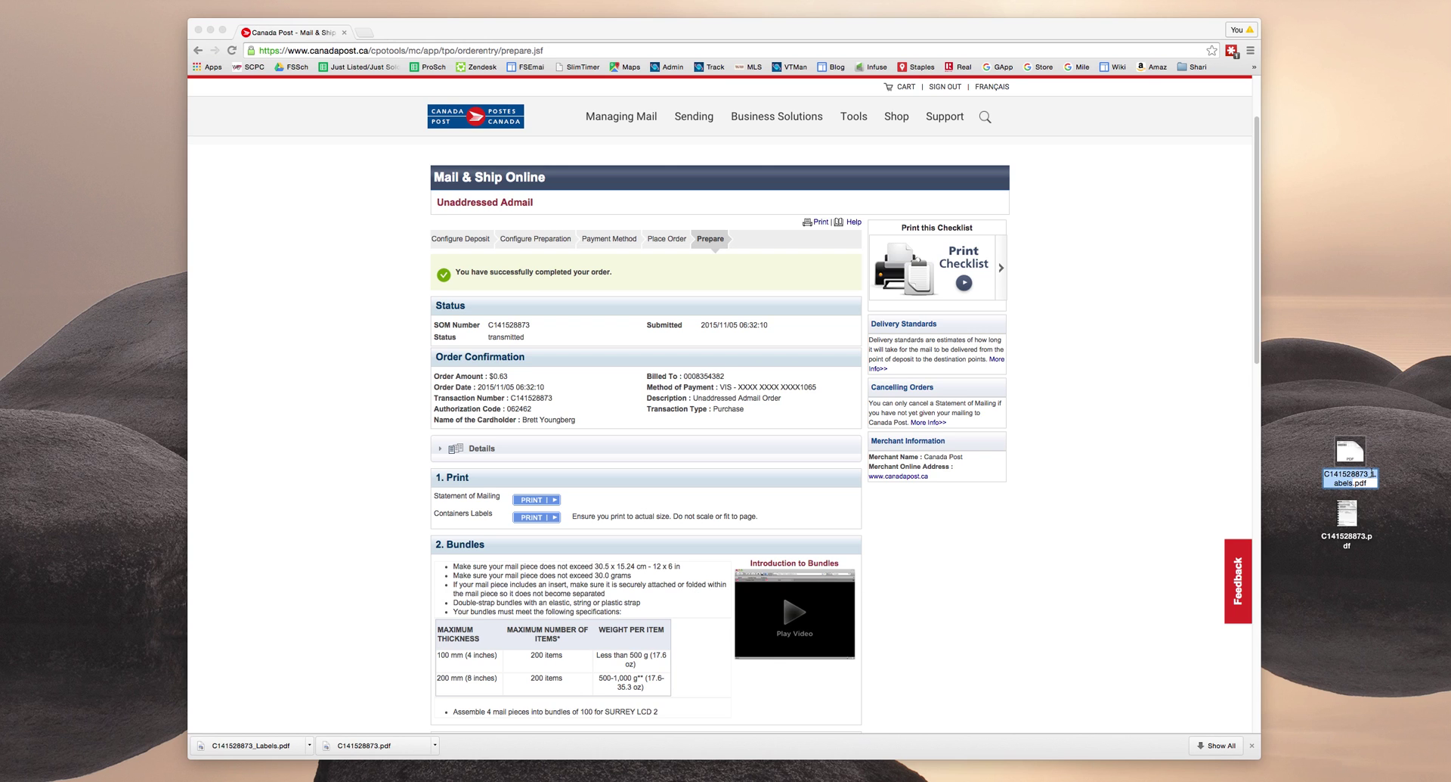
left_click(1369, 474)
left_click_drag(1368, 474, 1259, 474)
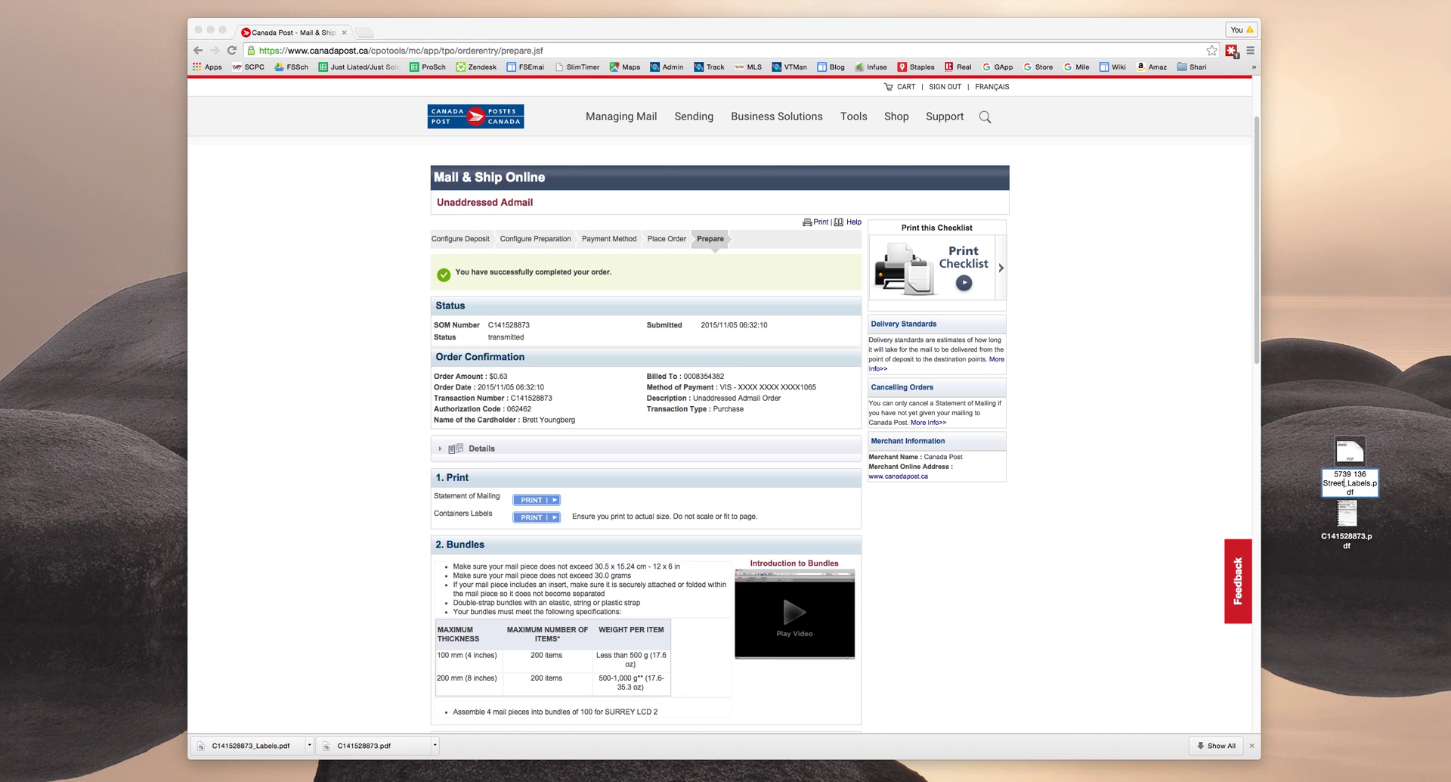
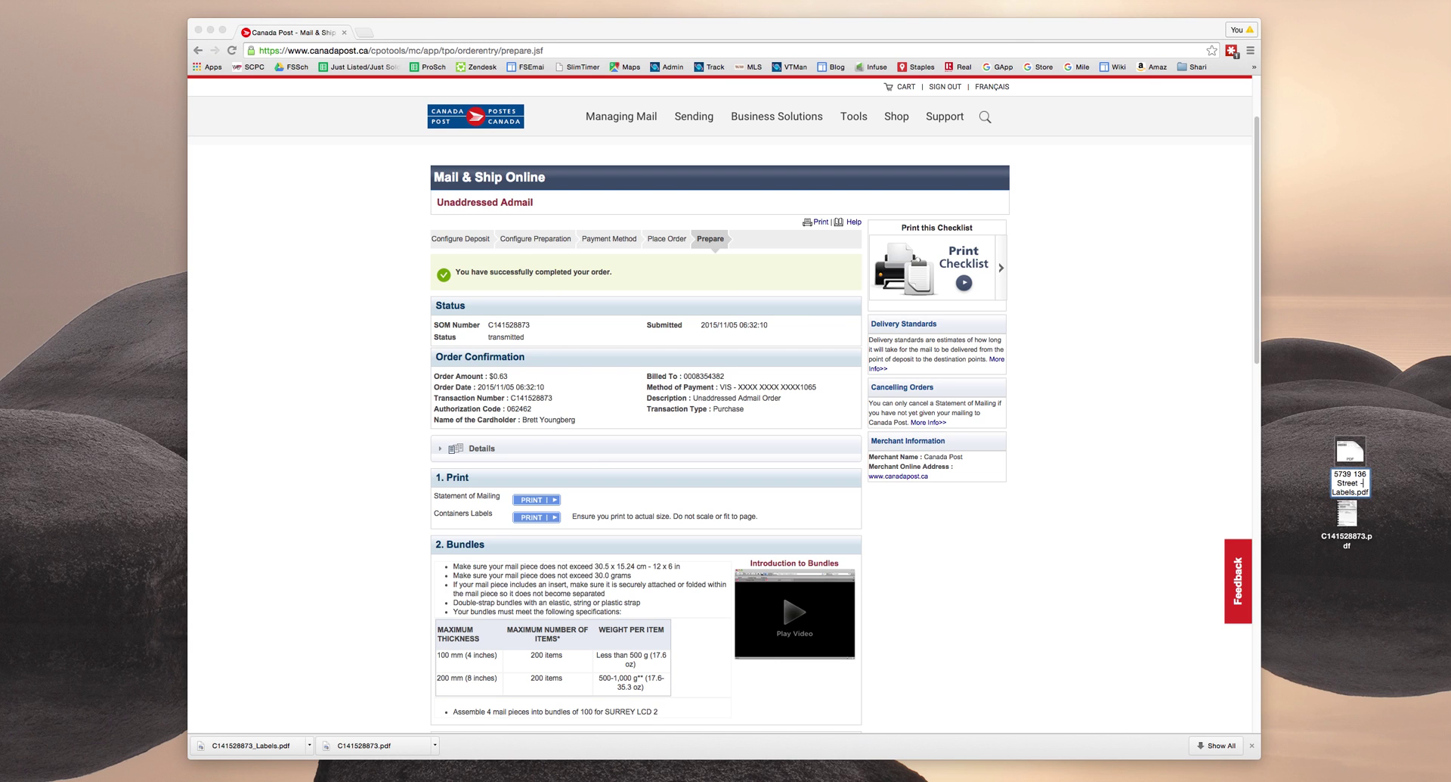
type("- Container")
key("Delete")
key("Delete")
key("Delete")
key("Delete")
key("Delete")
key("Delete")
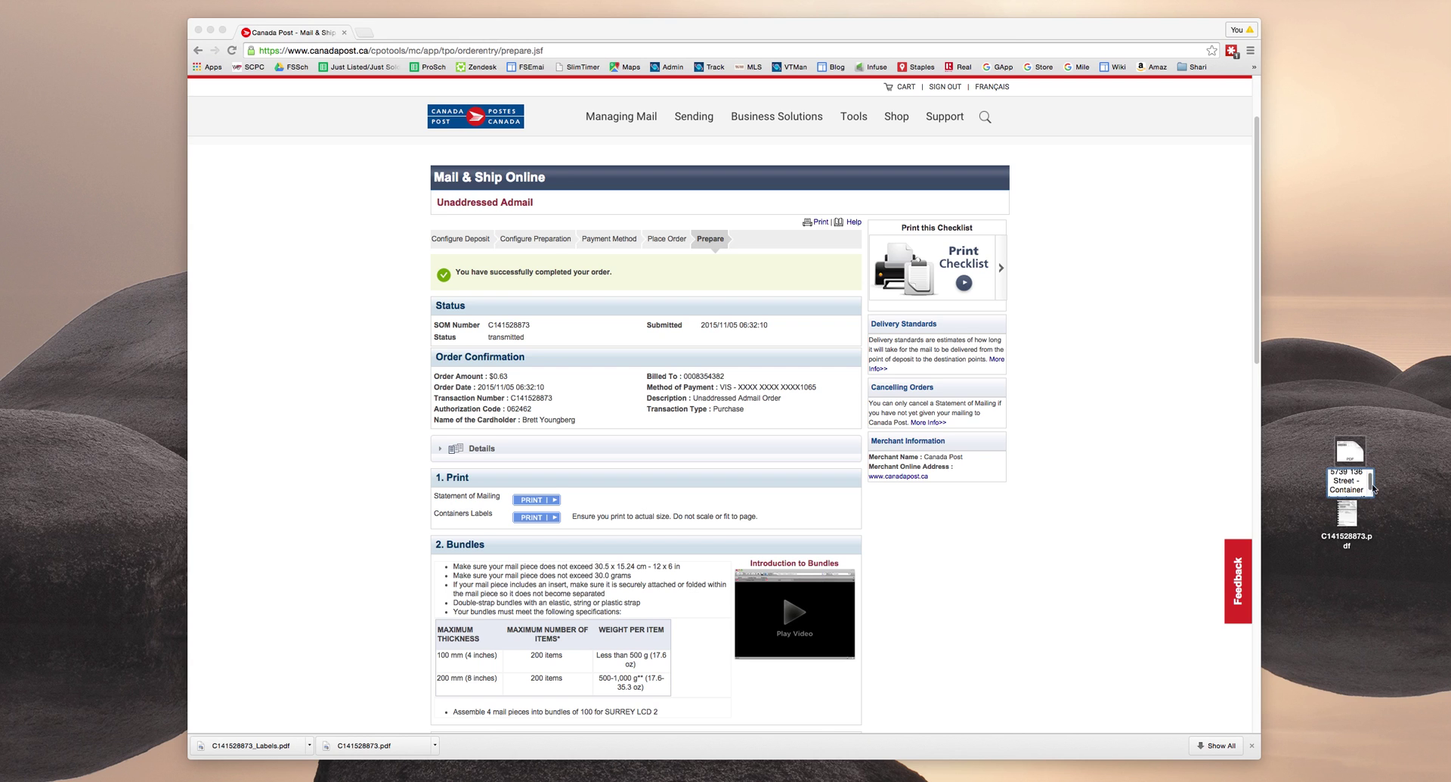
key("Escape")
left_click(1340, 529)
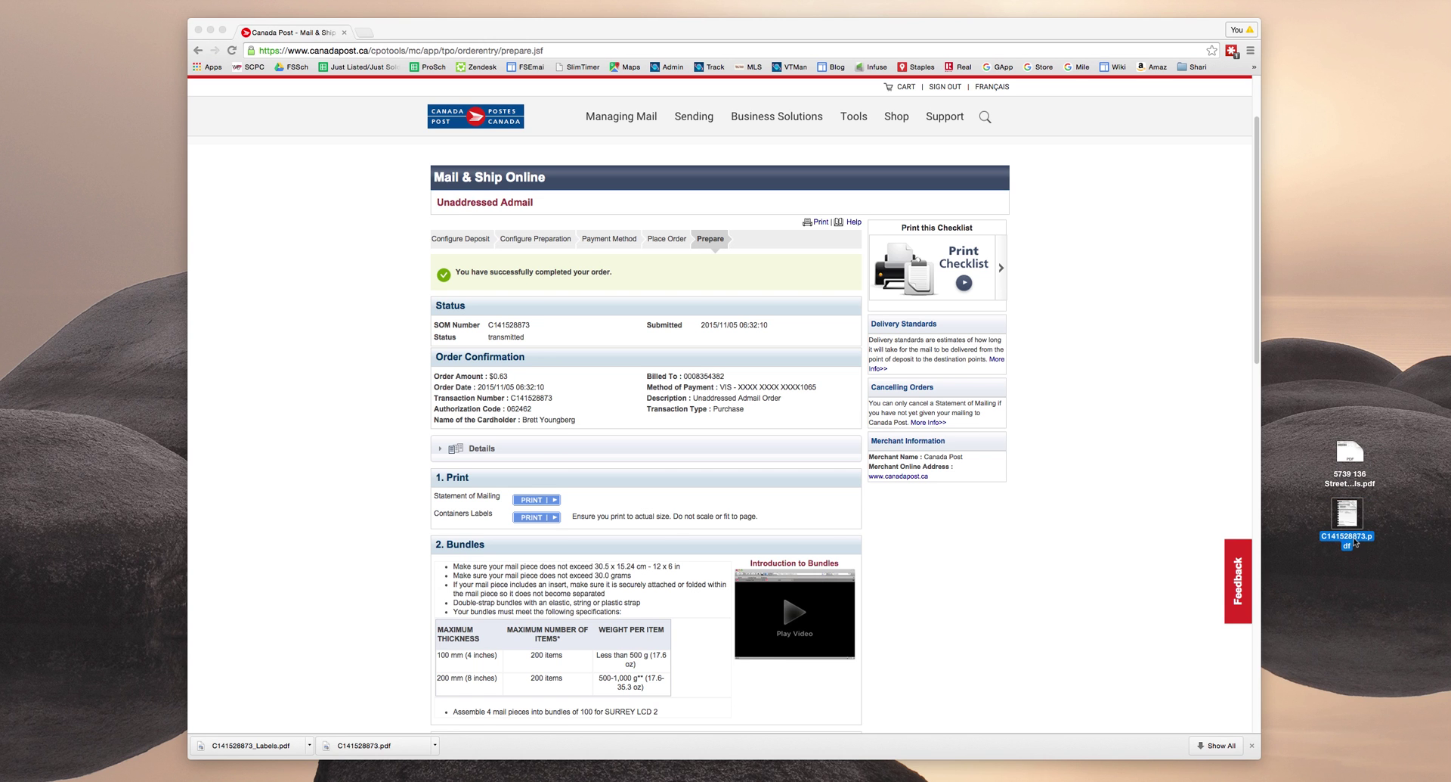
key("space")
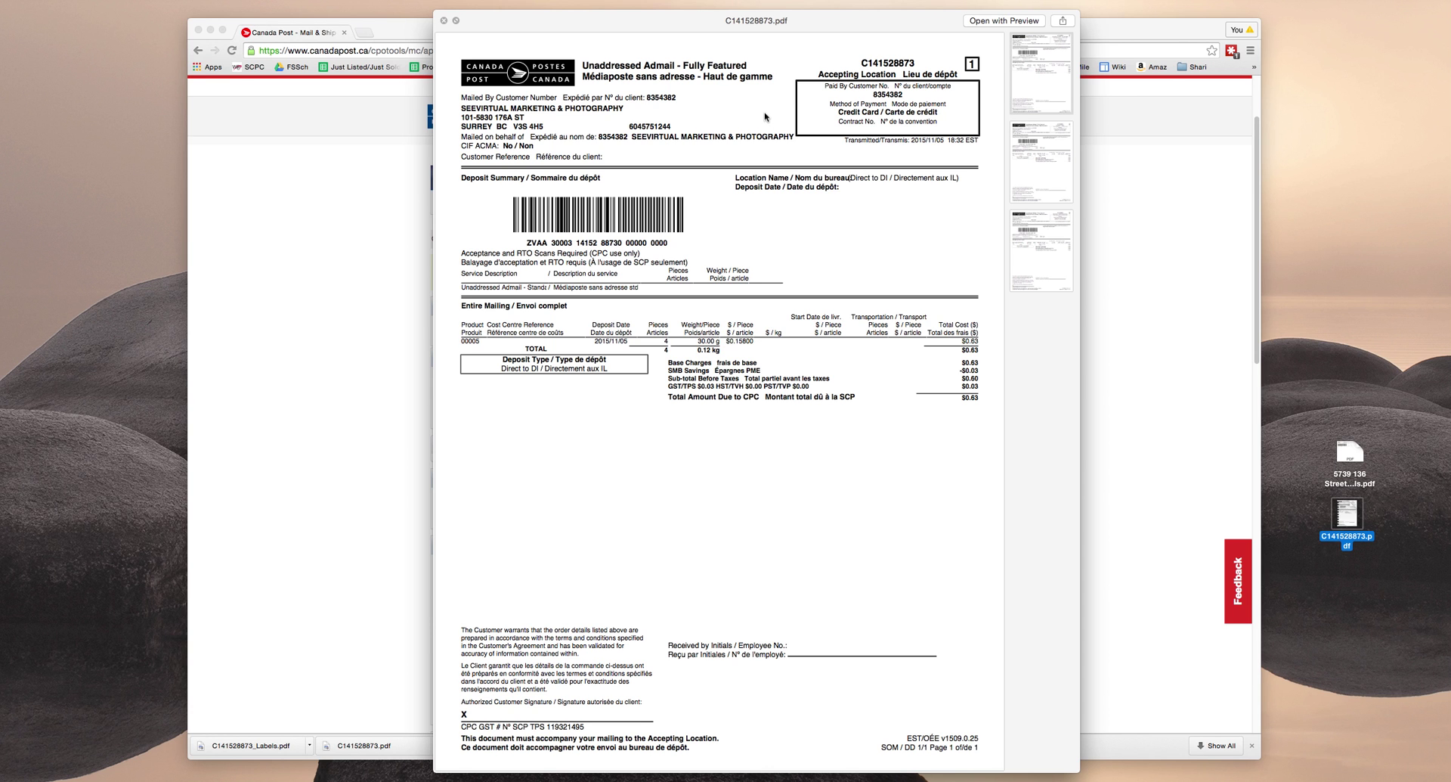
key("space")
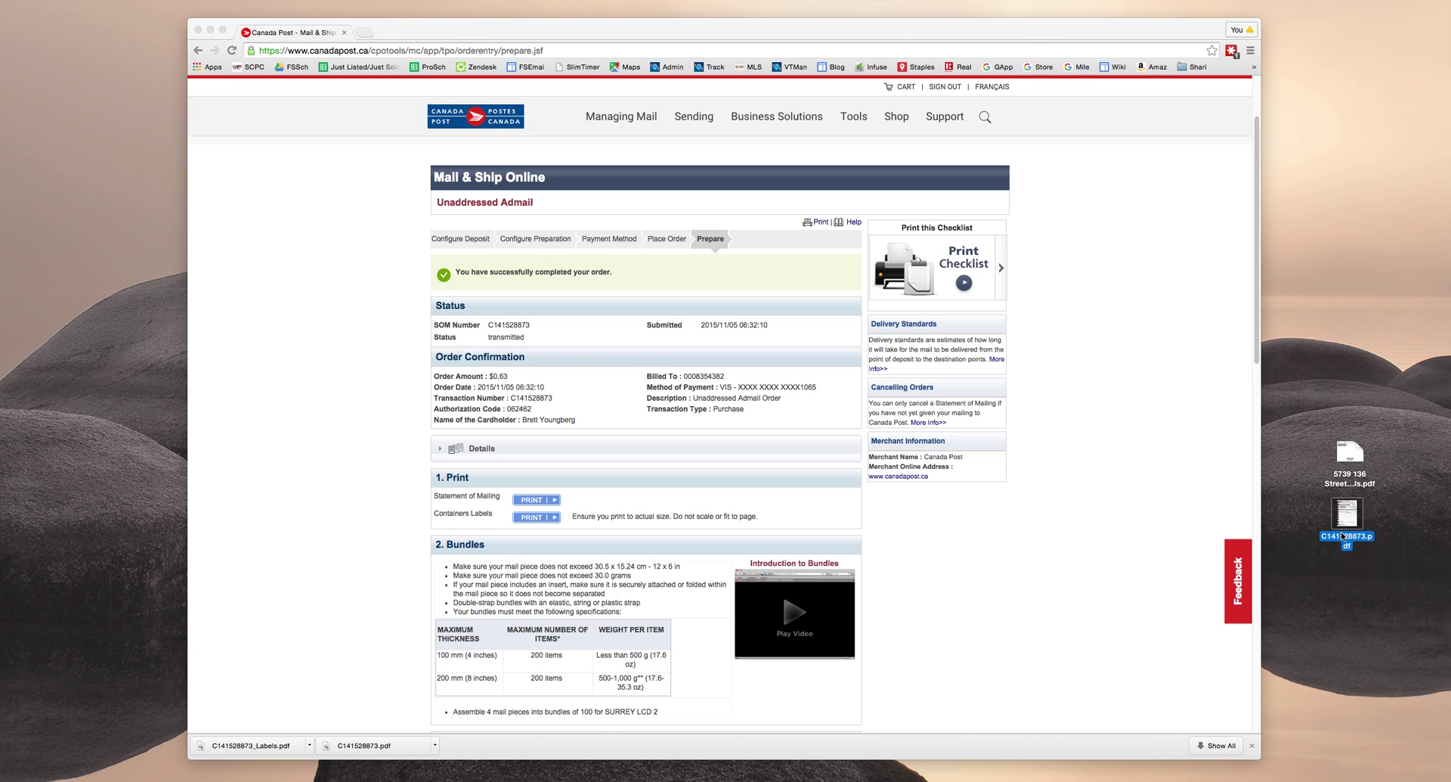
left_click(1343, 537)
type("Statement of Mai")
type("ling")
key("Return")
Quick Look the renamed Container Labels and Statement of Mailing PDFs to verify their contents.
left_click(1351, 458)
key("space")
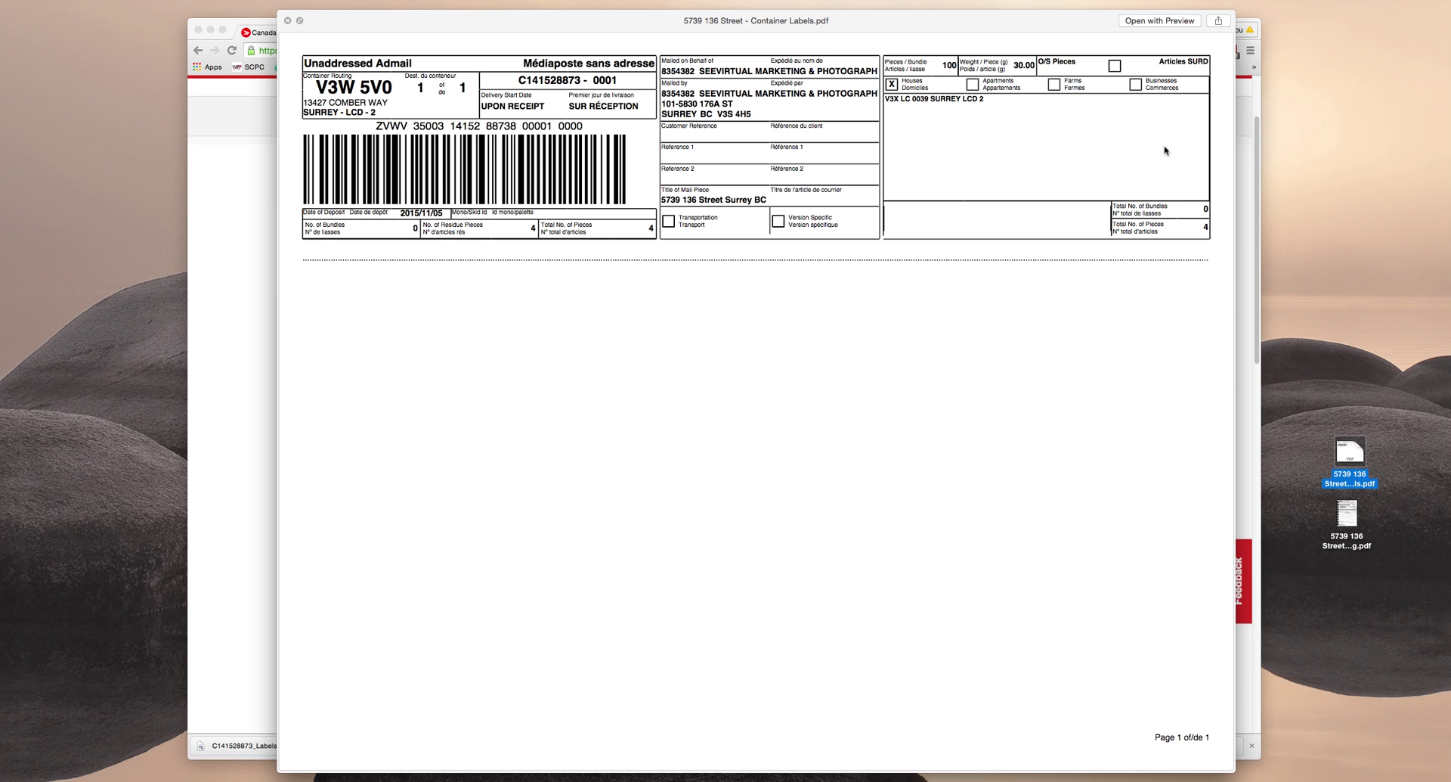
key("space")
left_click(1348, 513)
key("space")
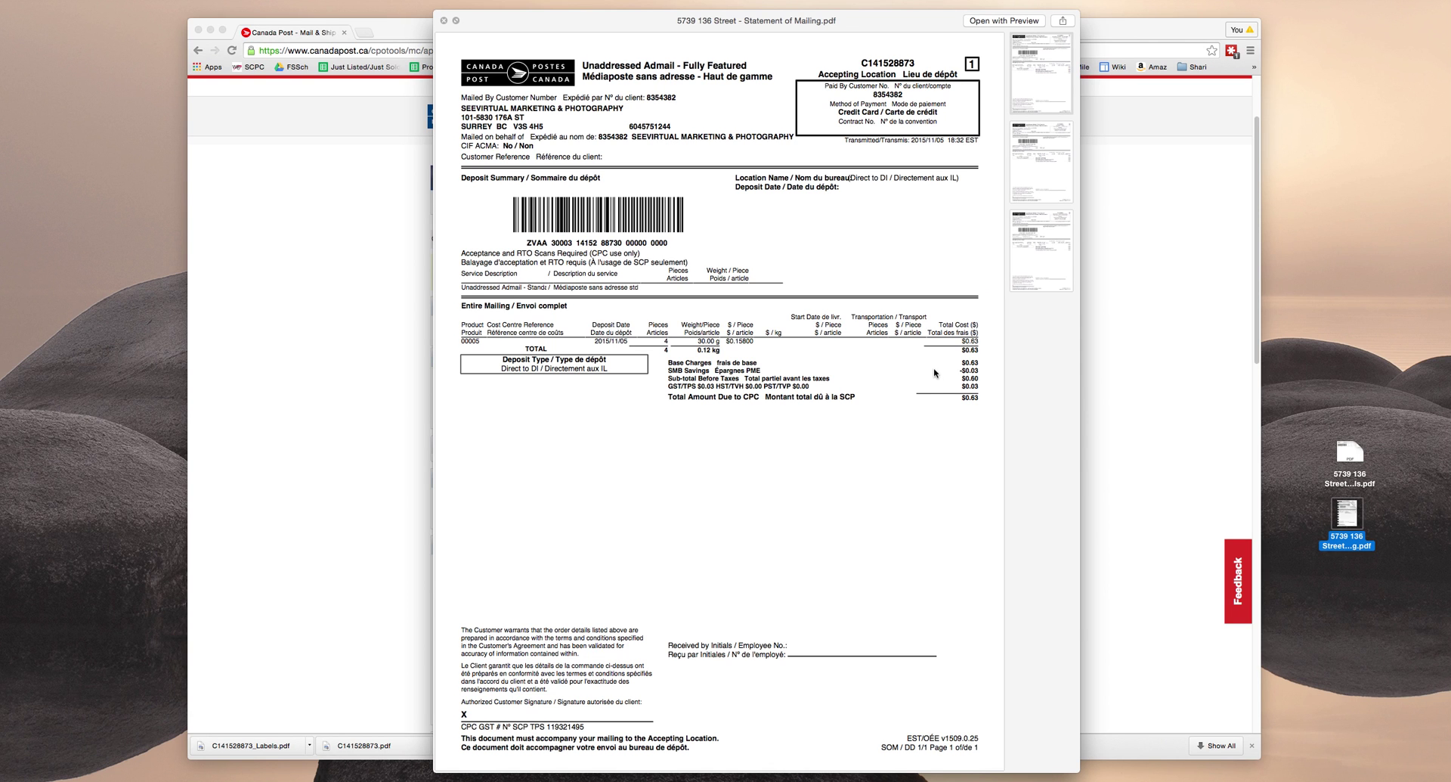
key("space")
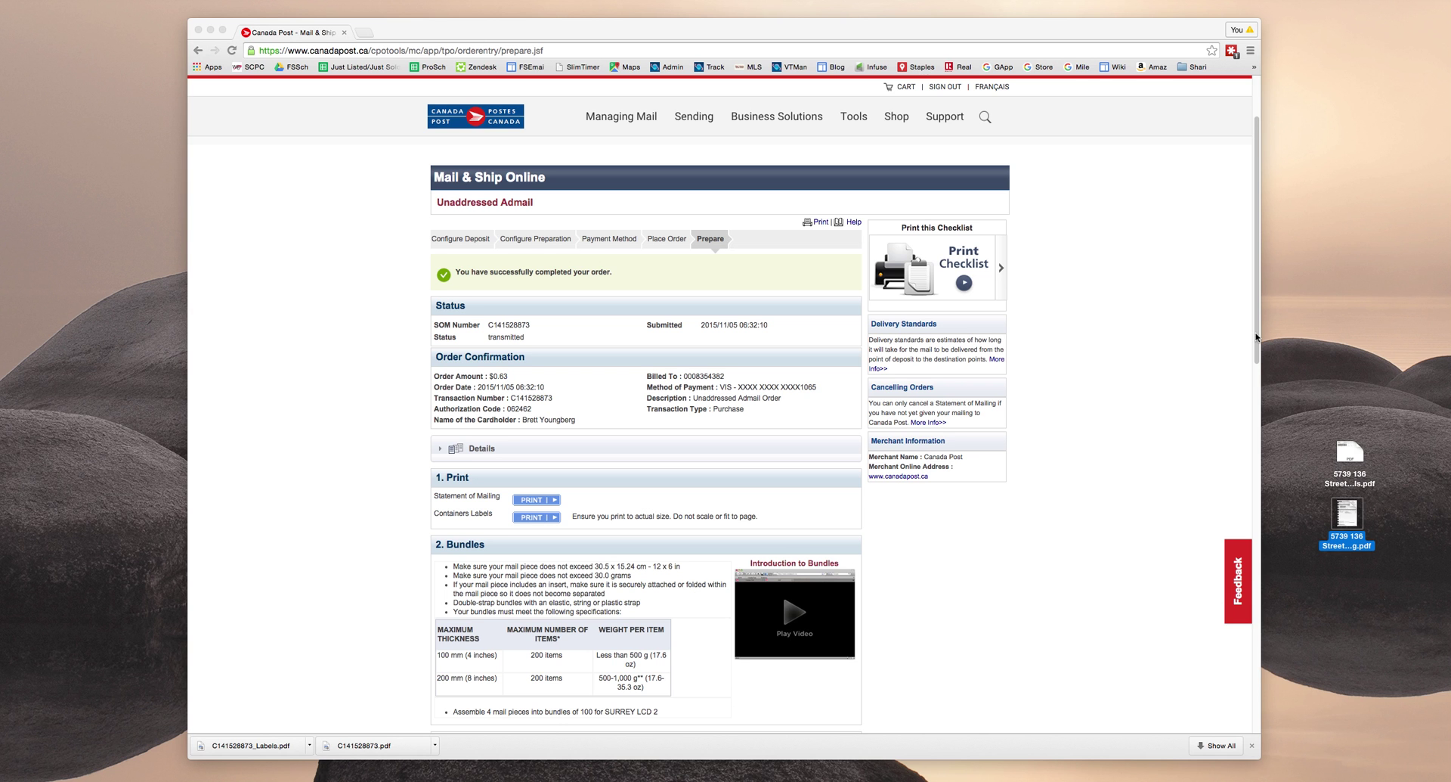
left_click(1257, 337)
scroll(1247, 361, "down", 5)
scroll(1235, 363, "up", 8)
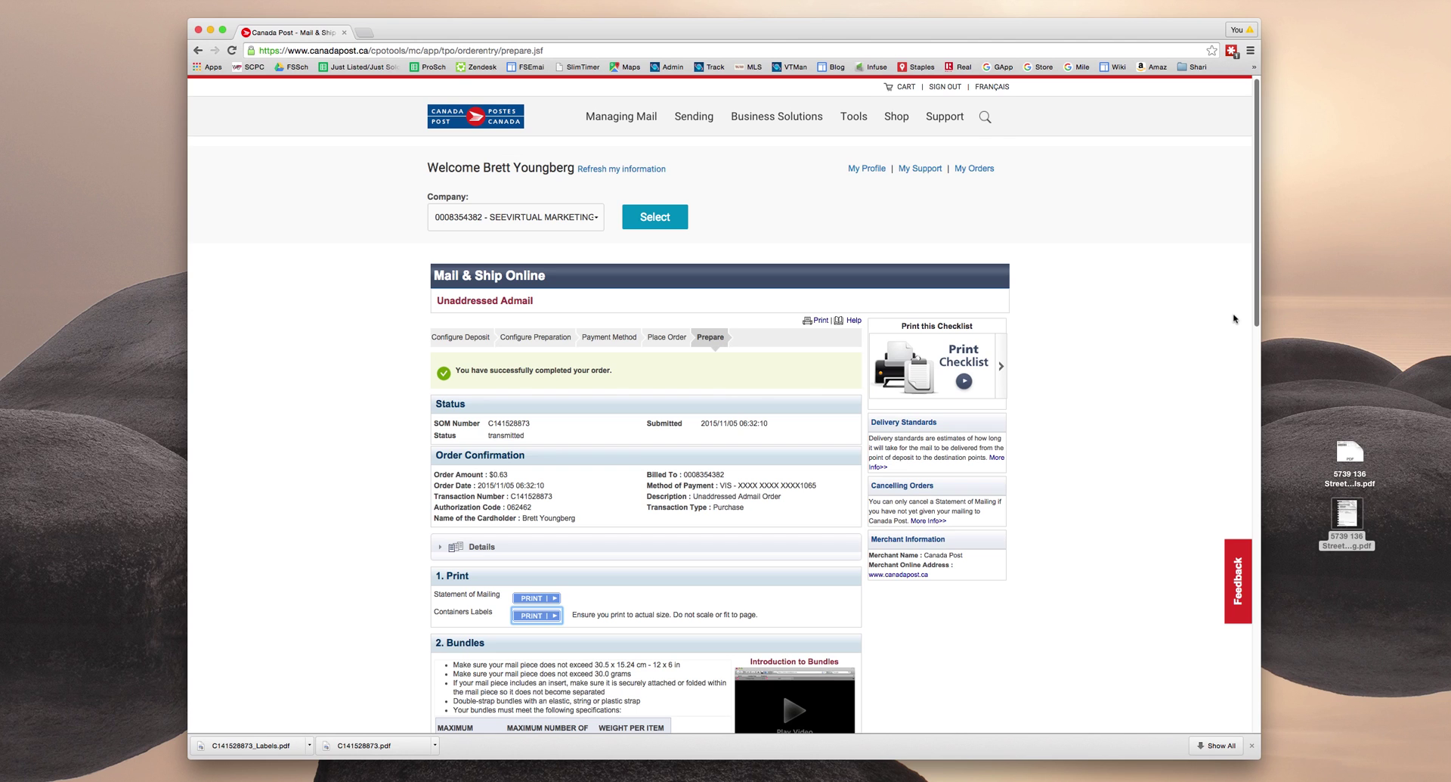